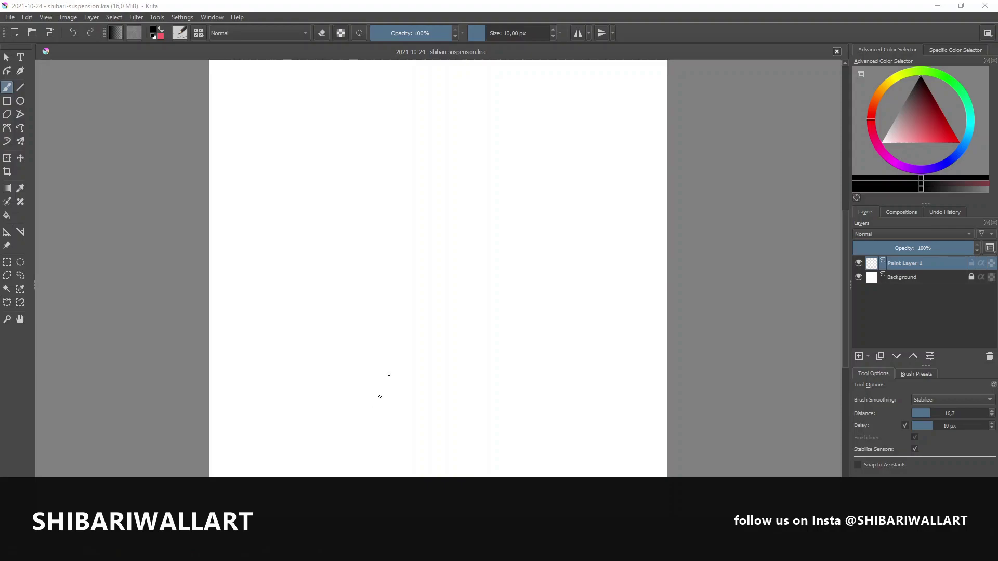
# Sketch the first neck, back and shoulder contour strokes on Paint Layer 1
pyautogui.moveTo(392, 366)
pyautogui.mouseDown()
pyautogui.moveTo(389, 331)
pyautogui.moveTo(418, 393)
pyautogui.mouseUp()
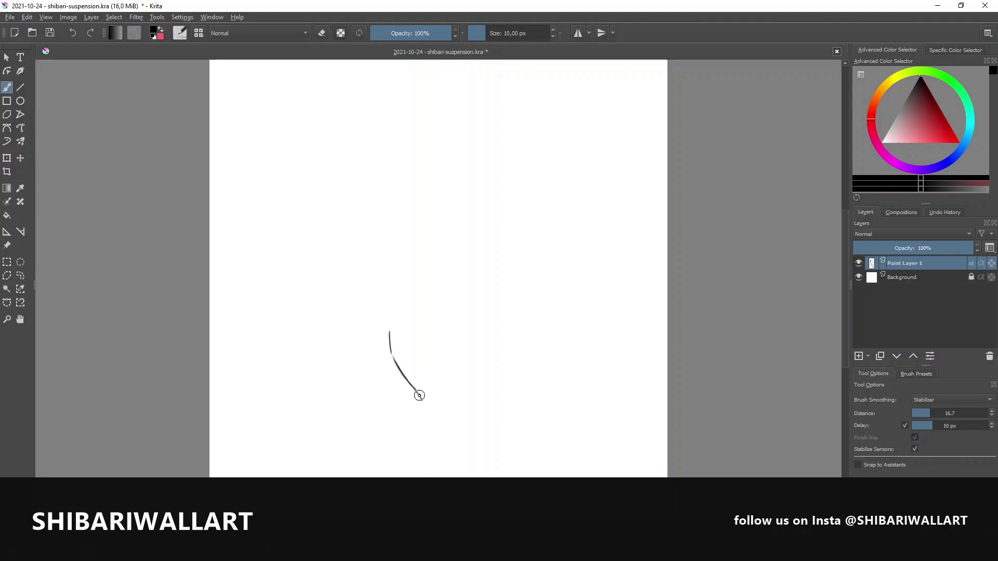
pyautogui.moveTo(418, 393)
pyautogui.mouseDown()
pyautogui.moveTo(422, 403)
pyautogui.moveTo(359, 451)
pyautogui.moveTo(358, 477)
pyautogui.mouseUp()
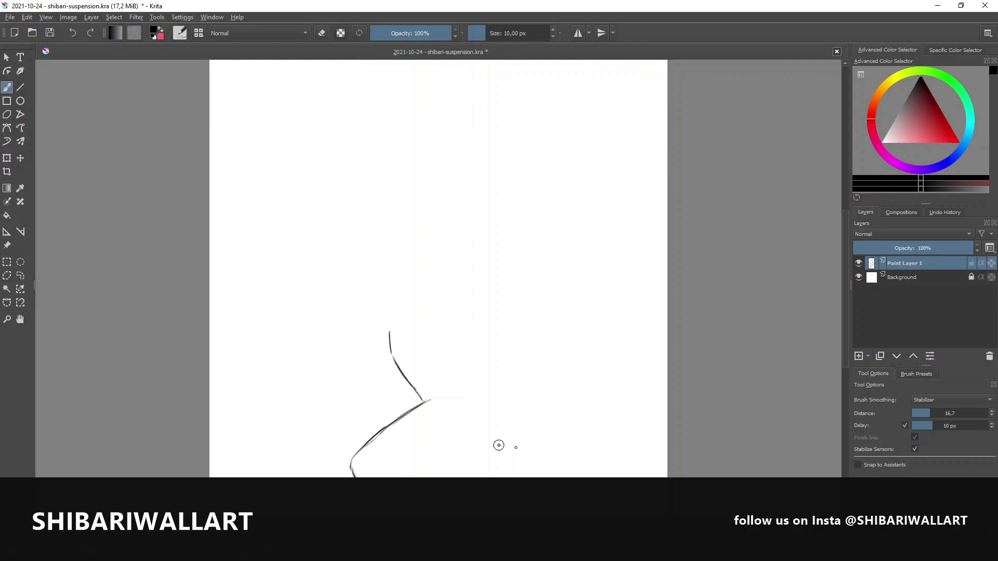
pyautogui.moveTo(443, 476); pyautogui.dragTo(506, 475)
pyautogui.moveTo(389, 349)
pyautogui.mouseDown()
pyautogui.moveTo(375, 297)
pyautogui.moveTo(381, 287)
pyautogui.moveTo(390, 320)
pyautogui.moveTo(430, 300)
pyautogui.moveTo(439, 281)
pyautogui.moveTo(416, 280)
pyautogui.moveTo(438, 268)
pyautogui.mouseUp()
# Sketch the head top, lower body, hip and back contours
pyautogui.moveTo(385, 285); pyautogui.dragTo(439, 264)
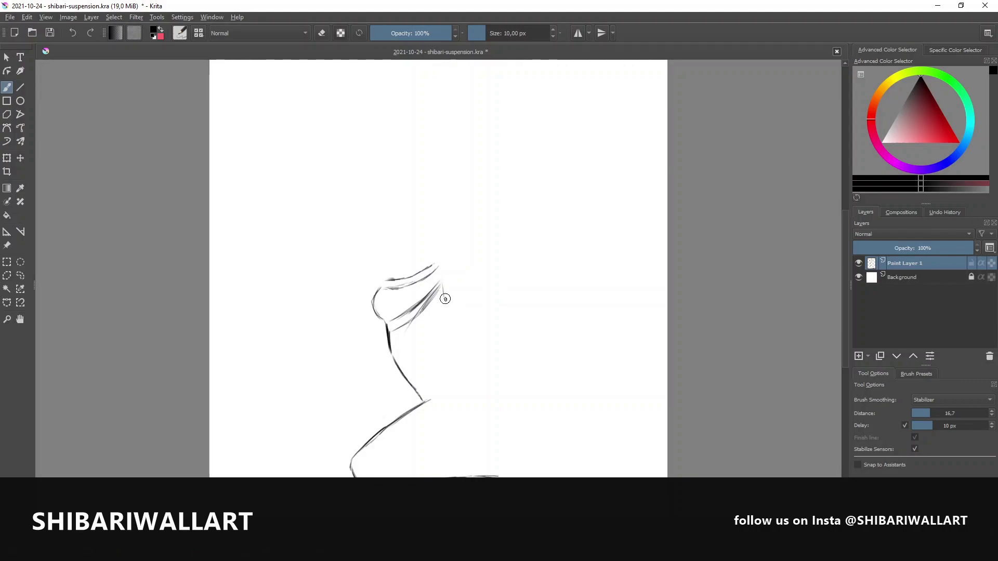
pyautogui.moveTo(384, 471); pyautogui.dragTo(399, 456)
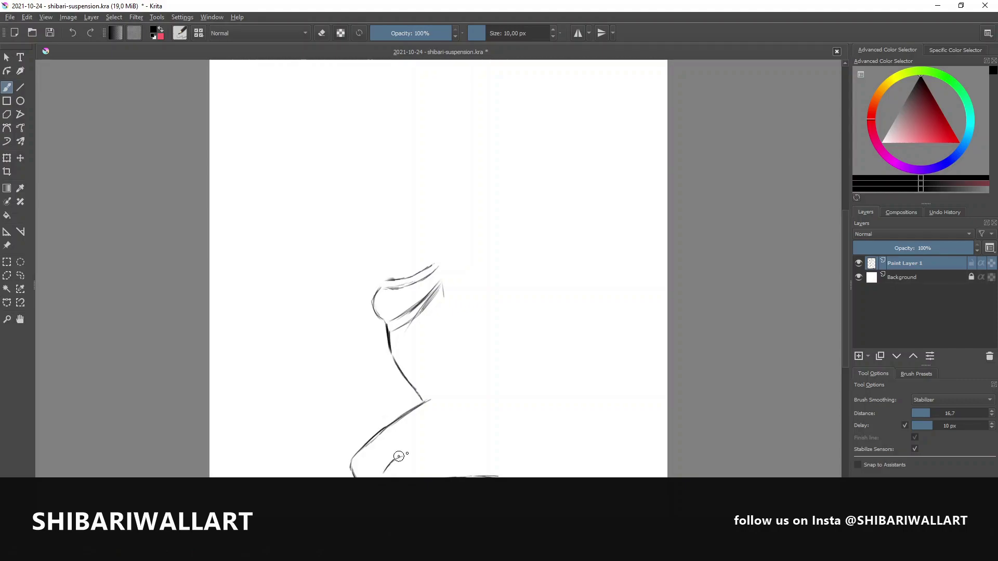
pyautogui.moveTo(399, 457)
pyautogui.mouseDown()
pyautogui.moveTo(493, 414)
pyautogui.moveTo(476, 371)
pyautogui.mouseUp()
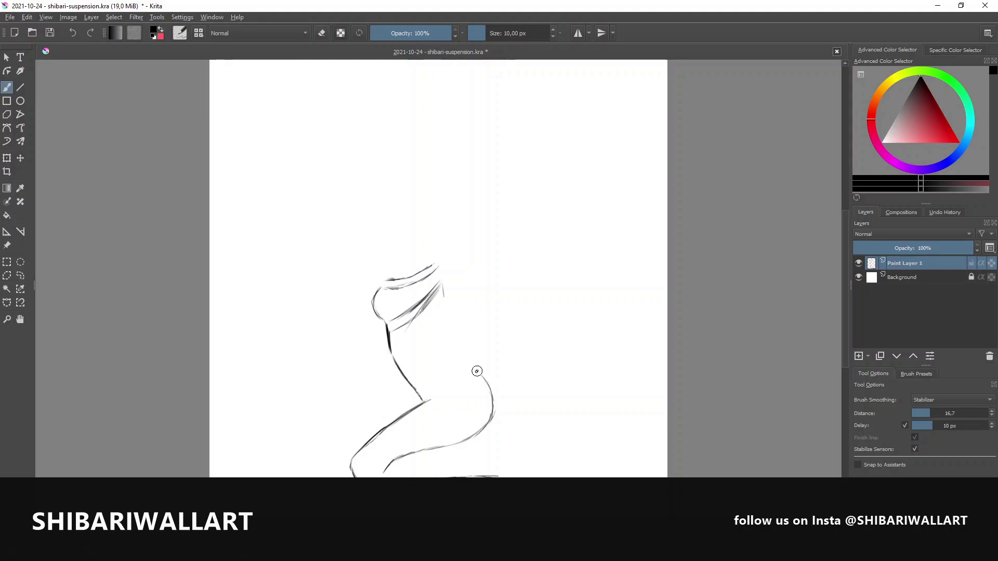
pyautogui.moveTo(443, 285); pyautogui.dragTo(492, 388)
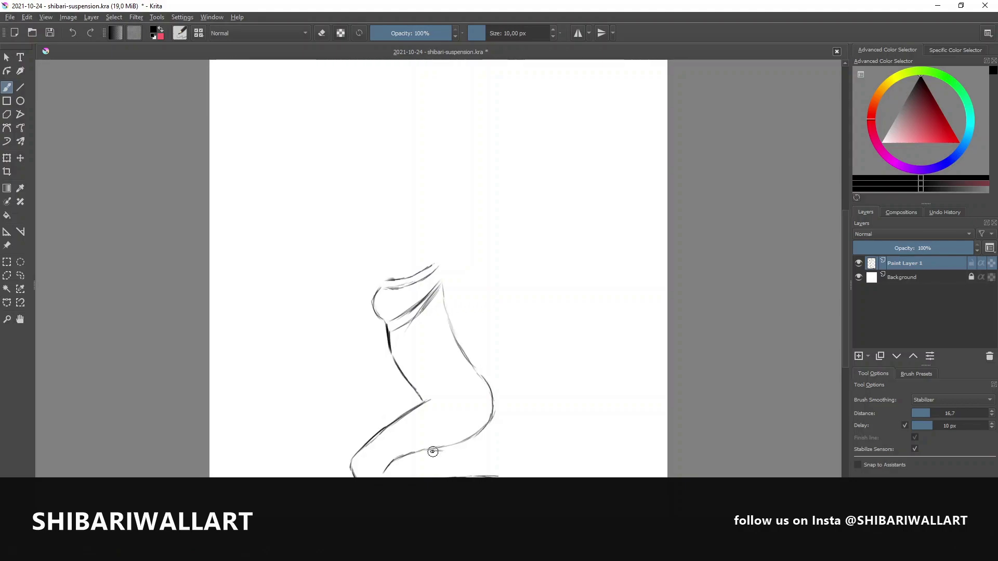
pyautogui.moveTo(433, 452); pyautogui.dragTo(497, 457)
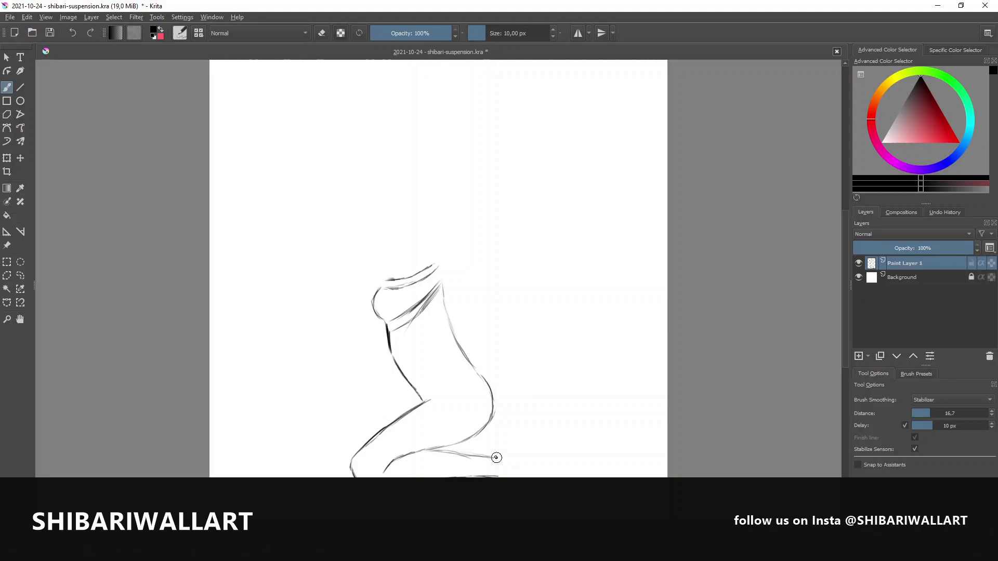
# Sketch the knee, shin, ankle and foot outline of the bent leg
pyautogui.moveTo(496, 457); pyautogui.dragTo(545, 478)
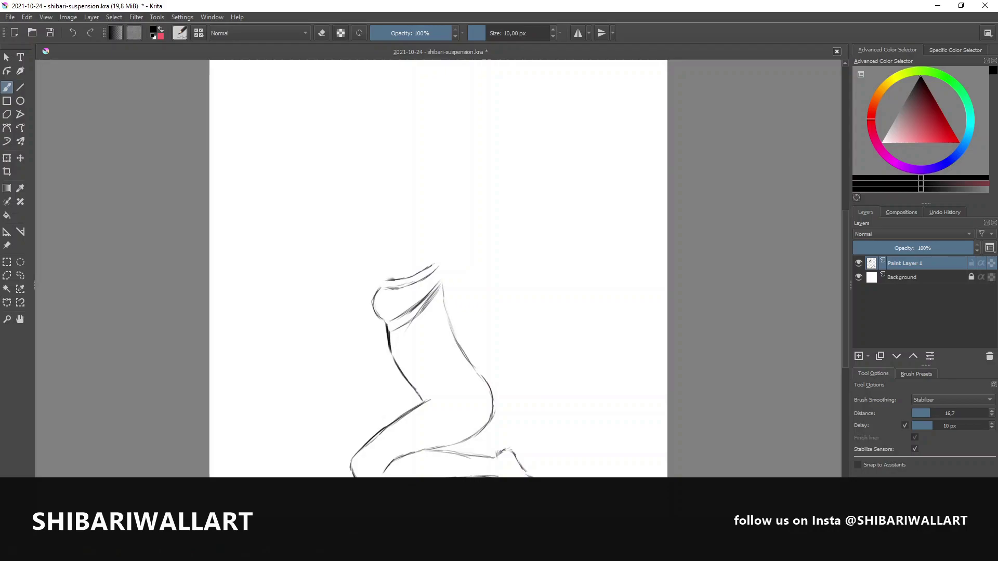
pyautogui.moveTo(502, 453); pyautogui.dragTo(549, 474)
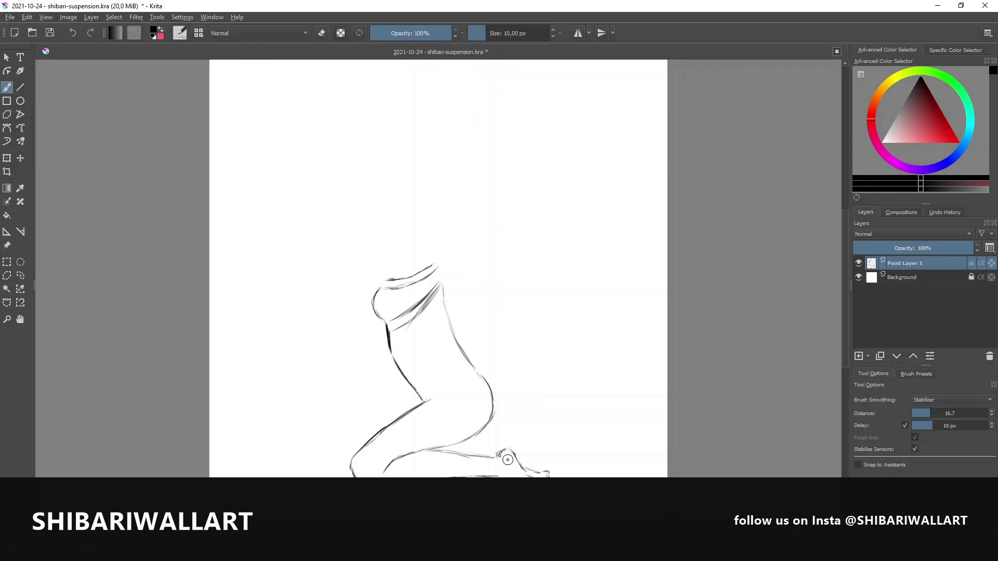
pyautogui.moveTo(489, 434); pyautogui.dragTo(522, 453)
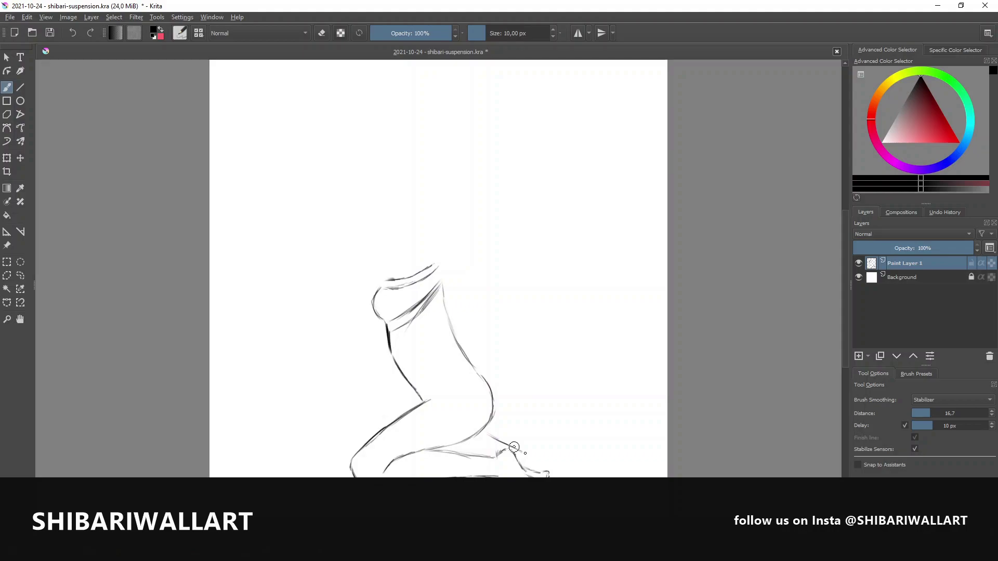
pyautogui.moveTo(499, 404); pyautogui.dragTo(530, 420)
pyautogui.moveTo(502, 402); pyautogui.dragTo(549, 430)
pyautogui.moveTo(486, 436)
pyautogui.mouseDown()
pyautogui.moveTo(597, 460)
pyautogui.moveTo(605, 365)
pyautogui.mouseUp()
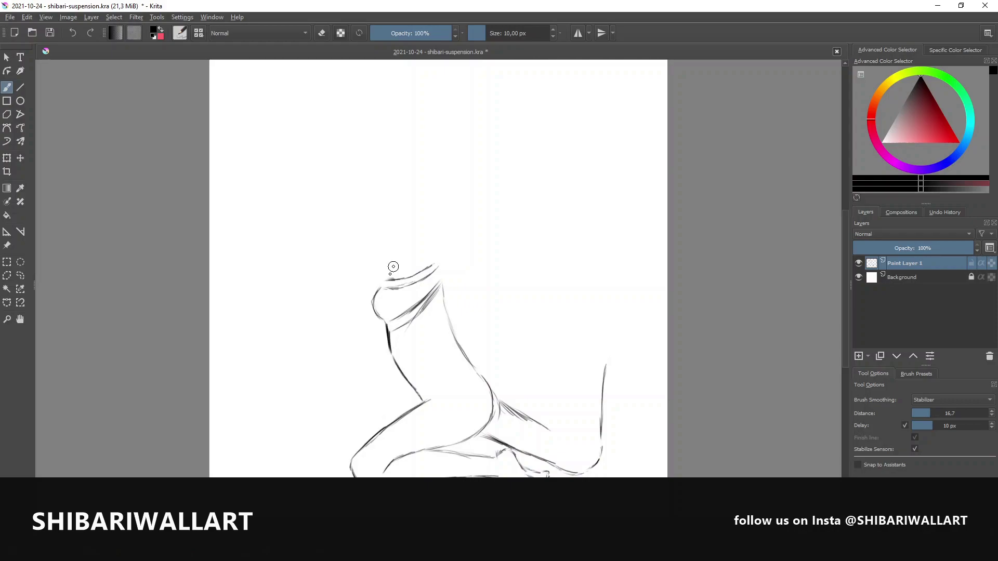
# Sketch the arm raised above the shoulders with its inner lines
pyautogui.moveTo(394, 267); pyautogui.dragTo(419, 217)
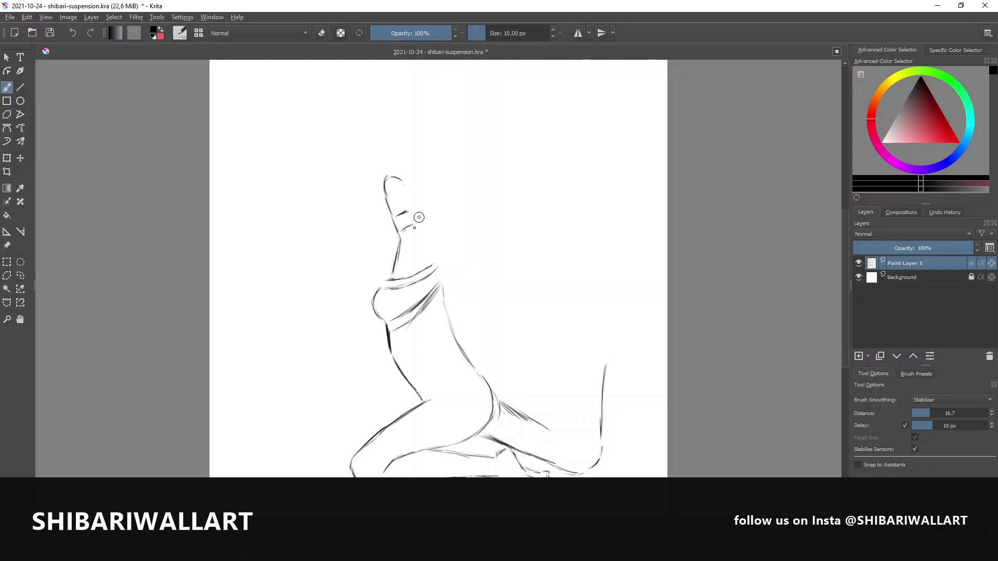
pyautogui.moveTo(395, 176); pyautogui.dragTo(473, 217)
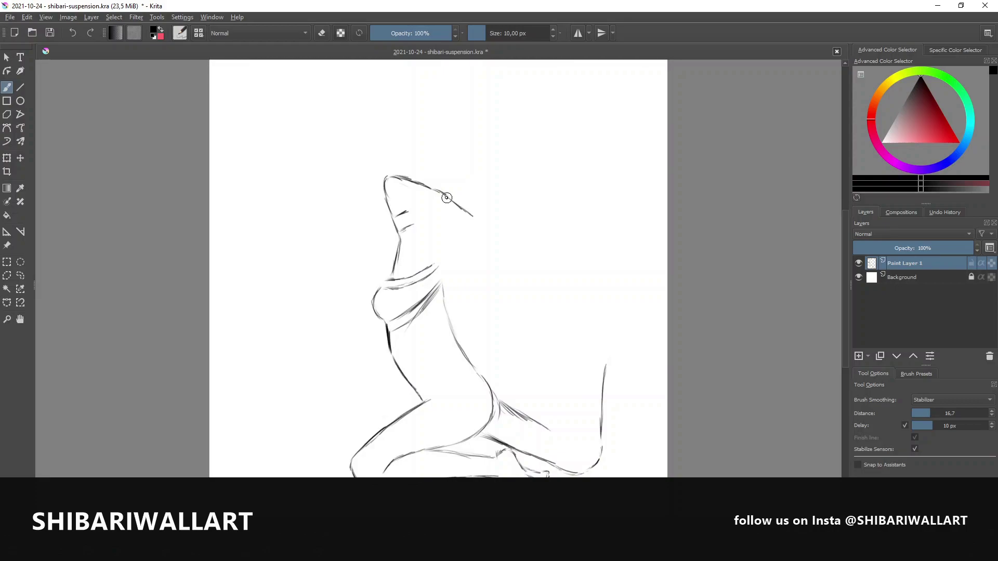
pyautogui.moveTo(403, 189); pyautogui.dragTo(437, 258)
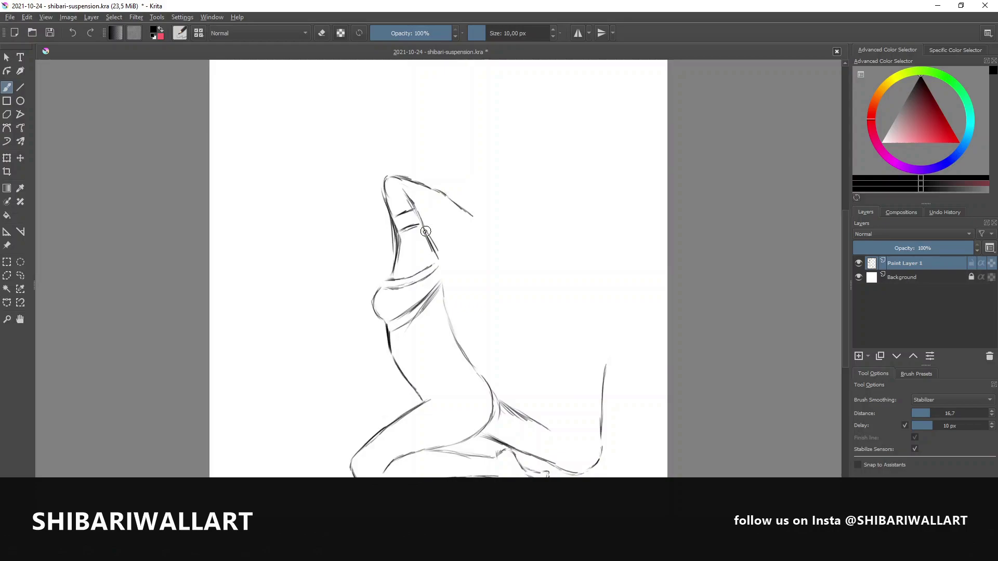
pyautogui.moveTo(415, 209); pyautogui.dragTo(443, 220)
# Outline the head with loose hair strokes and redraw the thigh line
pyautogui.moveTo(384, 269); pyautogui.dragTo(364, 243)
pyautogui.moveTo(311, 314)
pyautogui.mouseDown()
pyautogui.moveTo(315, 240)
pyautogui.moveTo(329, 272)
pyautogui.moveTo(349, 254)
pyautogui.mouseUp()
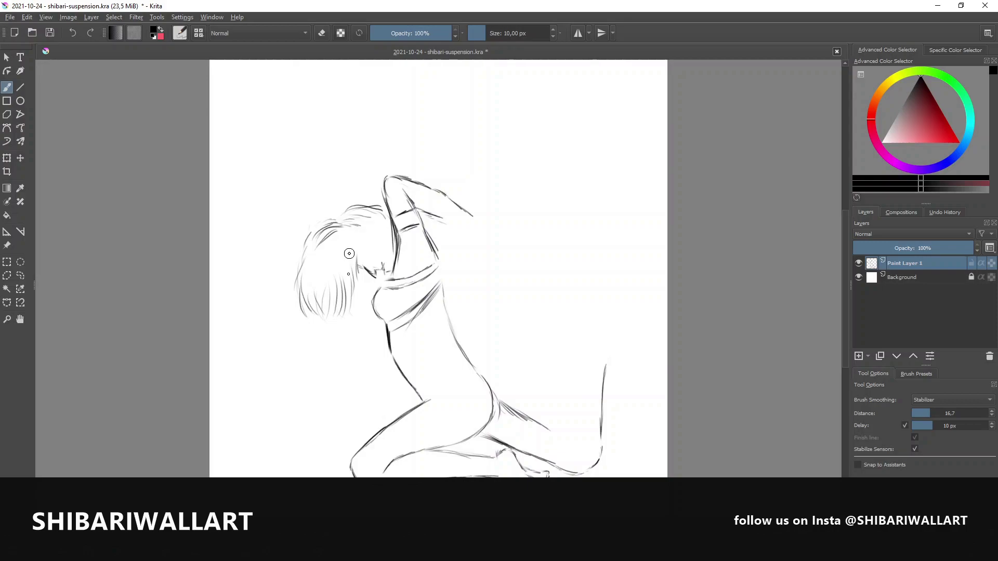
pyautogui.moveTo(350, 254); pyautogui.dragTo(355, 288)
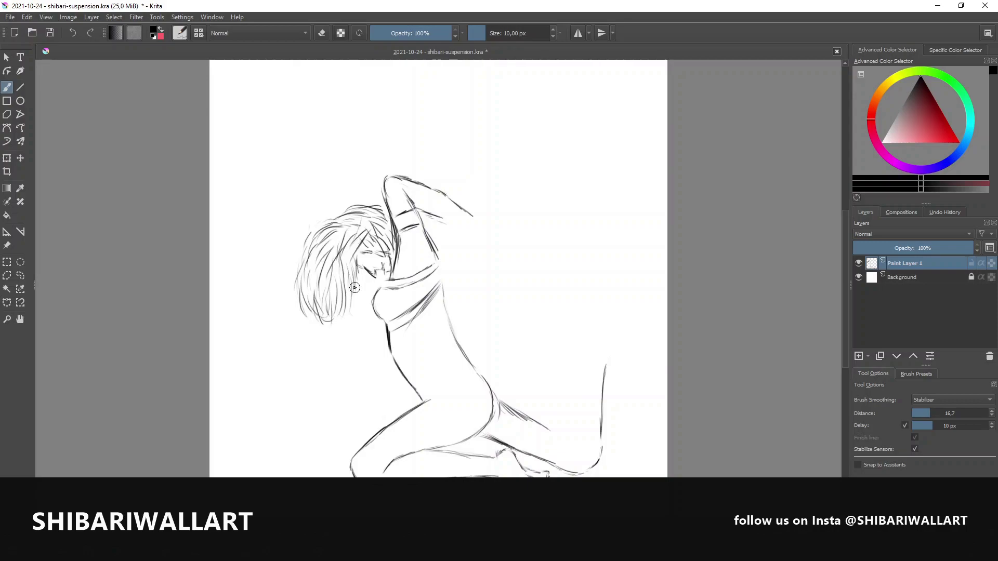
pyautogui.moveTo(500, 403); pyautogui.dragTo(569, 441)
# Sketch the shin rising from the knee and the raised foot
pyautogui.moveTo(519, 414)
pyautogui.mouseDown()
pyautogui.moveTo(605, 364)
pyautogui.moveTo(586, 339)
pyautogui.moveTo(619, 328)
pyautogui.mouseUp()
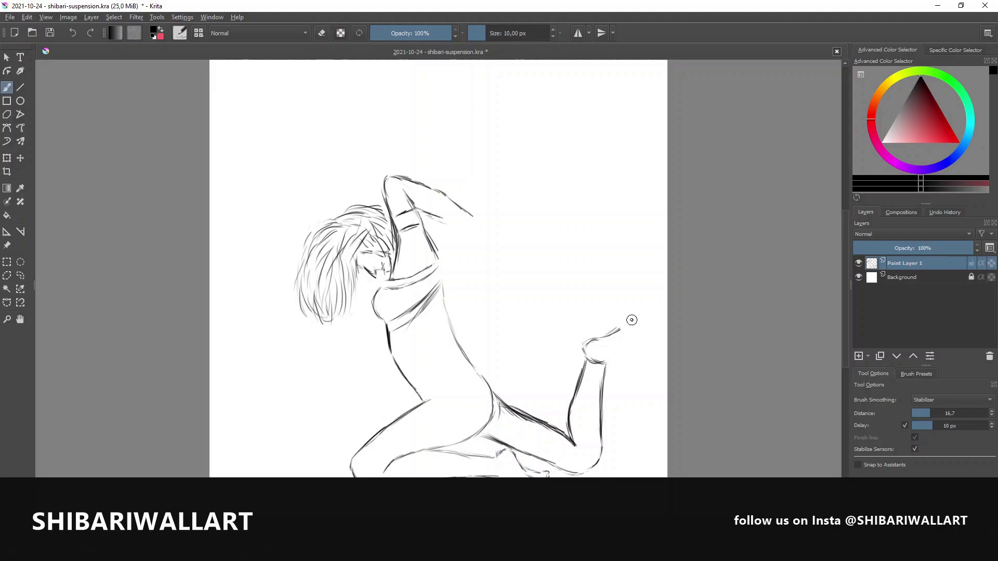
pyautogui.moveTo(631, 319); pyautogui.dragTo(605, 364)
pyautogui.moveTo(450, 223); pyautogui.dragTo(437, 258)
# Erase the arm's tip and draw two long rope lines to the top edge
pyautogui.press('e')
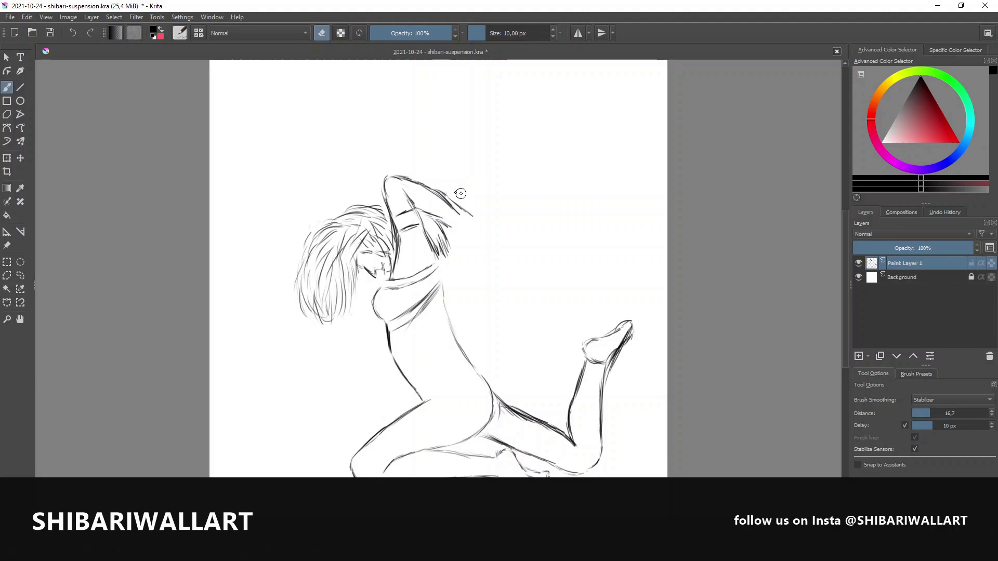
pyautogui.moveTo(461, 193); pyautogui.dragTo(471, 215)
pyautogui.press('e')
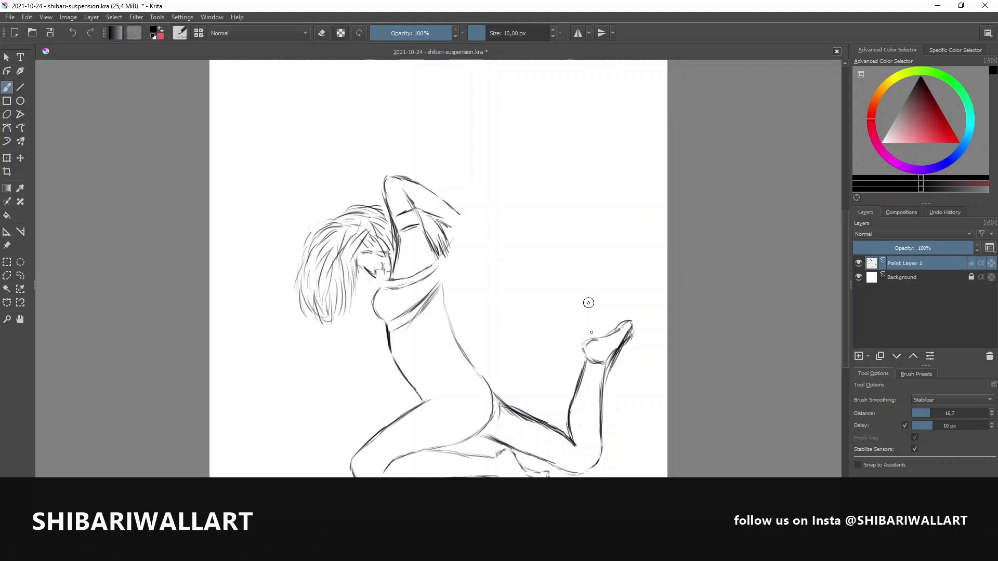
pyautogui.moveTo(602, 343); pyautogui.dragTo(524, 60)
pyautogui.moveTo(481, 60); pyautogui.dragTo(458, 238)
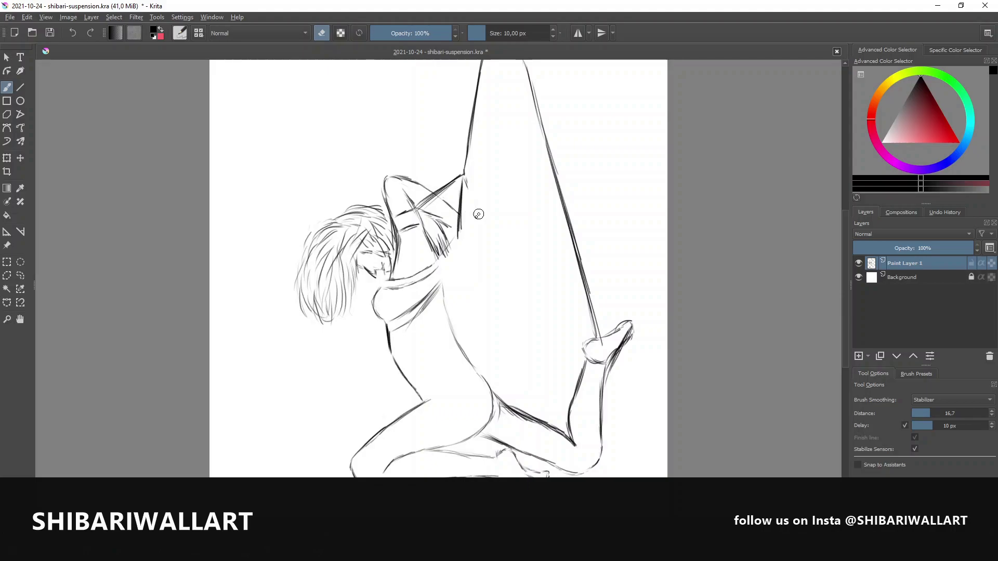
# Darken the raised arm, torso, arm edge and thigh lines of the sketch
pyautogui.press('e')
pyautogui.moveTo(464, 173)
pyautogui.mouseDown()
pyautogui.moveTo(415, 208)
pyautogui.moveTo(460, 214)
pyautogui.mouseUp()
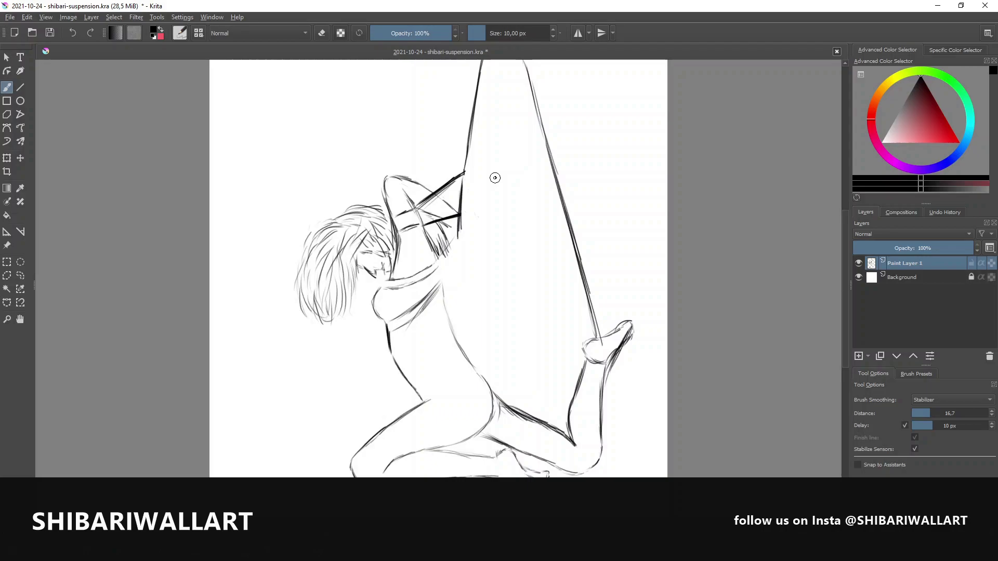
pyautogui.moveTo(460, 220); pyautogui.dragTo(391, 326)
pyautogui.press('e')
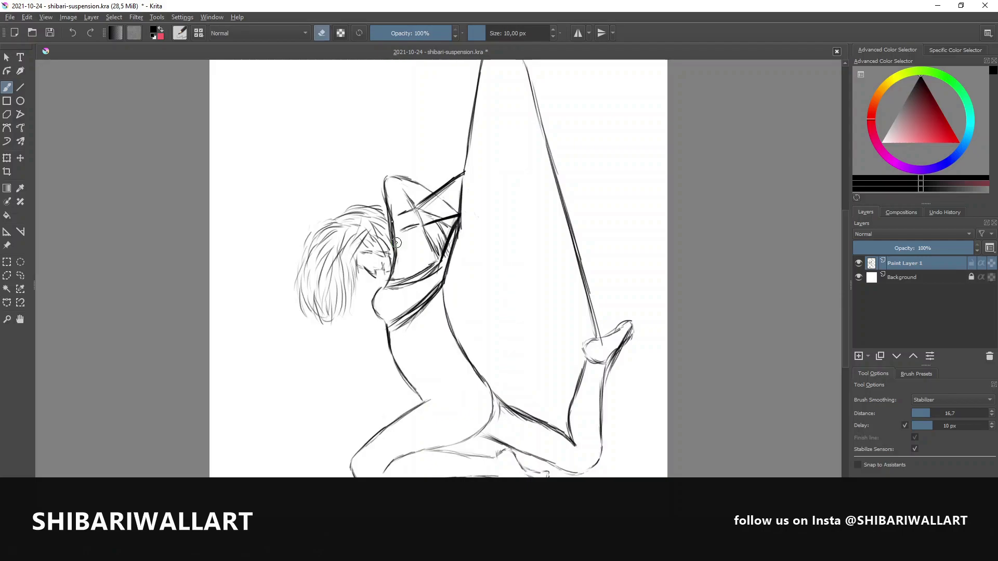
pyautogui.press('e')
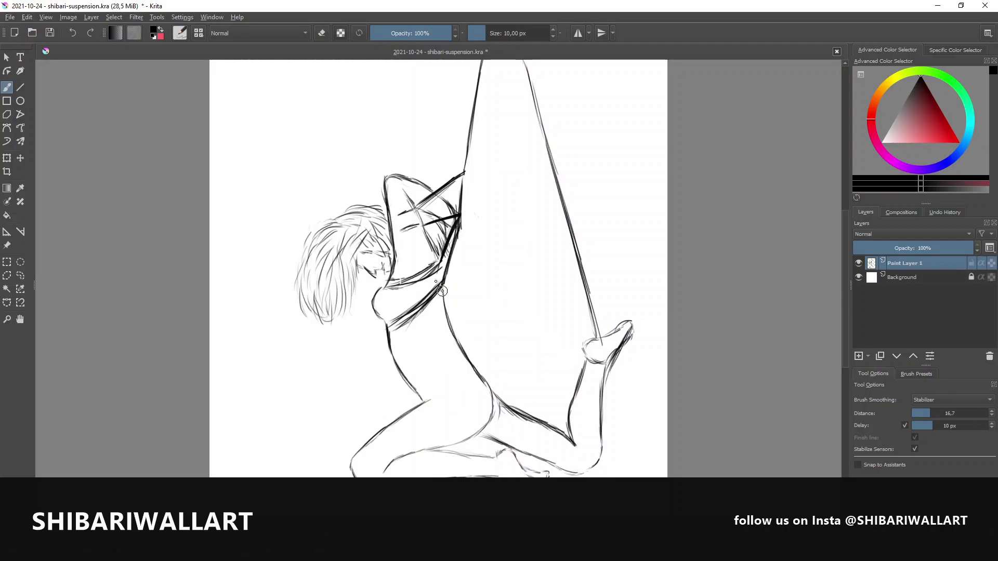
pyautogui.moveTo(445, 236); pyautogui.dragTo(440, 305)
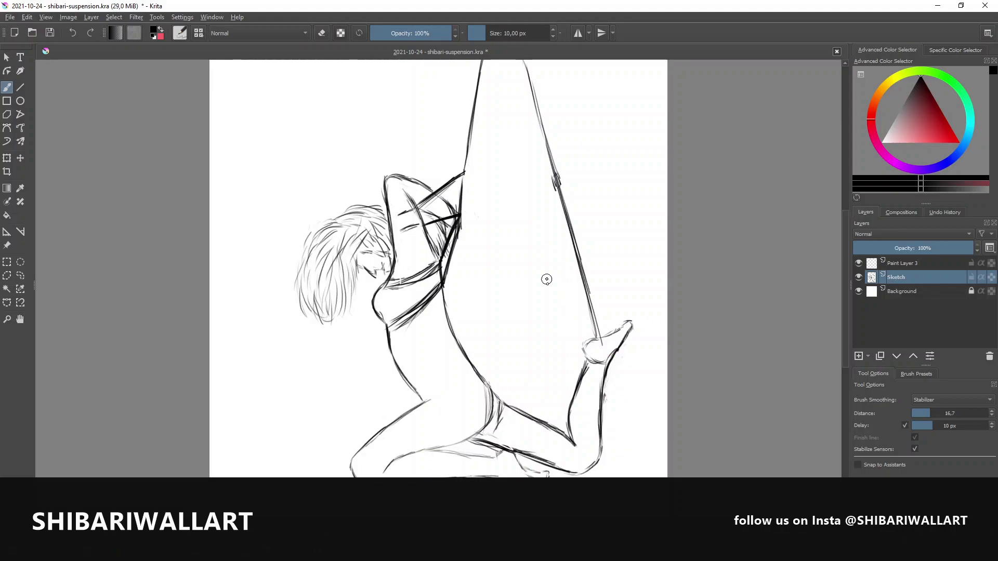
pyautogui.moveTo(351, 474); pyautogui.dragTo(401, 365)
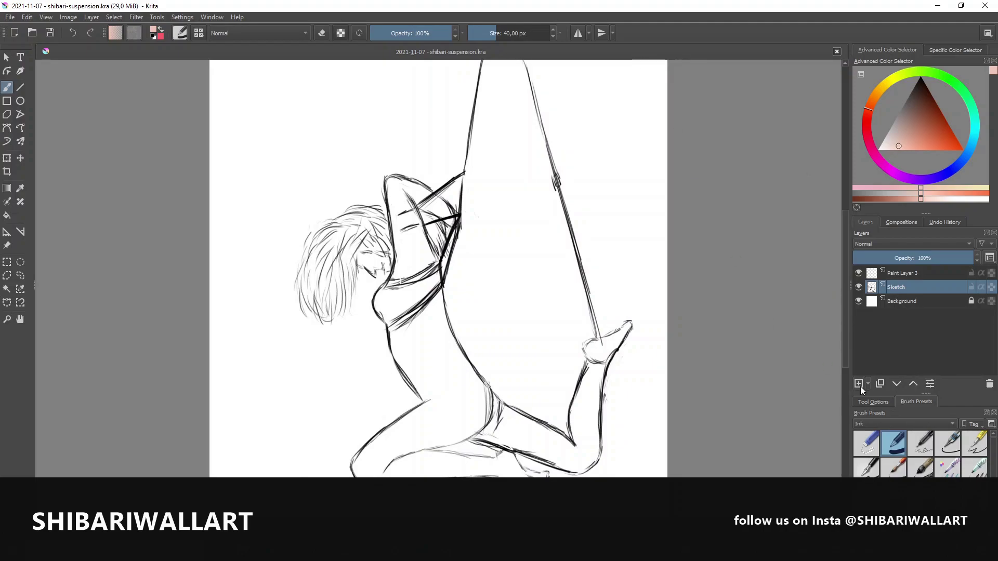
# Add a new paint layer and fill the Background layer with black
pyautogui.click(859, 384)
pyautogui.click(921, 78)
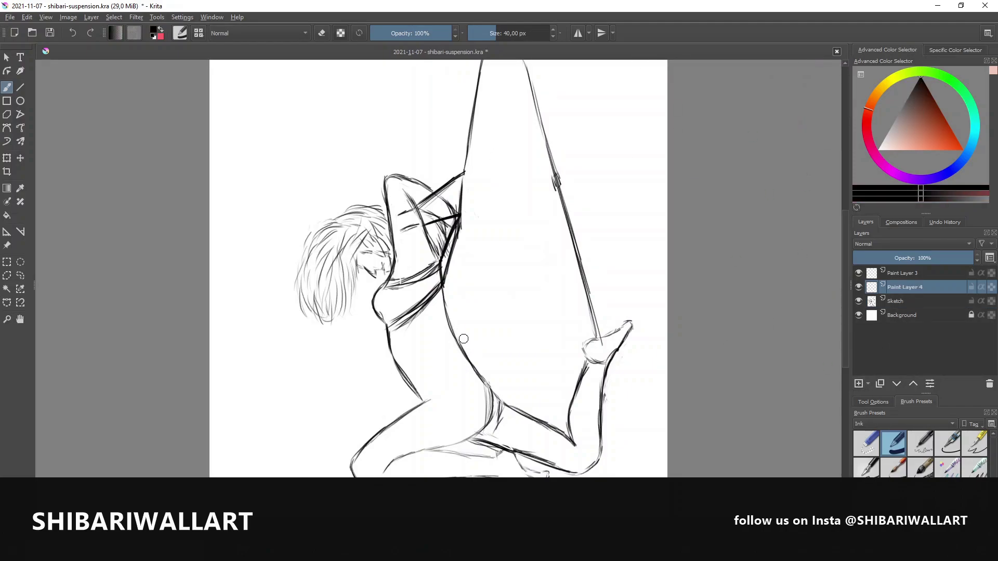
pyautogui.click(901, 315)
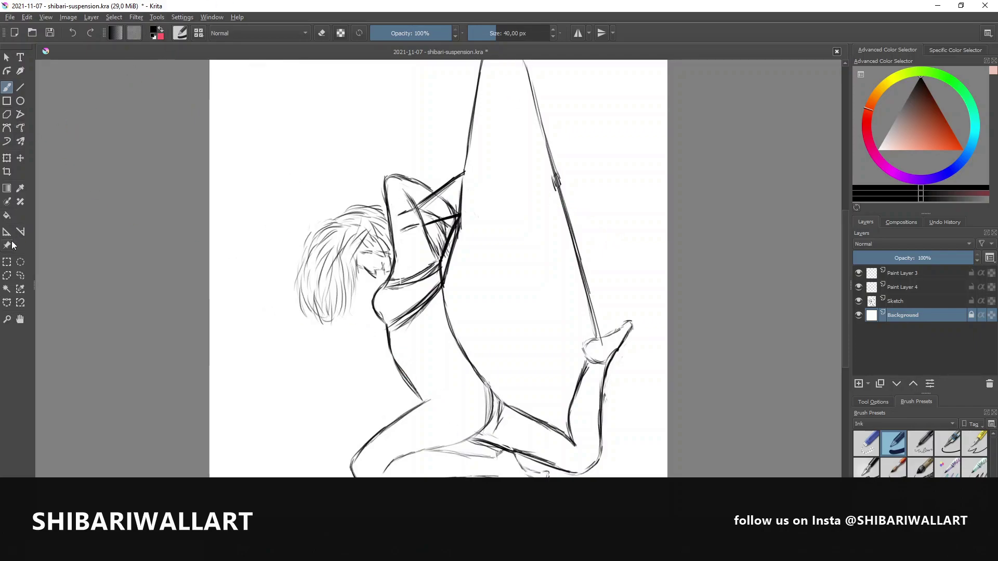
pyautogui.click(6, 214)
pyautogui.hotkey('shift', 'BackSpace')
pyautogui.click(904, 300)
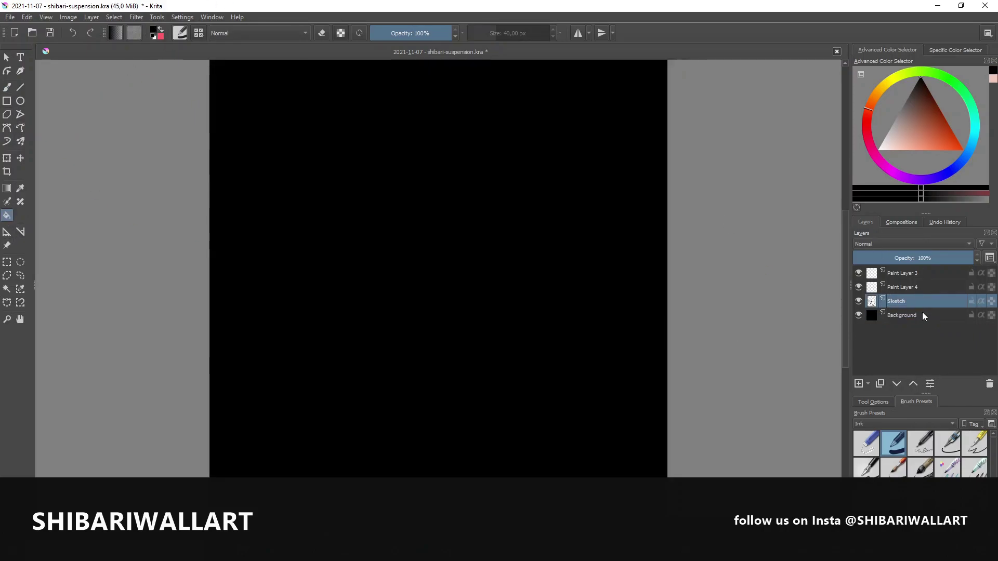
# Refill the Background layer with a grey colour instead
pyautogui.click(859, 315)
pyautogui.click(915, 315)
pyautogui.click(859, 315)
pyautogui.click(156, 32)
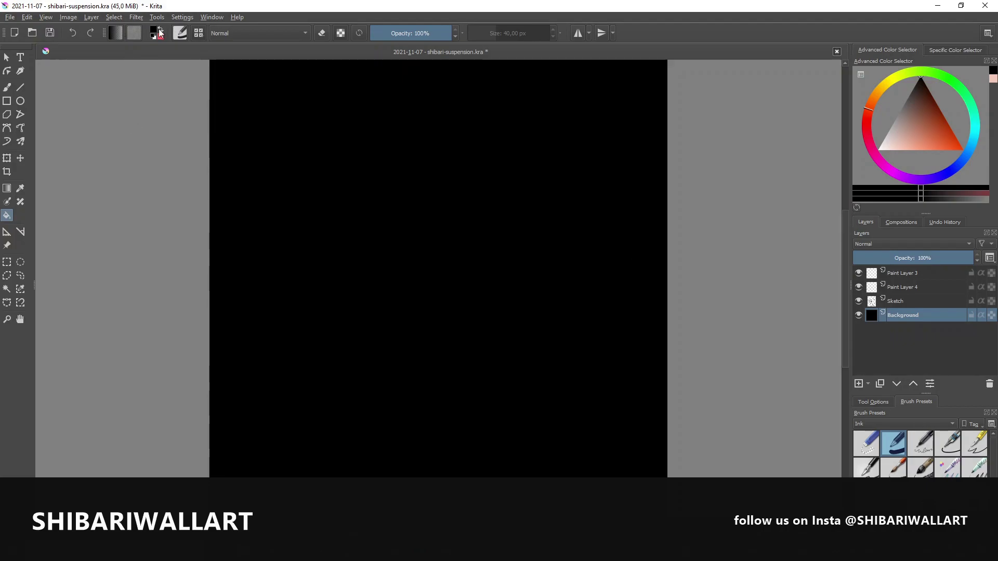
pyautogui.click(418, 195)
pyautogui.press('Return')
pyautogui.hotkey('shift', 'BackSpace')
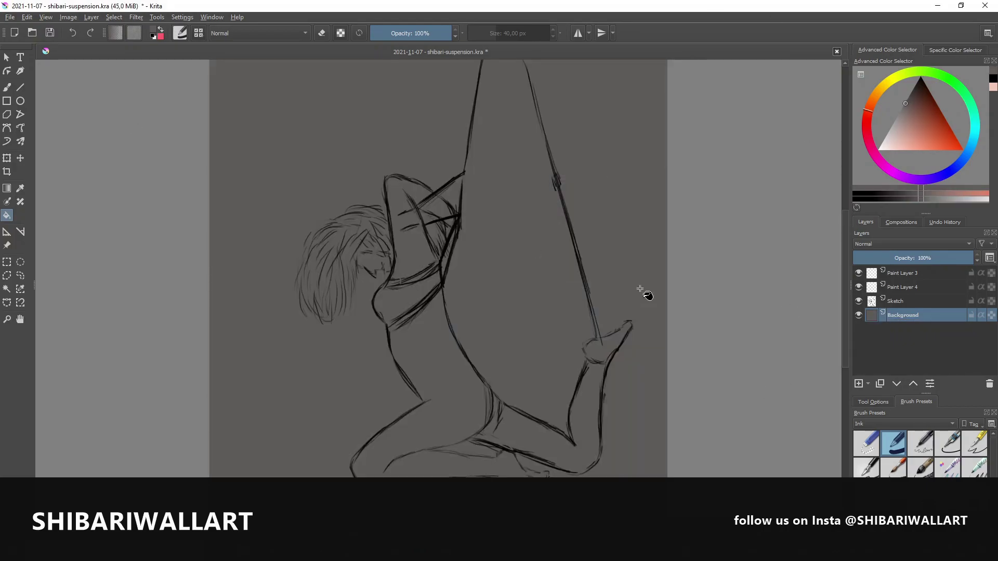
# Pick white for the brush and move Paint Layer 4 below the Sketch layer
pyautogui.press('b')
pyautogui.click(905, 287)
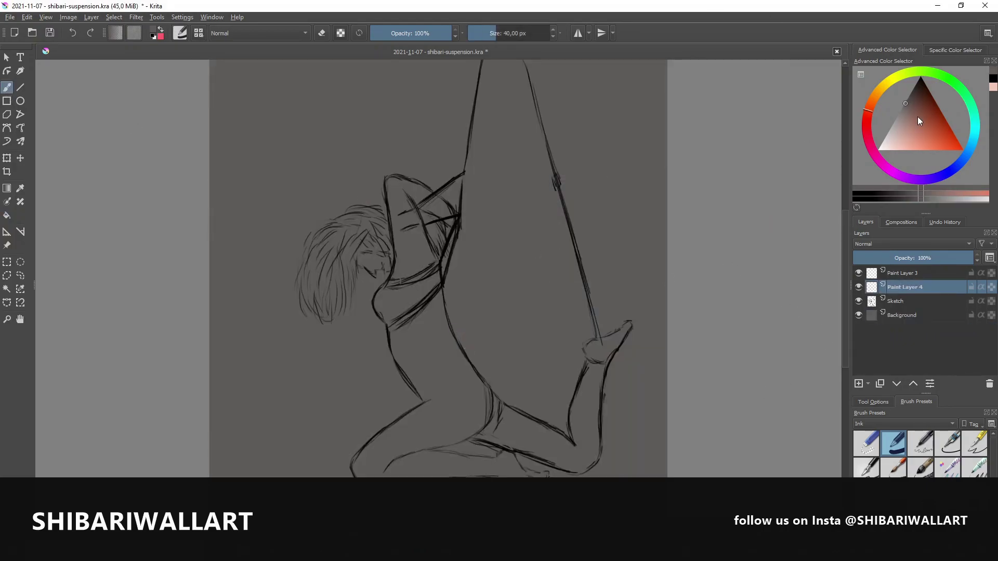
pyautogui.moveTo(918, 117); pyautogui.dragTo(878, 150)
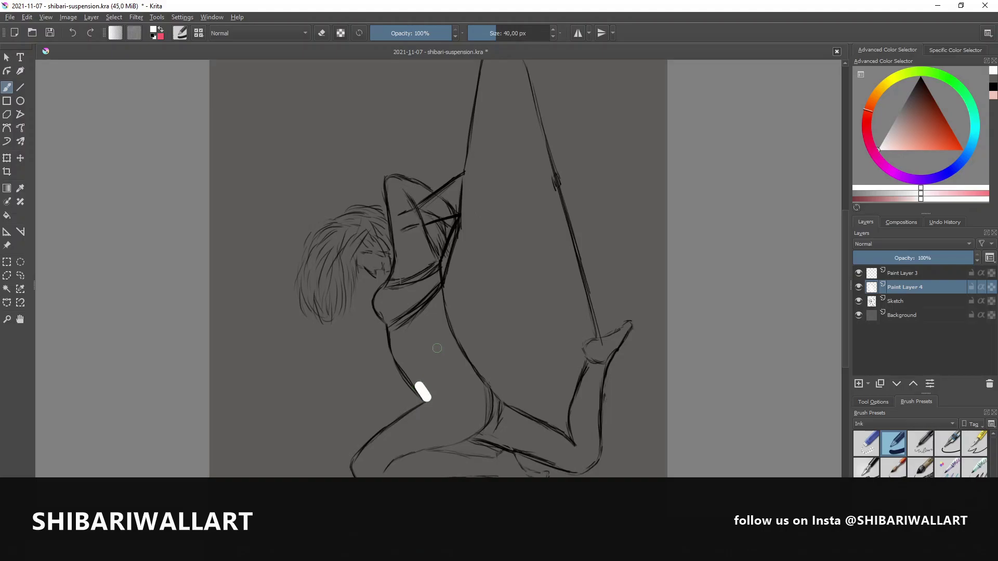
pyautogui.moveTo(907, 287); pyautogui.dragTo(909, 302)
# Paint white over the arm, thigh, torso, calf and face
pyautogui.moveTo(424, 396)
pyautogui.mouseDown()
pyautogui.moveTo(385, 315)
pyautogui.moveTo(400, 245)
pyautogui.moveTo(394, 196)
pyautogui.moveTo(395, 312)
pyautogui.moveTo(416, 384)
pyautogui.moveTo(457, 374)
pyautogui.moveTo(416, 303)
pyautogui.moveTo(440, 343)
pyautogui.mouseUp()
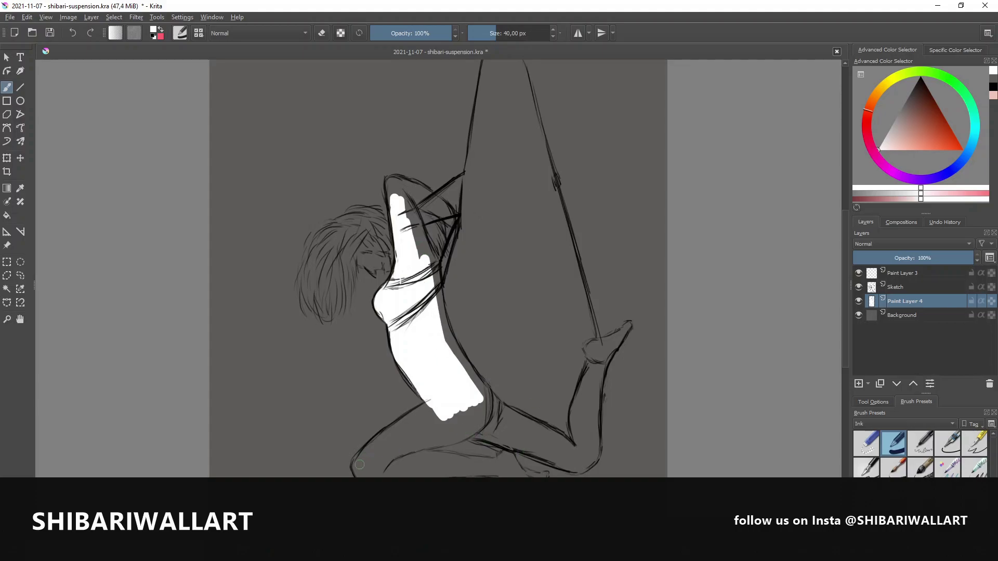
pyautogui.moveTo(358, 459); pyautogui.dragTo(475, 370)
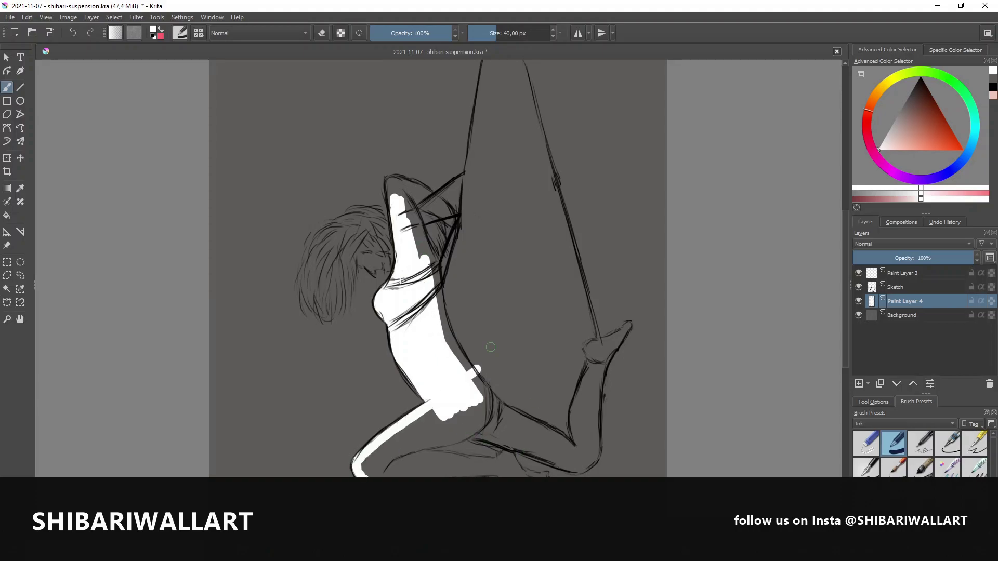
pyautogui.press('e')
pyautogui.press('e')
pyautogui.moveTo(439, 328)
pyautogui.mouseDown()
pyautogui.moveTo(486, 392)
pyautogui.moveTo(456, 349)
pyautogui.moveTo(430, 260)
pyautogui.moveTo(391, 179)
pyautogui.moveTo(419, 208)
pyautogui.moveTo(442, 219)
pyautogui.moveTo(410, 185)
pyautogui.moveTo(448, 210)
pyautogui.moveTo(441, 249)
pyautogui.moveTo(451, 206)
pyautogui.mouseUp()
pyautogui.moveTo(376, 469)
pyautogui.mouseDown()
pyautogui.moveTo(426, 424)
pyautogui.moveTo(431, 444)
pyautogui.moveTo(481, 413)
pyautogui.moveTo(460, 419)
pyautogui.moveTo(442, 471)
pyautogui.moveTo(546, 474)
pyautogui.moveTo(384, 468)
pyautogui.moveTo(527, 449)
pyautogui.moveTo(523, 477)
pyautogui.mouseUp()
pyautogui.moveTo(466, 429)
pyautogui.mouseDown()
pyautogui.moveTo(530, 447)
pyautogui.moveTo(517, 427)
pyautogui.moveTo(571, 448)
pyautogui.moveTo(519, 461)
pyautogui.moveTo(585, 464)
pyautogui.moveTo(577, 411)
pyautogui.moveTo(590, 367)
pyautogui.moveTo(584, 452)
pyautogui.moveTo(574, 464)
pyautogui.moveTo(595, 451)
pyautogui.moveTo(624, 330)
pyautogui.moveTo(593, 353)
pyautogui.moveTo(629, 325)
pyautogui.mouseUp()
pyautogui.moveTo(362, 255); pyautogui.dragTo(382, 266)
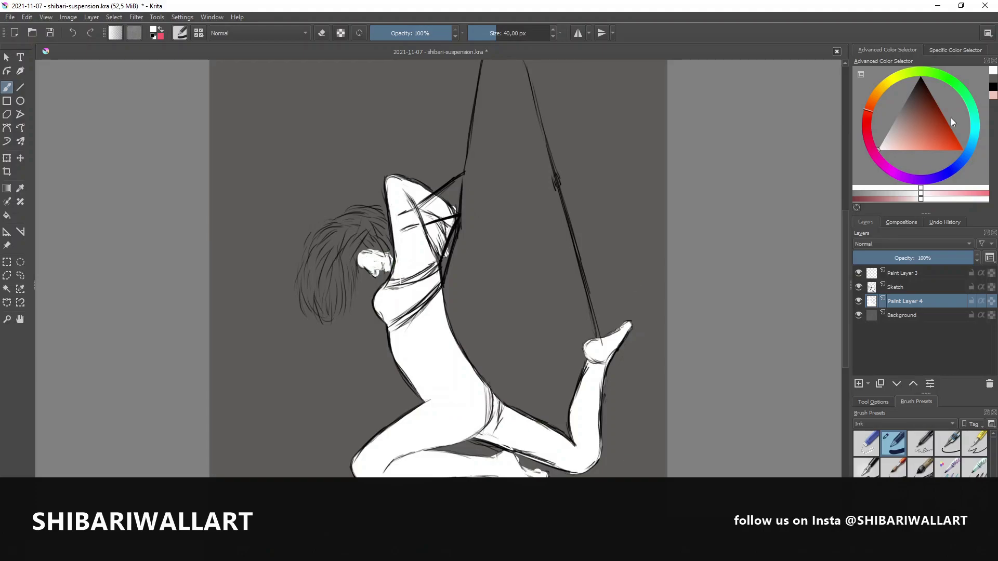
# Set a 7 px brush, rename the white layer 'Body White' and add a rope layer
pyautogui.click(859, 316)
pyautogui.click(859, 316)
pyautogui.click(859, 287)
pyautogui.click(859, 287)
pyautogui.click(866, 468)
pyautogui.press('Insert')
pyautogui.click(921, 315)
pyautogui.doubleClick(921, 315)
pyautogui.write('Body ')
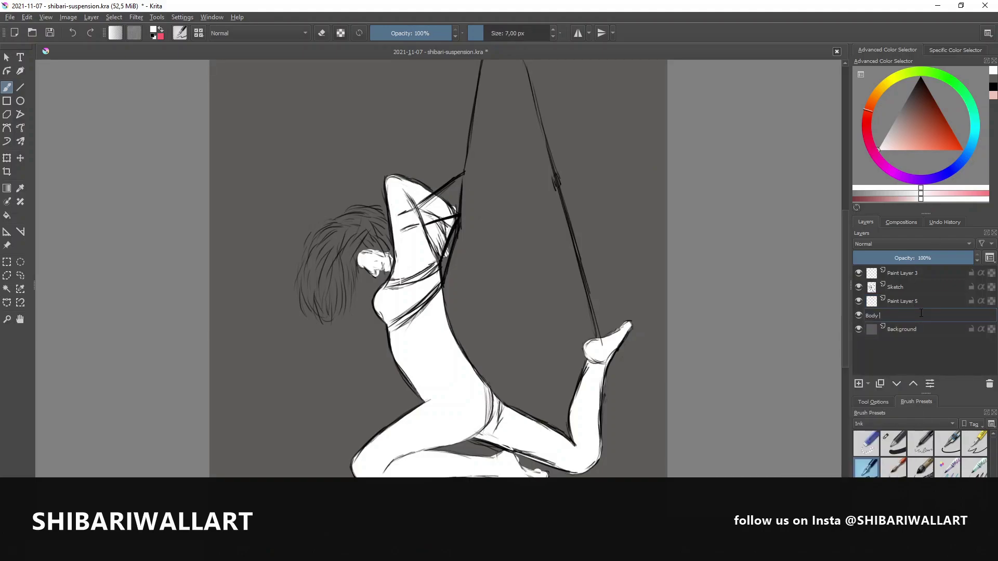
pyautogui.write('White')
pyautogui.press('Return')
pyautogui.click(905, 301)
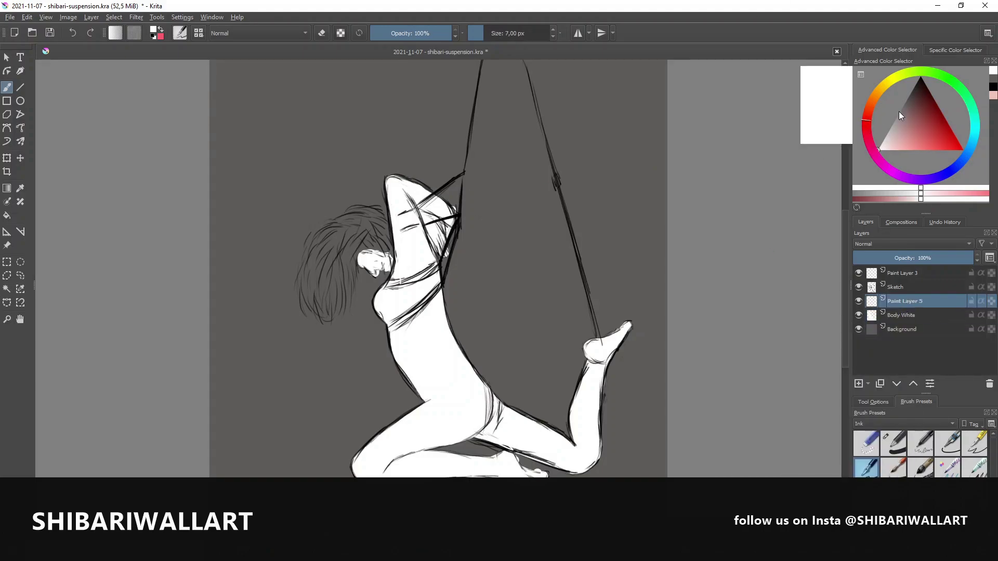
# Pick red, use Stabilizer brush smoothing and enlarge the brush to 12.29 px
pyautogui.moveTo(900, 112); pyautogui.dragTo(963, 150)
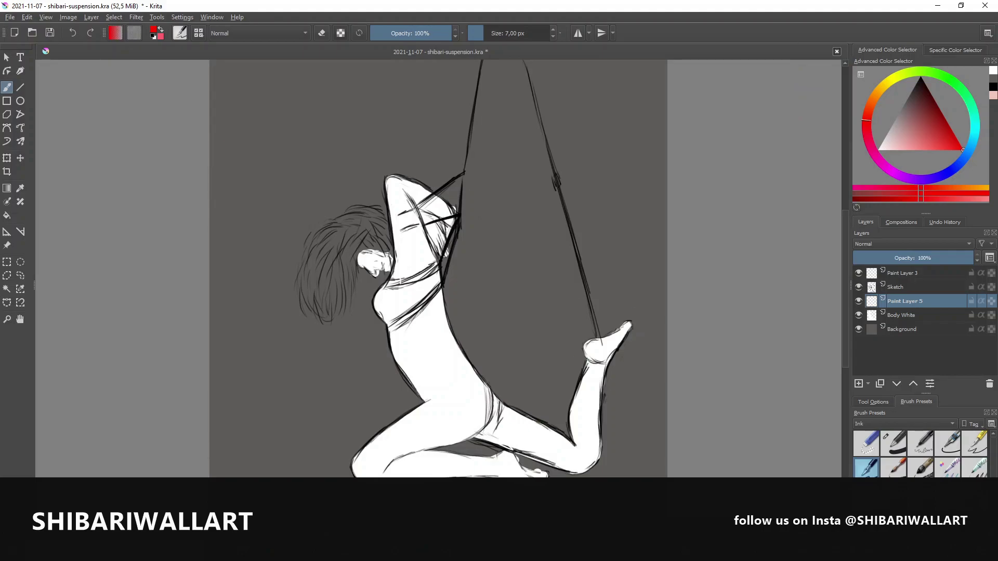
pyautogui.moveTo(588, 361); pyautogui.dragTo(607, 363)
pyautogui.hotkey('ctrl', 'z')
pyautogui.click(873, 402)
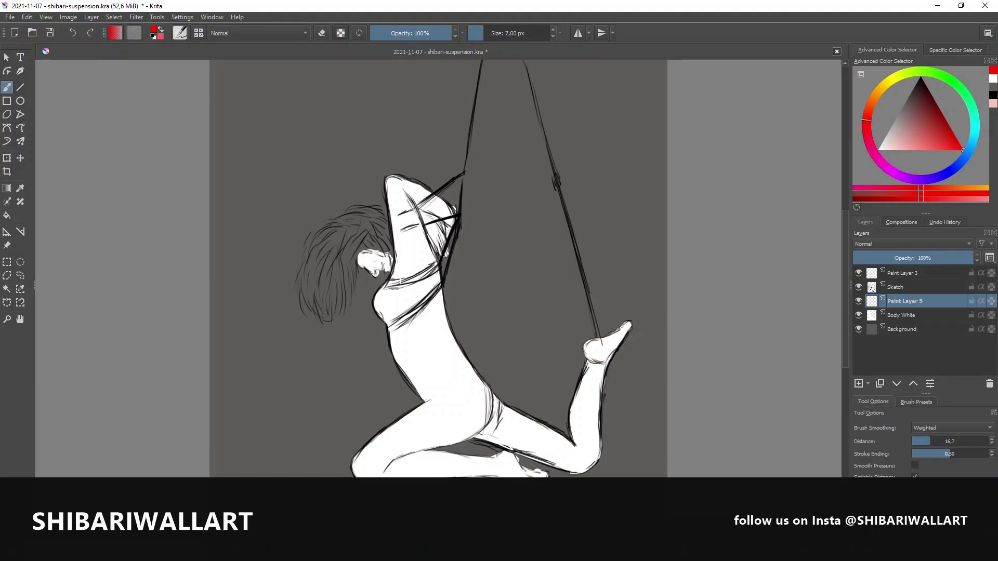
pyautogui.scroll(-1, 936, 428)
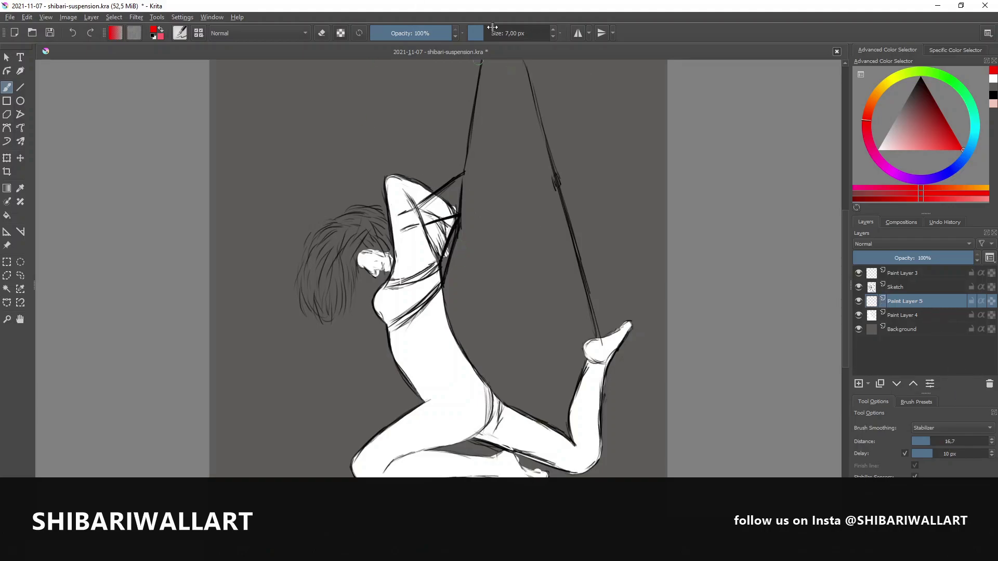
pyautogui.moveTo(492, 27); pyautogui.dragTo(498, 27)
# Paint the red ankle band, chest and arm bands, and both hanging rope lines
pyautogui.moveTo(603, 364); pyautogui.dragTo(588, 360)
pyautogui.moveTo(389, 327)
pyautogui.mouseDown()
pyautogui.moveTo(442, 283)
pyautogui.moveTo(390, 337)
pyautogui.moveTo(434, 297)
pyautogui.moveTo(441, 266)
pyautogui.moveTo(386, 287)
pyautogui.moveTo(433, 266)
pyautogui.mouseUp()
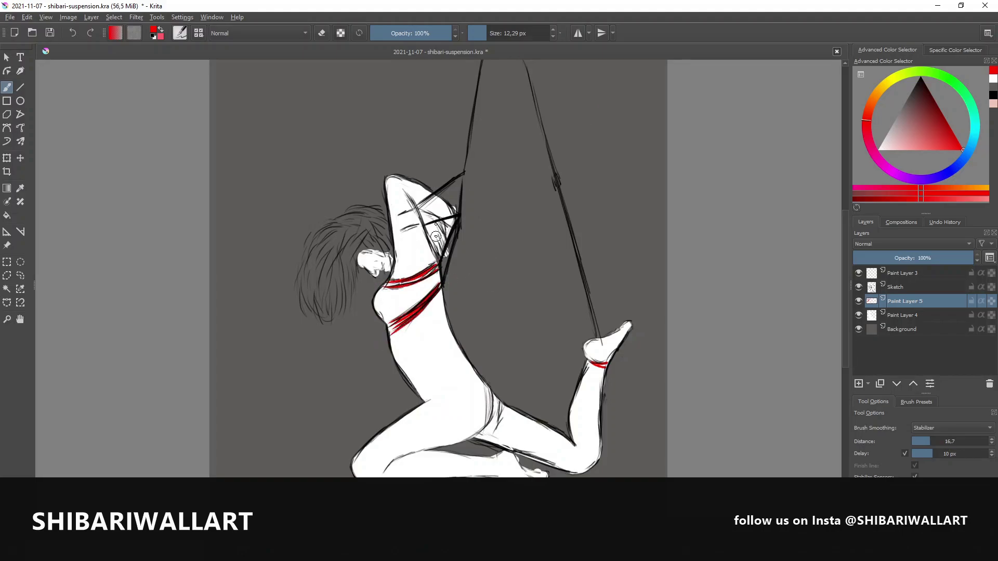
pyautogui.moveTo(393, 235)
pyautogui.mouseDown()
pyautogui.moveTo(424, 226)
pyautogui.moveTo(416, 207)
pyautogui.moveTo(463, 176)
pyautogui.moveTo(418, 208)
pyautogui.mouseUp()
pyautogui.moveTo(443, 283)
pyautogui.mouseDown()
pyautogui.moveTo(459, 243)
pyautogui.moveTo(464, 161)
pyautogui.mouseUp()
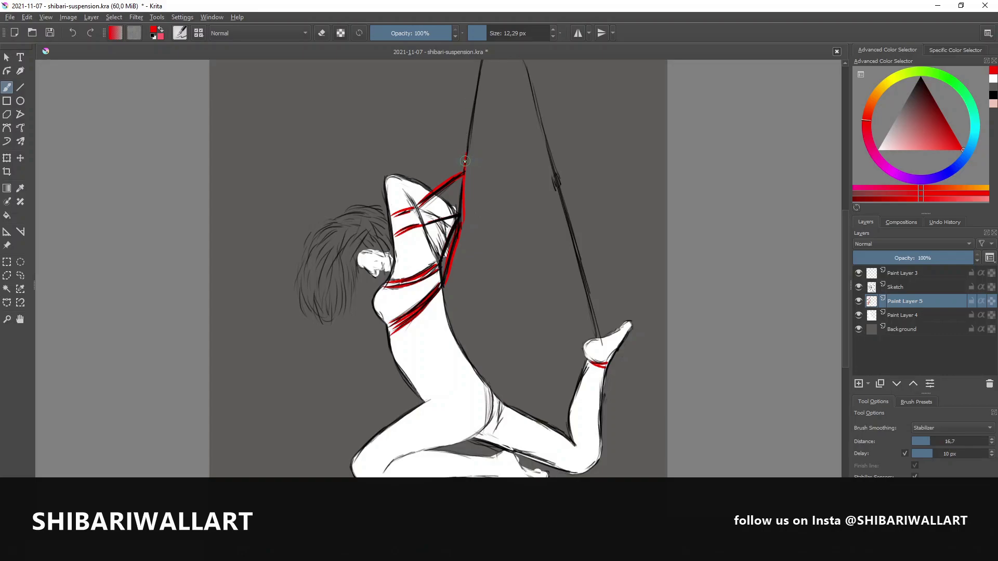
pyautogui.moveTo(529, 71); pyautogui.dragTo(562, 191)
# With the Fill tool, flood the Background layer white, then black around the figure
pyautogui.click(902, 326)
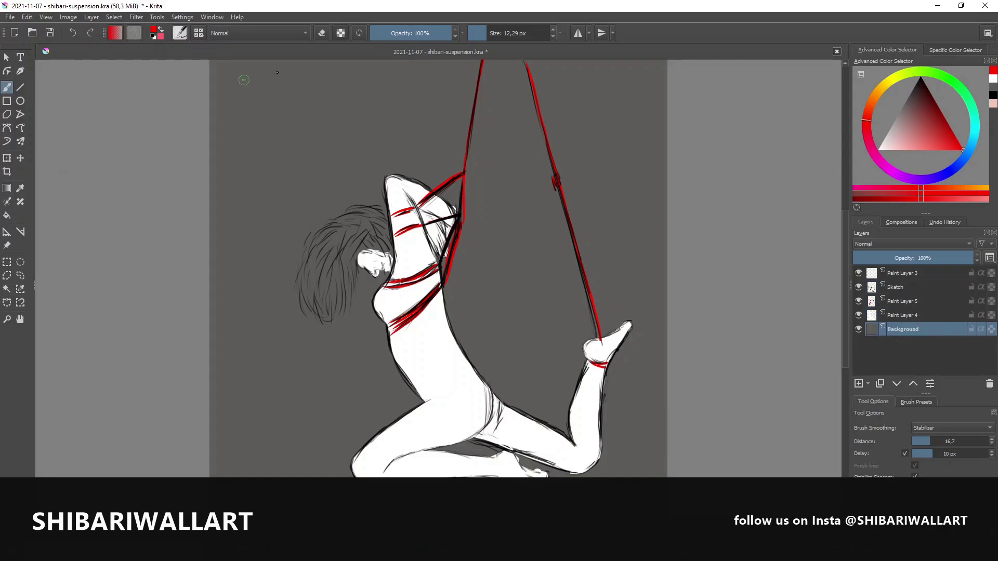
pyautogui.moveTo(954, 136); pyautogui.dragTo(878, 149)
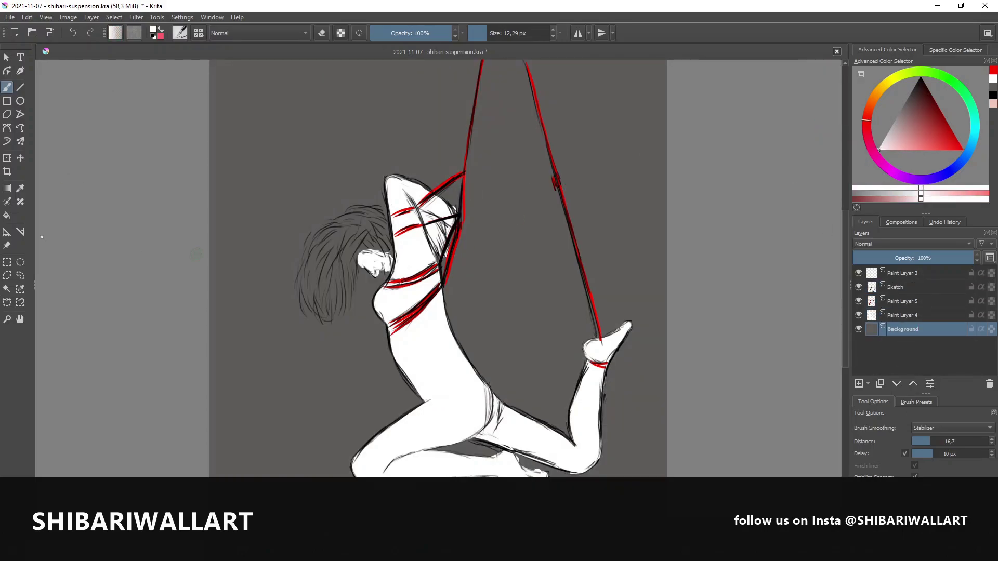
pyautogui.click(7, 214)
pyautogui.click(661, 215)
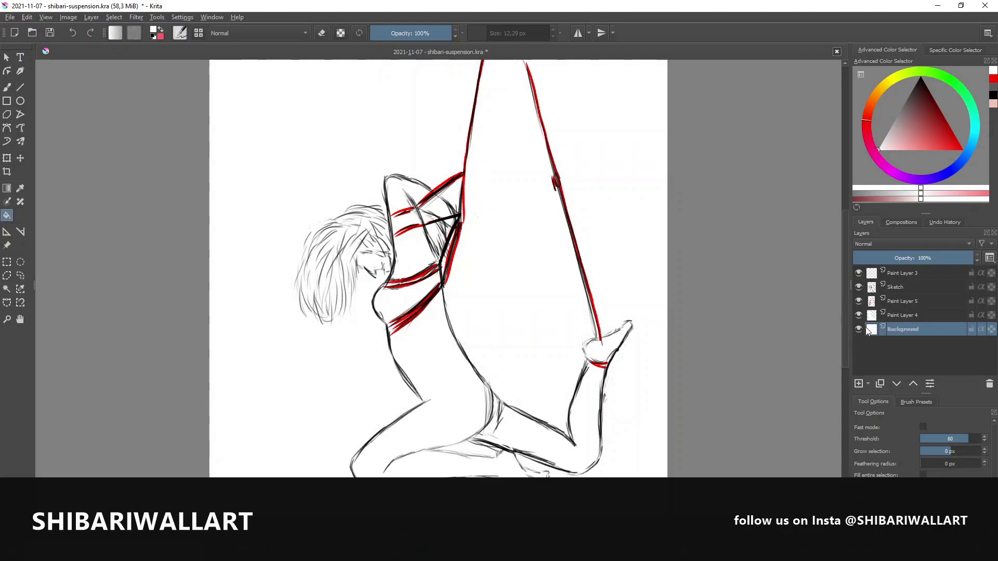
pyautogui.press('d')
pyautogui.click(640, 403)
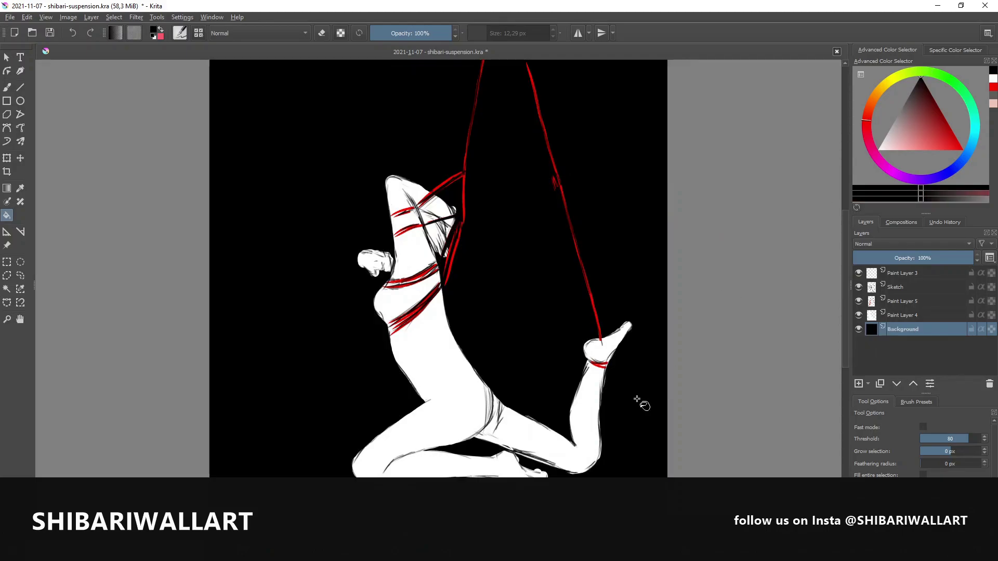
pyautogui.press('x')
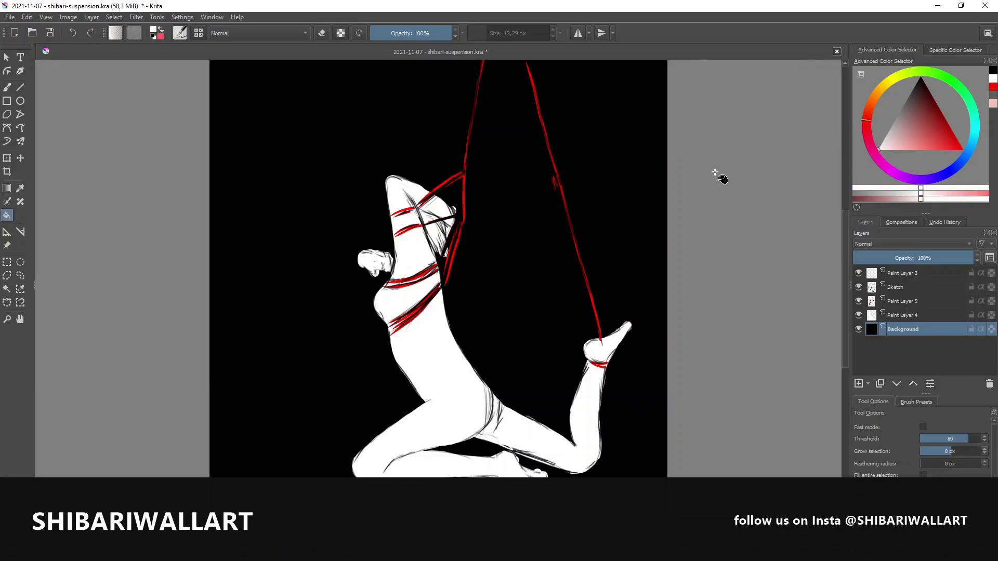
# Choose a large painting brush preset and enlarge it to about 411 px
pyautogui.click(902, 404)
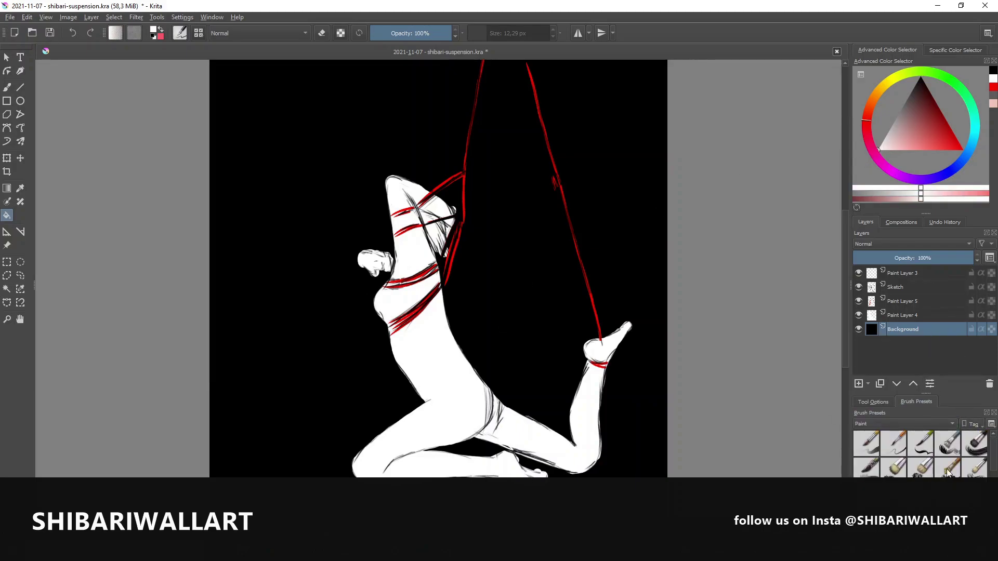
pyautogui.click(947, 443)
pyautogui.moveTo(275, 99); pyautogui.dragTo(237, 453)
pyautogui.hotkey('ctrl', 'z')
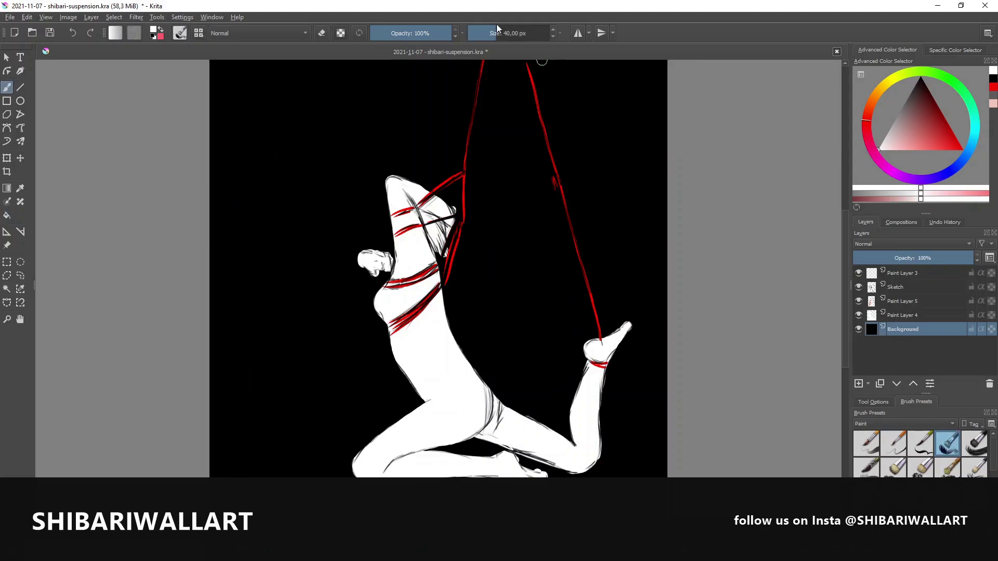
pyautogui.moveTo(497, 30); pyautogui.dragTo(512, 31)
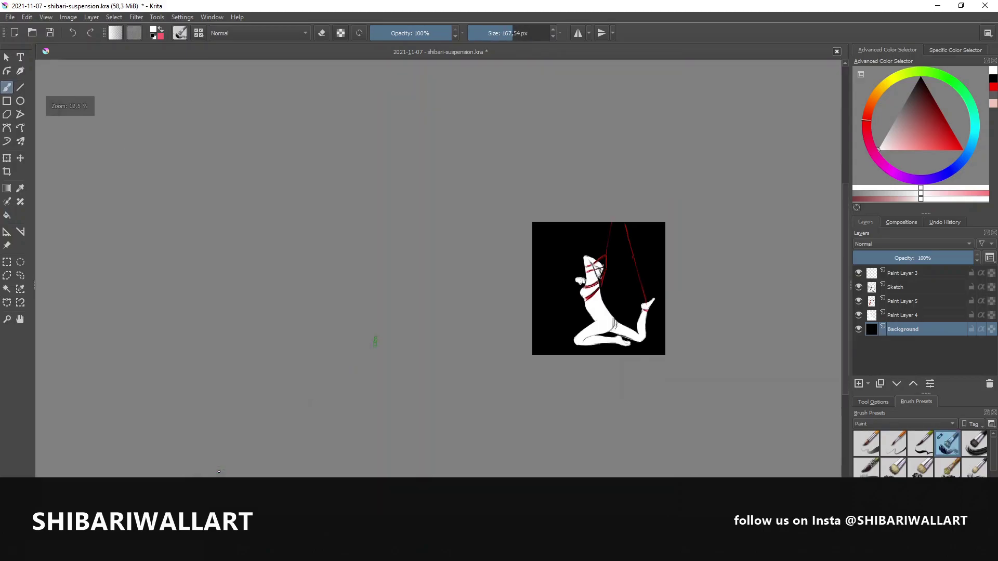
pyautogui.moveTo(382, 168)
pyautogui.mouseDown()
pyautogui.moveTo(363, 177)
pyautogui.moveTo(350, 411)
pyautogui.mouseUp()
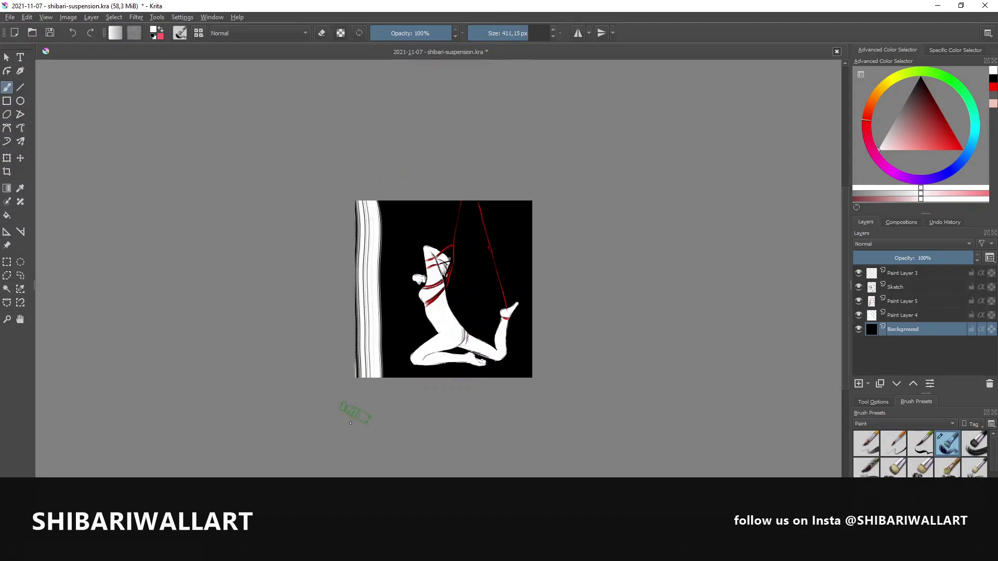
# Paint broad white strokes over the left side and centre of the background
pyautogui.moveTo(395, 203); pyautogui.dragTo(442, 364)
pyautogui.moveTo(364, 332); pyautogui.dragTo(422, 156)
pyautogui.moveTo(411, 291); pyautogui.dragTo(385, 377)
pyautogui.moveTo(452, 203); pyautogui.dragTo(408, 377)
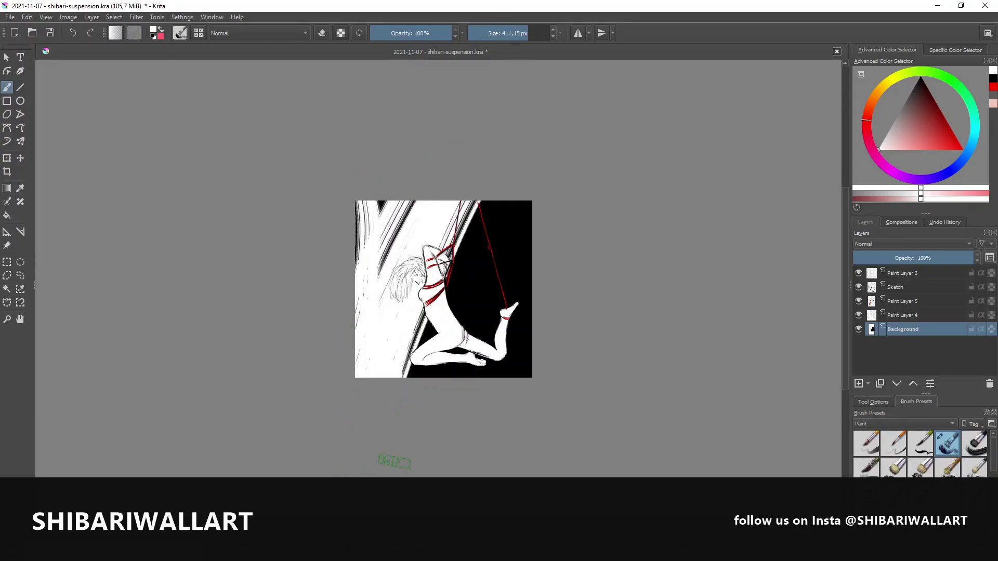
pyautogui.moveTo(493, 203); pyautogui.dragTo(431, 376)
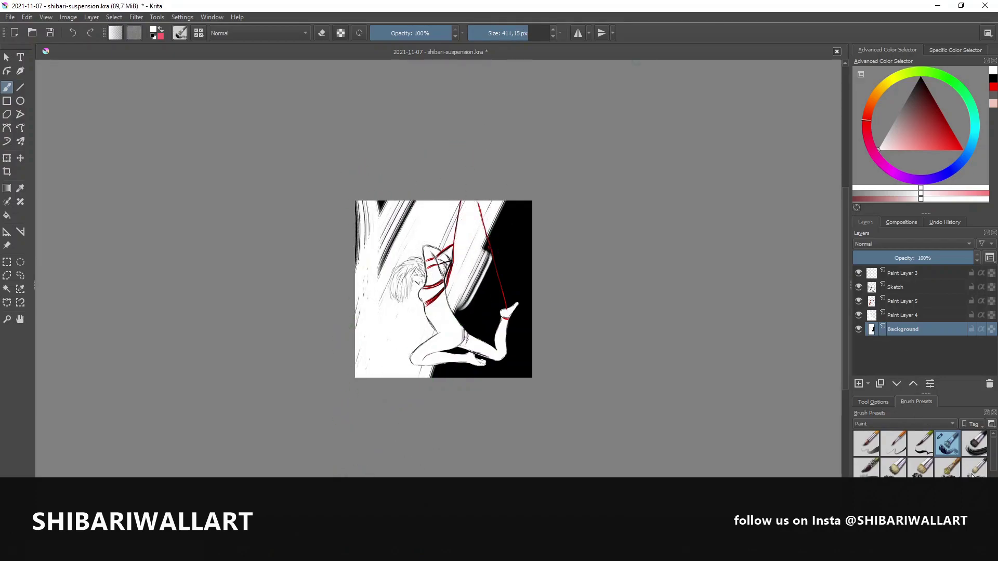
# With a 248 px bristly brush in black, paint strokes around the back and hair
pyautogui.click(974, 468)
pyautogui.moveTo(921, 80); pyautogui.dragTo(934, 64)
pyautogui.moveTo(458, 301); pyautogui.dragTo(424, 340)
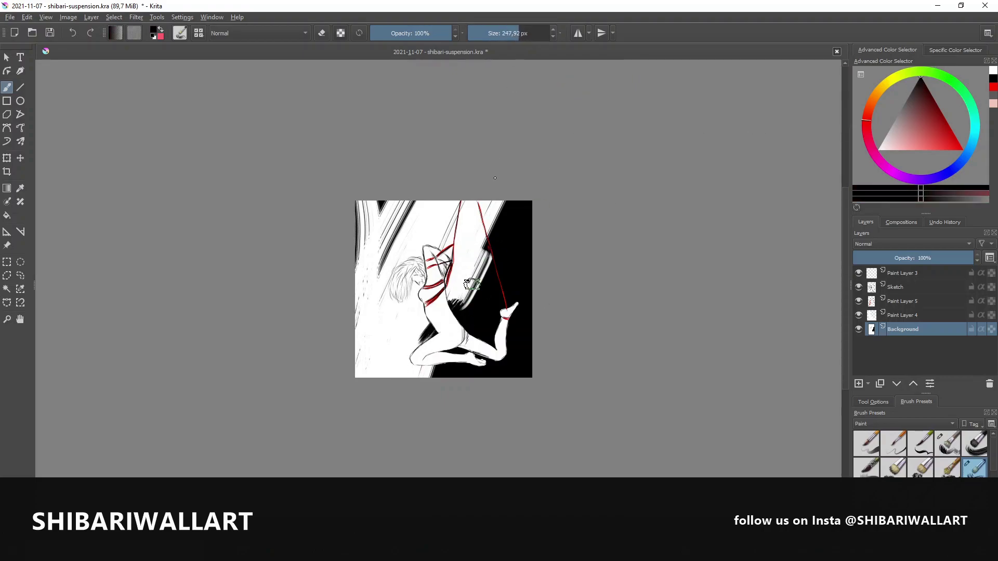
pyautogui.moveTo(486, 260)
pyautogui.mouseDown()
pyautogui.moveTo(416, 331)
pyautogui.moveTo(408, 312)
pyautogui.moveTo(434, 258)
pyautogui.moveTo(379, 311)
pyautogui.mouseUp()
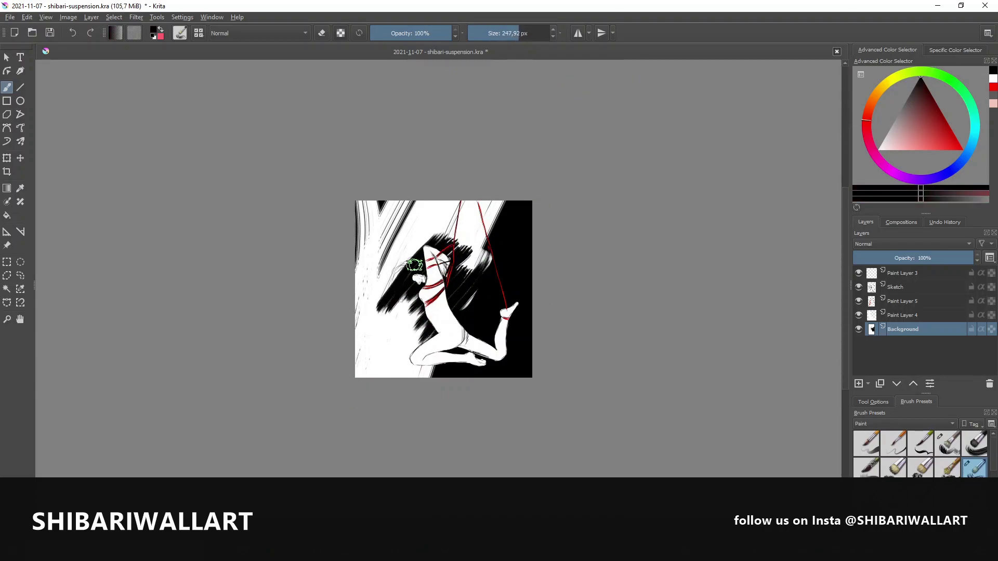
pyautogui.moveTo(449, 228)
pyautogui.mouseDown()
pyautogui.moveTo(387, 283)
pyautogui.moveTo(400, 252)
pyautogui.moveTo(403, 344)
pyautogui.mouseUp()
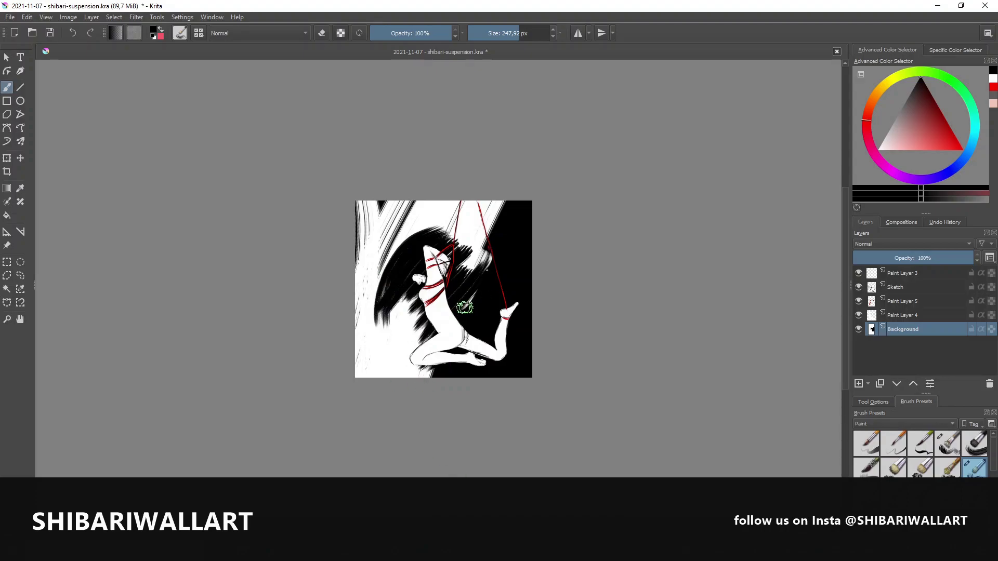
pyautogui.moveTo(465, 312)
pyautogui.mouseDown()
pyautogui.moveTo(483, 257)
pyautogui.moveTo(470, 249)
pyautogui.mouseUp()
pyautogui.moveTo(431, 332)
pyautogui.mouseDown()
pyautogui.moveTo(403, 366)
pyautogui.moveTo(432, 322)
pyautogui.mouseUp()
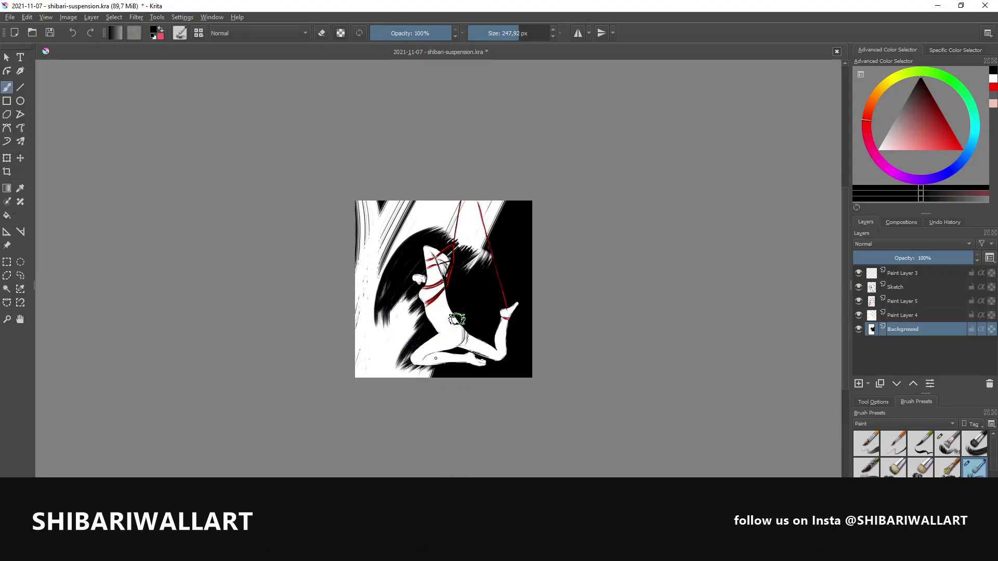
pyautogui.moveTo(435, 374); pyautogui.dragTo(418, 366)
pyautogui.moveTo(436, 224); pyautogui.dragTo(377, 283)
# Paint white over the corners and right edge, then extend the black hair at left
pyautogui.click(873, 157)
pyautogui.moveTo(415, 200)
pyautogui.mouseDown()
pyautogui.moveTo(358, 263)
pyautogui.moveTo(356, 204)
pyautogui.mouseUp()
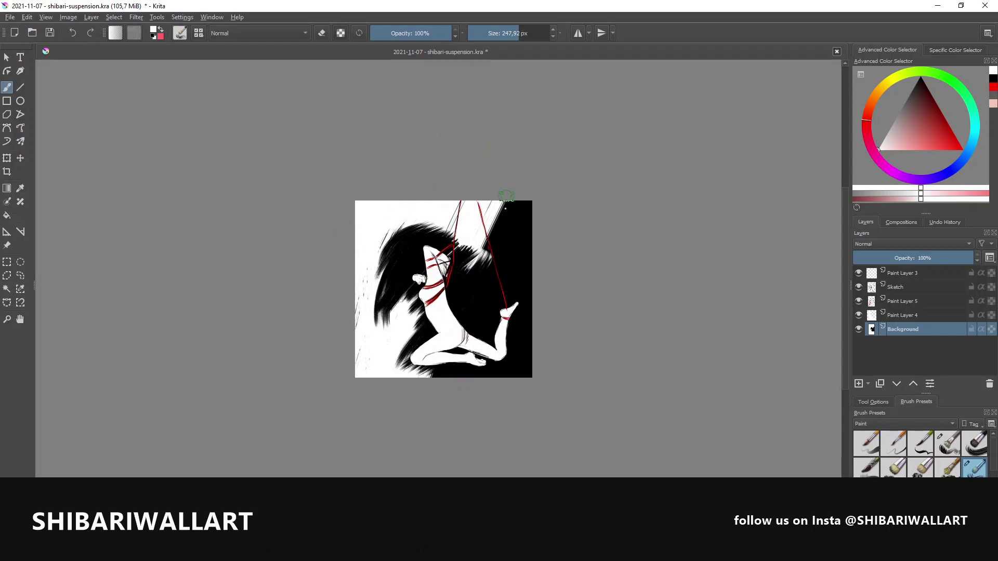
pyautogui.moveTo(528, 203)
pyautogui.mouseDown()
pyautogui.moveTo(481, 242)
pyautogui.moveTo(489, 232)
pyautogui.moveTo(519, 268)
pyautogui.moveTo(527, 348)
pyautogui.mouseUp()
pyautogui.moveTo(525, 239); pyautogui.dragTo(536, 369)
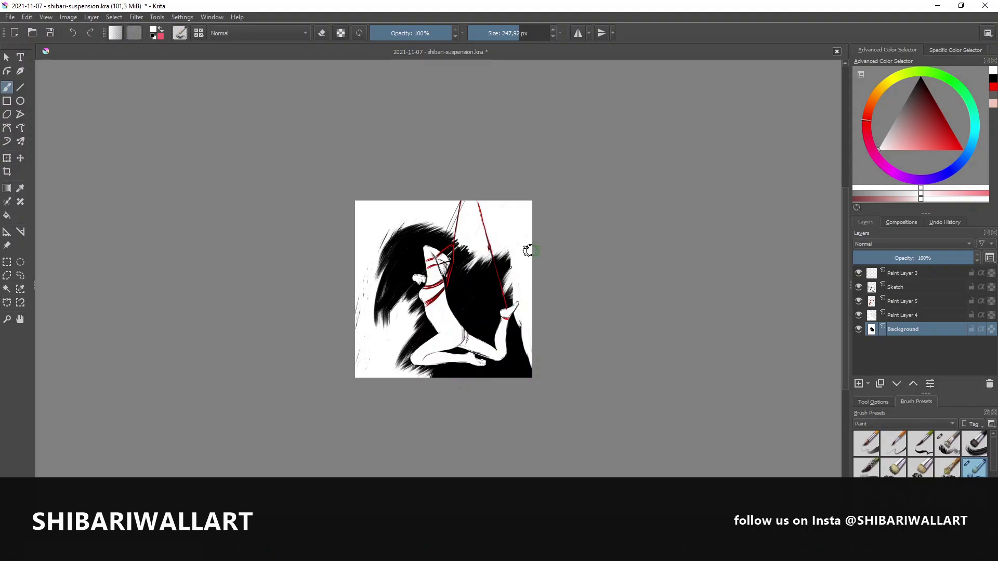
pyautogui.moveTo(535, 223)
pyautogui.mouseDown()
pyautogui.moveTo(505, 265)
pyautogui.moveTo(505, 315)
pyautogui.moveTo(524, 370)
pyautogui.moveTo(436, 374)
pyautogui.moveTo(481, 378)
pyautogui.mouseUp()
pyautogui.moveTo(522, 345)
pyautogui.mouseDown()
pyautogui.moveTo(494, 375)
pyautogui.moveTo(432, 372)
pyautogui.moveTo(519, 356)
pyautogui.moveTo(522, 364)
pyautogui.mouseUp()
pyautogui.keyDown('ctrl'); pyautogui.click(445, 358); pyautogui.keyUp('ctrl')
pyautogui.moveTo(405, 224)
pyautogui.mouseDown()
pyautogui.moveTo(380, 252)
pyautogui.moveTo(377, 232)
pyautogui.mouseUp()
pyautogui.moveTo(419, 293)
pyautogui.mouseDown()
pyautogui.moveTo(384, 341)
pyautogui.moveTo(401, 356)
pyautogui.mouseUp()
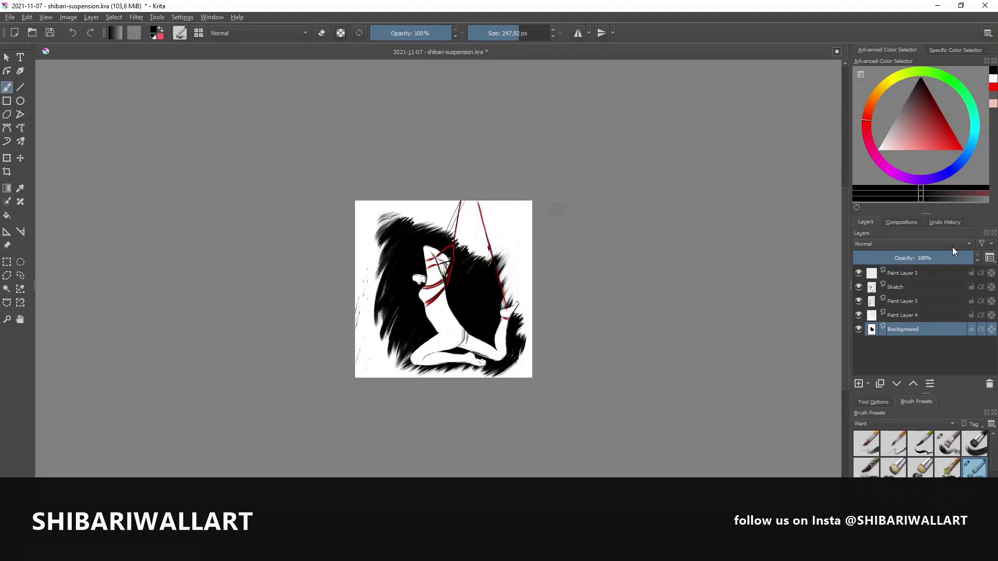
# Spray light pink speckles over the black hair with a speckle brush
pyautogui.press('/')
pyautogui.moveTo(894, 117); pyautogui.dragTo(886, 136)
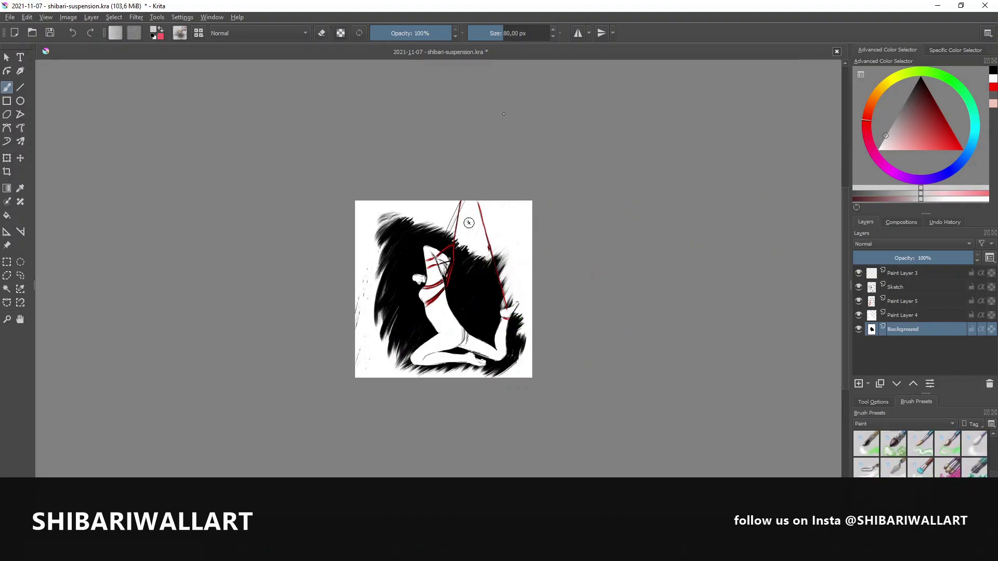
pyautogui.moveTo(470, 312)
pyautogui.mouseDown()
pyautogui.moveTo(486, 276)
pyautogui.moveTo(401, 307)
pyautogui.mouseUp()
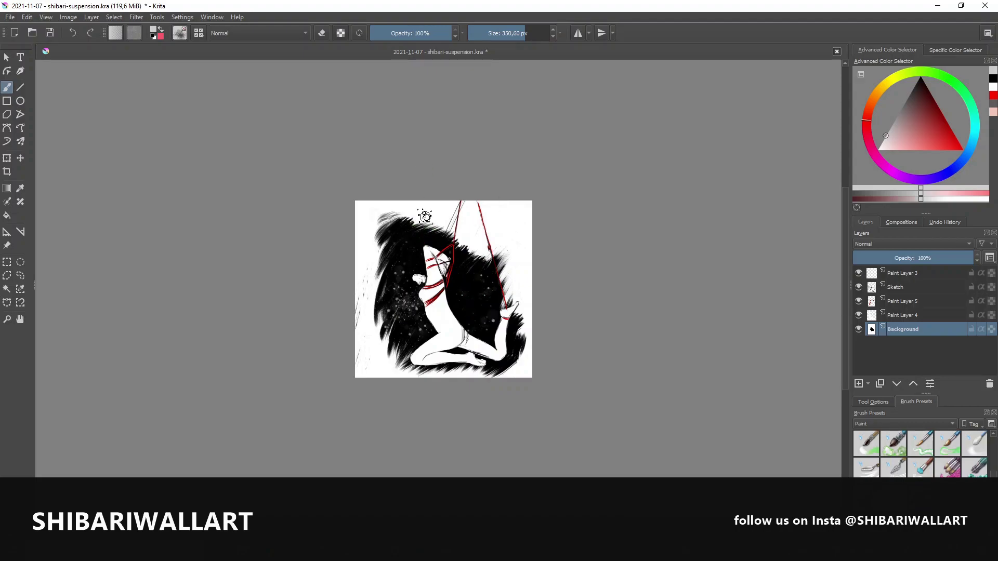
pyautogui.moveTo(467, 321); pyautogui.dragTo(457, 293)
pyautogui.scroll(2, 572, 322)
pyautogui.scroll(-1, 931, 454)
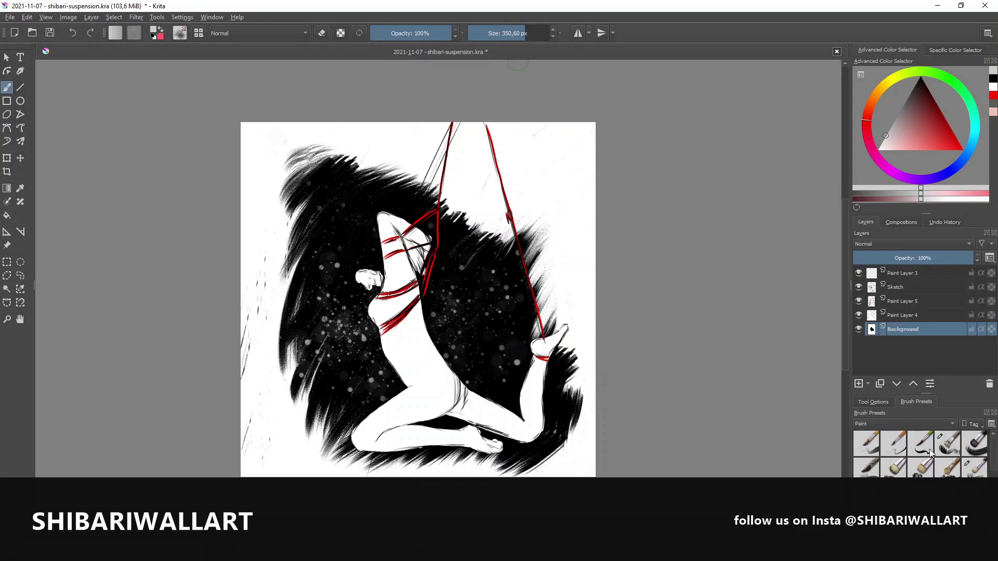
# Paint out stray grey sketch marks in white and move Paint Layer 5 above Sketch
pyautogui.click(866, 443)
pyautogui.moveTo(883, 145); pyautogui.dragTo(862, 167)
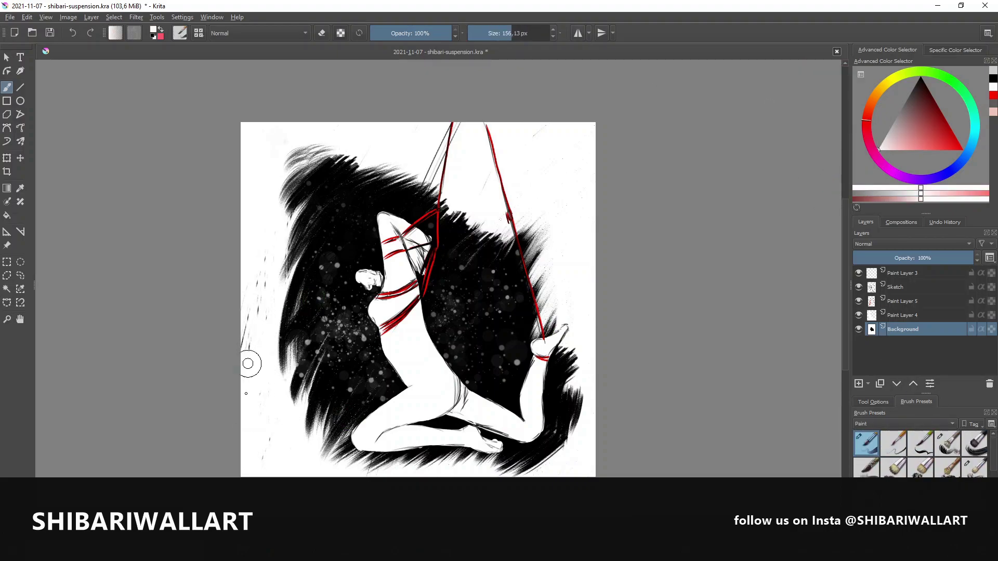
pyautogui.moveTo(261, 306); pyautogui.dragTo(279, 285)
pyautogui.moveTo(424, 161); pyautogui.dragTo(450, 129)
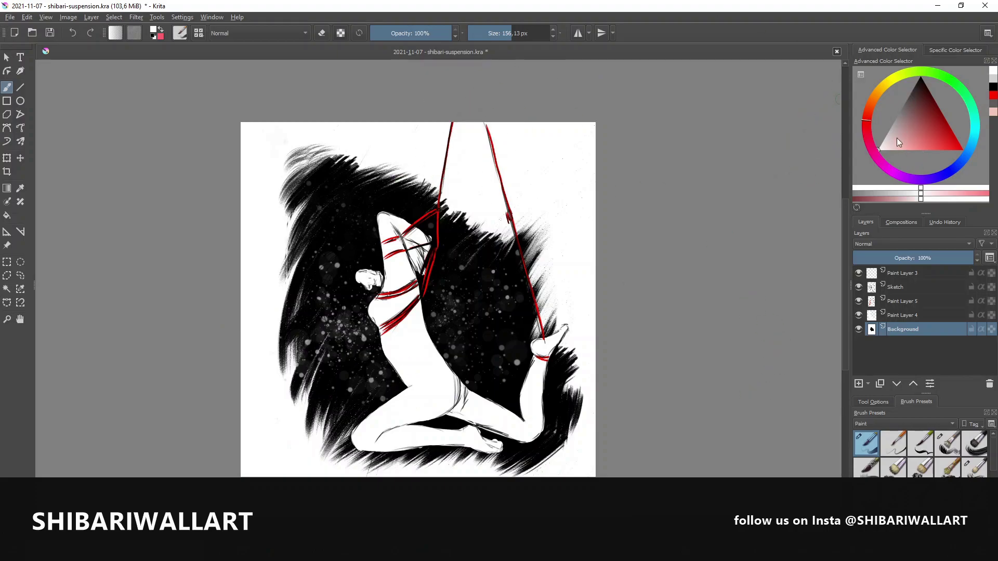
pyautogui.moveTo(902, 301); pyautogui.dragTo(915, 284)
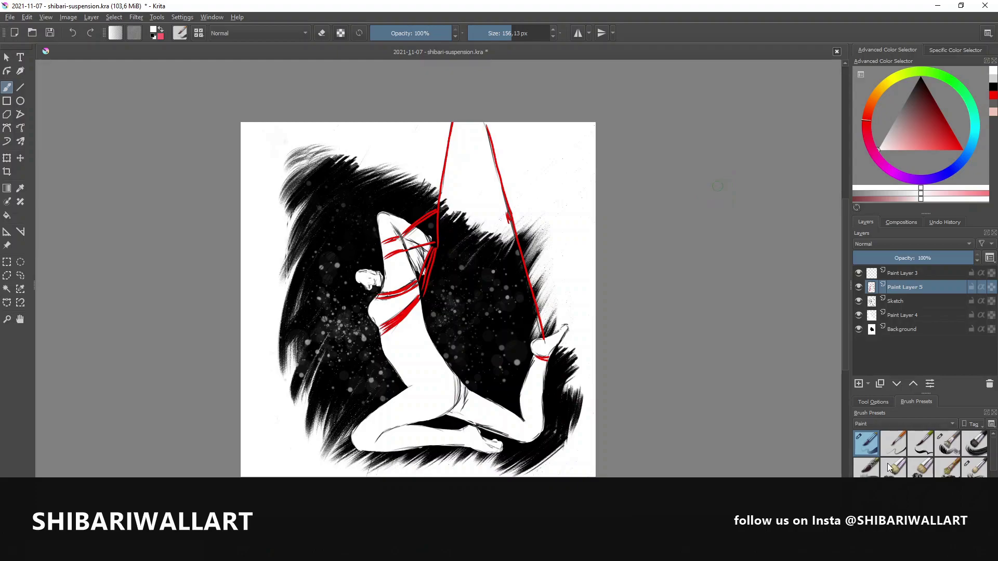
# Select a fine ink brush preset and set the paint colour to black
pyautogui.click(905, 423)
pyautogui.click(879, 401)
pyautogui.click(866, 468)
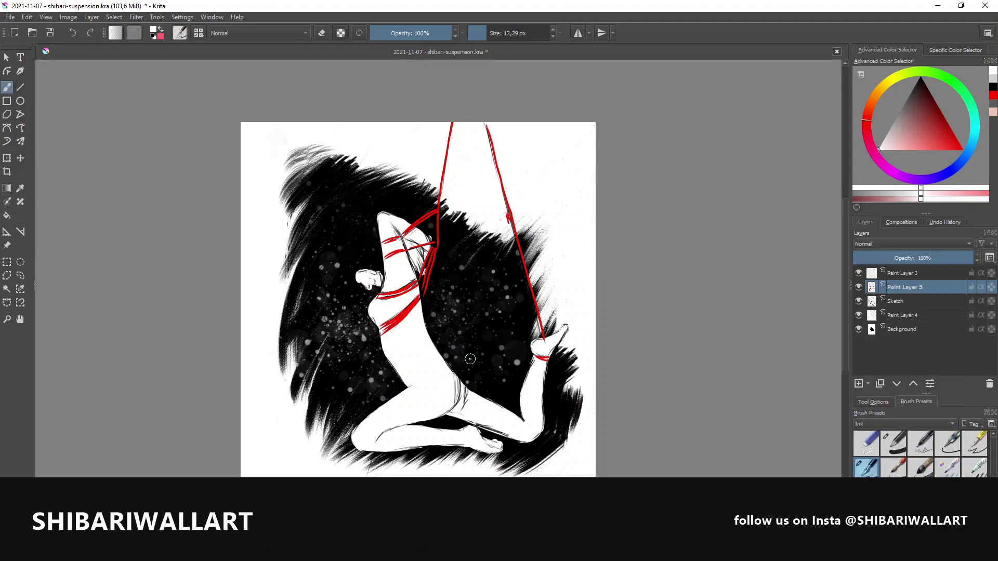
pyautogui.scroll(10, 384, 322)
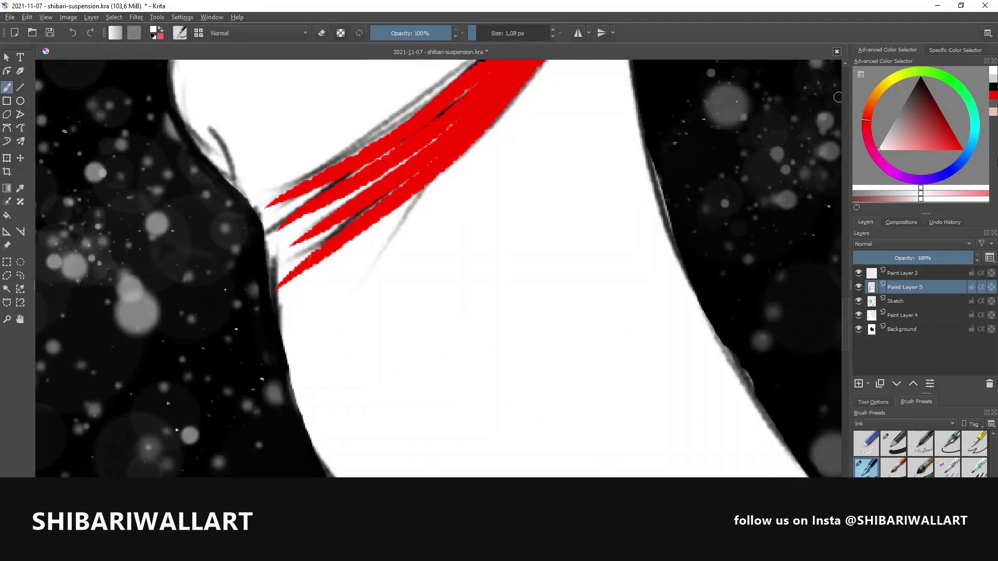
pyautogui.click(993, 85)
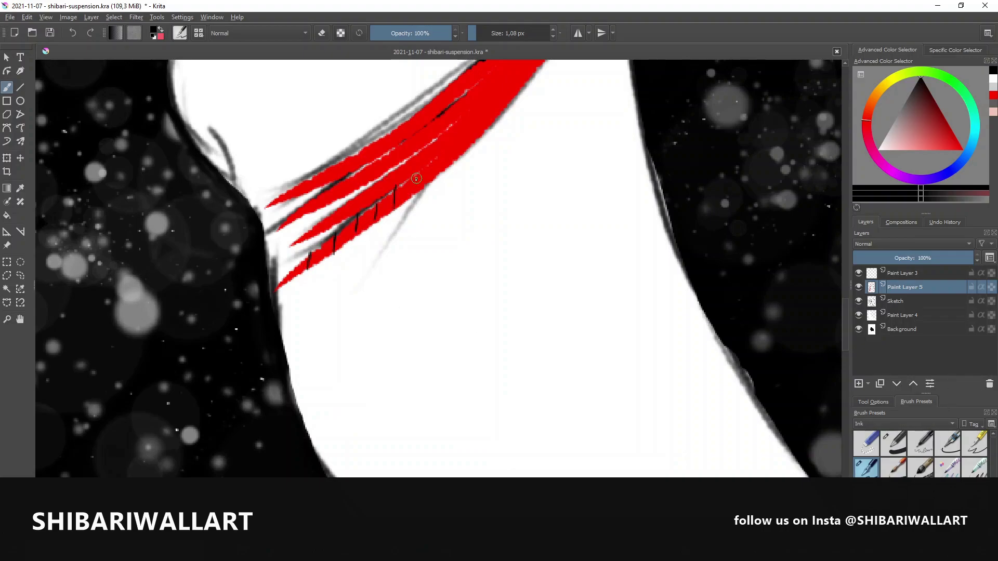
# Hatch thin black lines across the upper red rope, then view the whole page
pyautogui.scroll(-3, 478, 137)
pyautogui.scroll(-5, 493, 200)
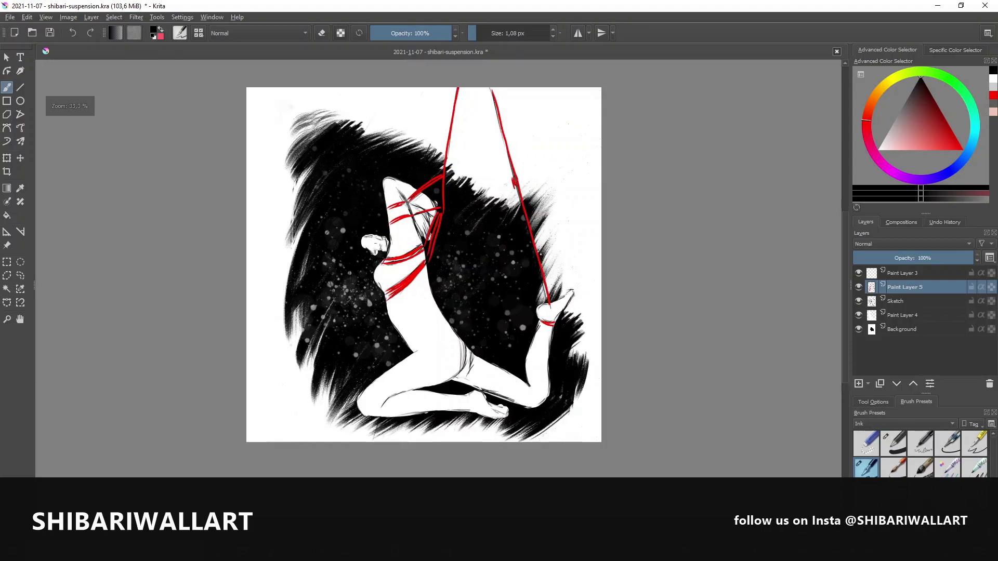
pyautogui.scroll(7, 412, 399)
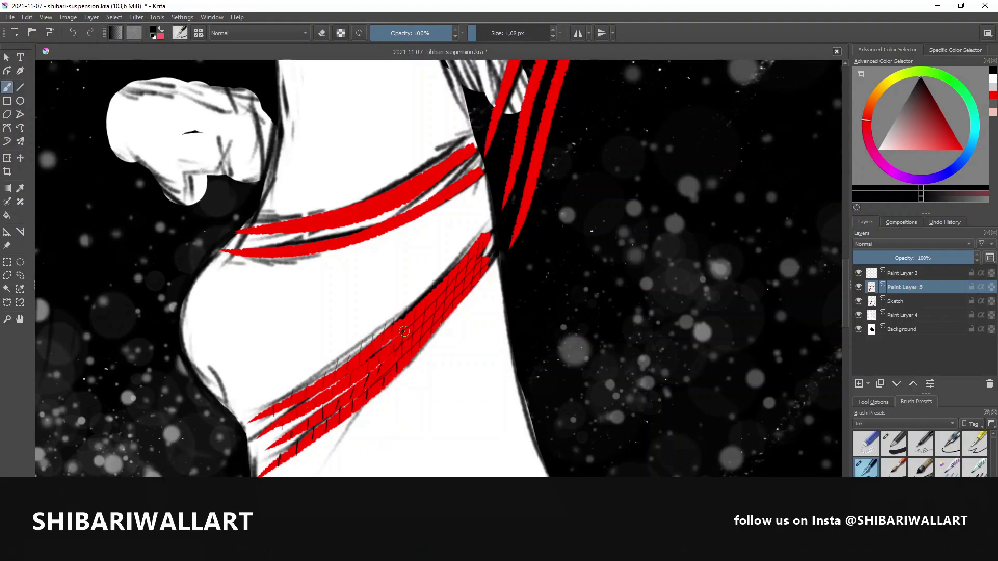
pyautogui.press('2')
pyautogui.press('1')
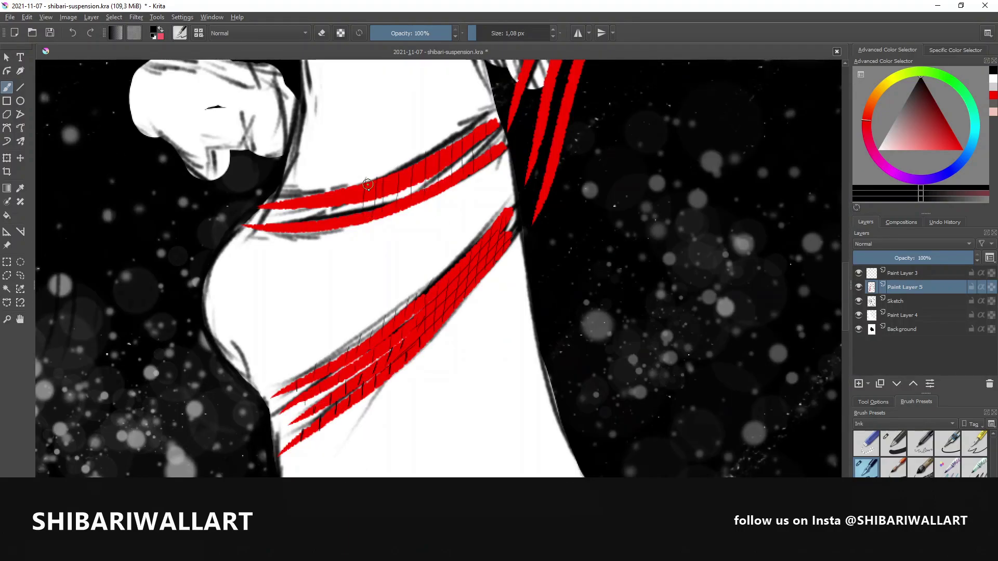
pyautogui.moveTo(368, 184); pyautogui.dragTo(356, 208)
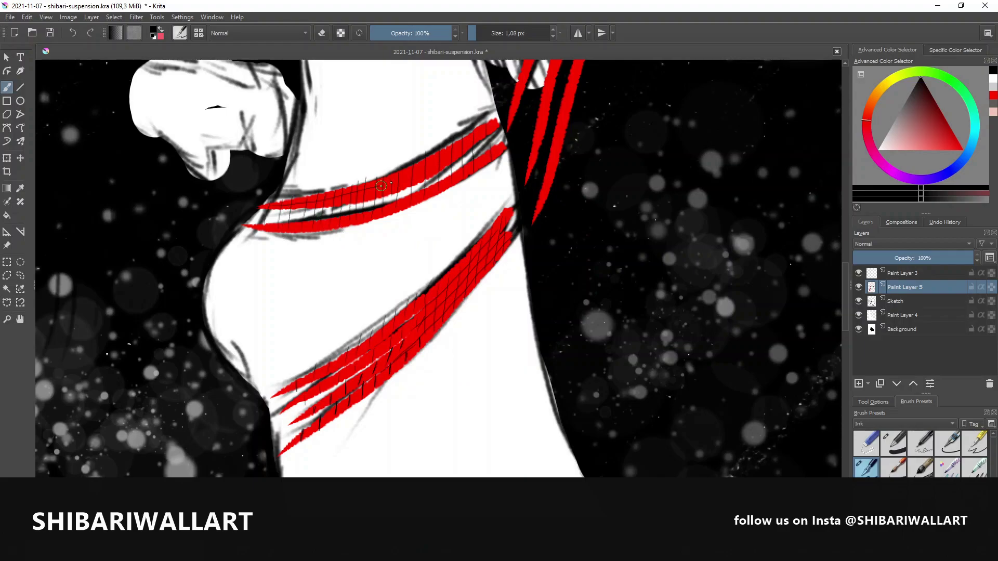
pyautogui.press('2')
pyautogui.scroll(2, 678, 185)
# Erase the existing red rope strands across the lower and upper waist
pyautogui.scroll(-1, 678, 185)
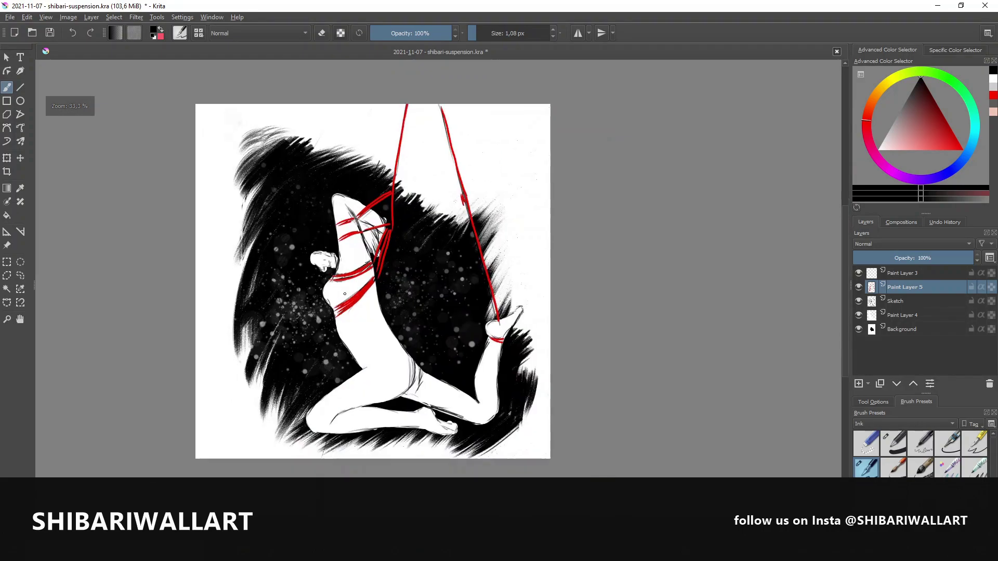
pyautogui.scroll(1, 679, 185)
pyautogui.press('-')
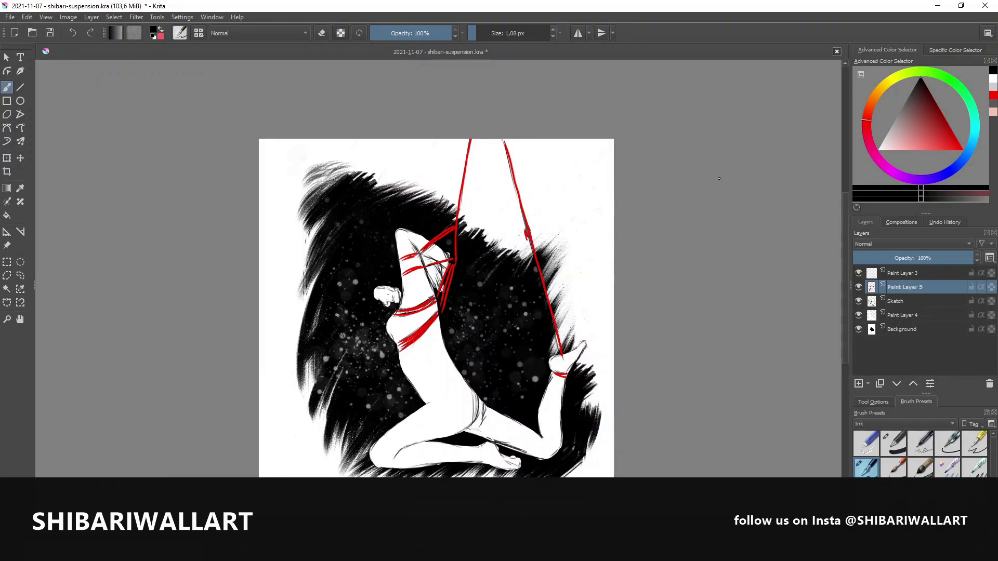
pyautogui.scroll(3, 449, 338)
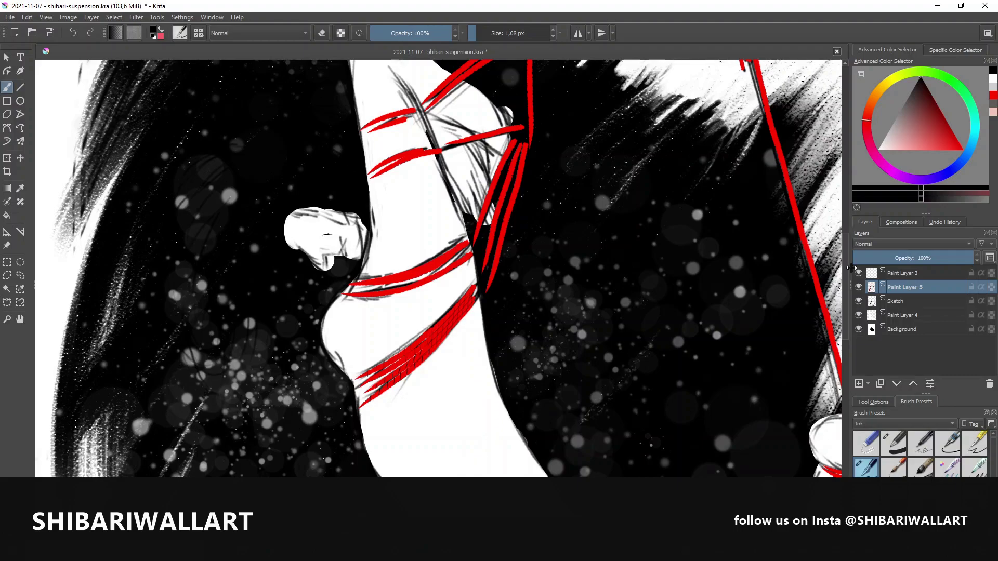
pyautogui.press('e')
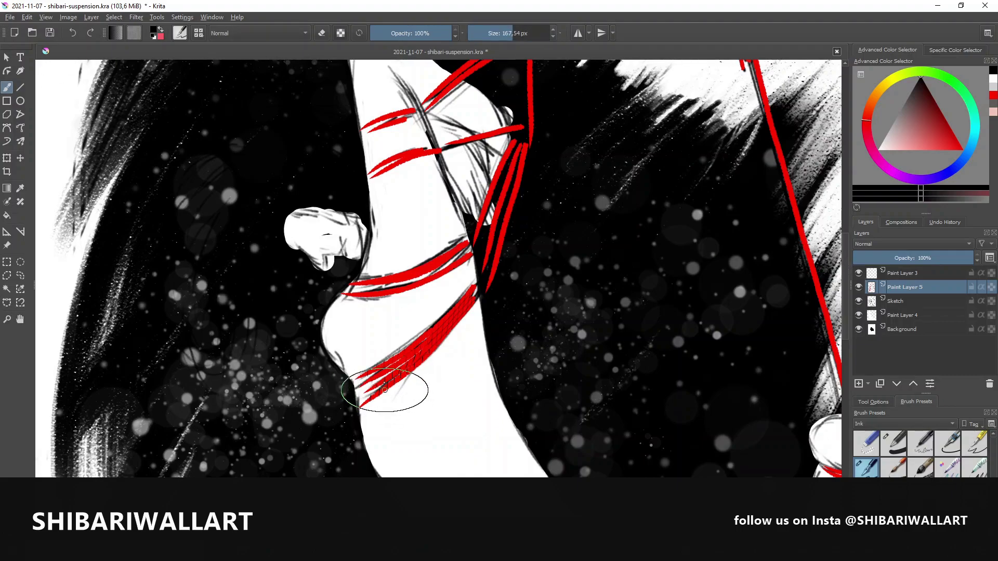
pyautogui.moveTo(364, 389); pyautogui.dragTo(411, 358)
pyautogui.moveTo(359, 401)
pyautogui.mouseDown()
pyautogui.moveTo(386, 402)
pyautogui.moveTo(499, 291)
pyautogui.mouseUp()
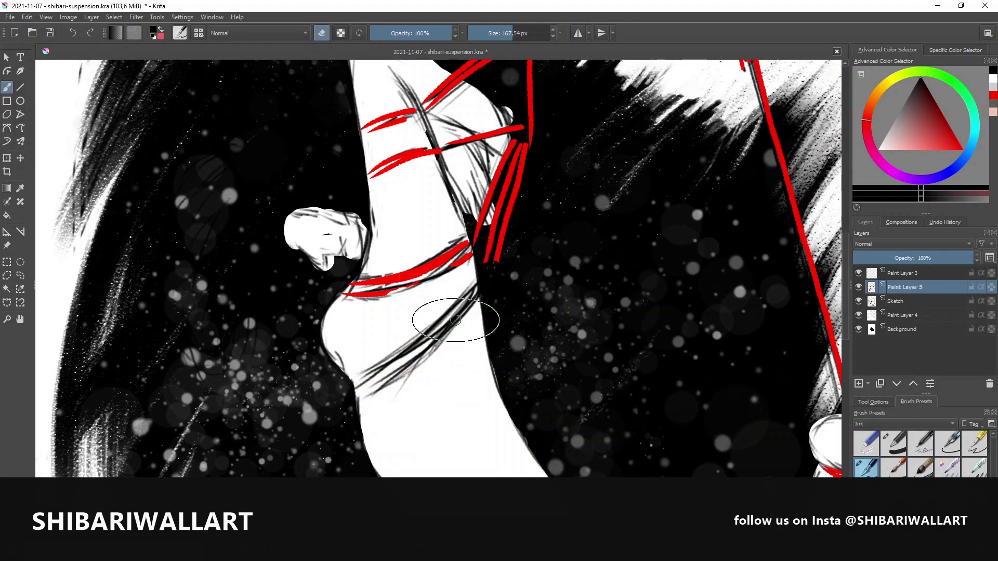
pyautogui.moveTo(468, 260)
pyautogui.mouseDown()
pyautogui.moveTo(343, 296)
pyautogui.moveTo(328, 312)
pyautogui.mouseUp()
# Redraw the waist ropes as diagonal red strands with a roughly 3 px brush
pyautogui.press('x')
pyautogui.press('e')
pyautogui.moveTo(520, 65)
pyautogui.mouseDown()
pyautogui.moveTo(481, 65)
pyautogui.moveTo(493, 265)
pyautogui.moveTo(478, 284)
pyautogui.moveTo(496, 257)
pyautogui.mouseUp()
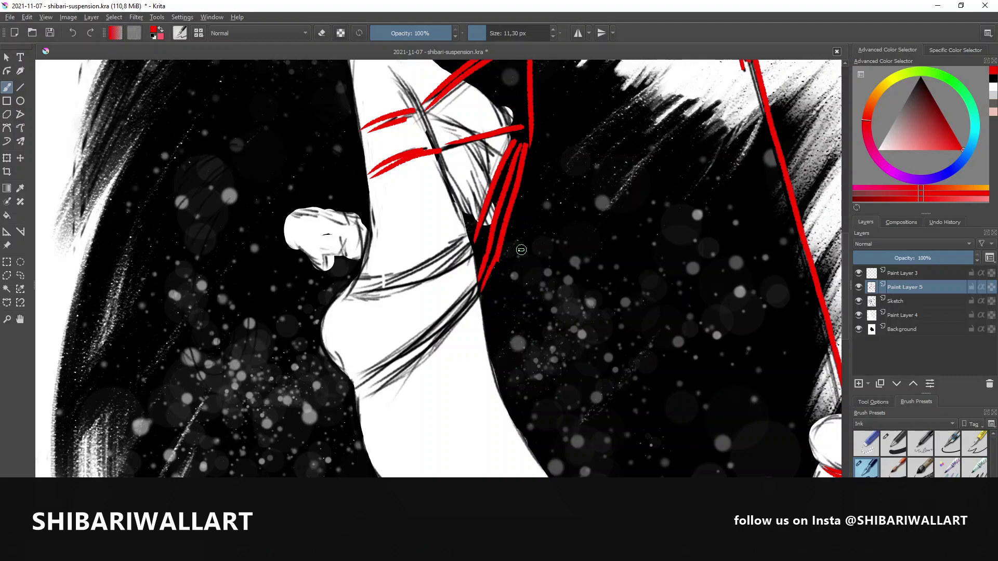
pyautogui.moveTo(359, 401); pyautogui.dragTo(475, 294)
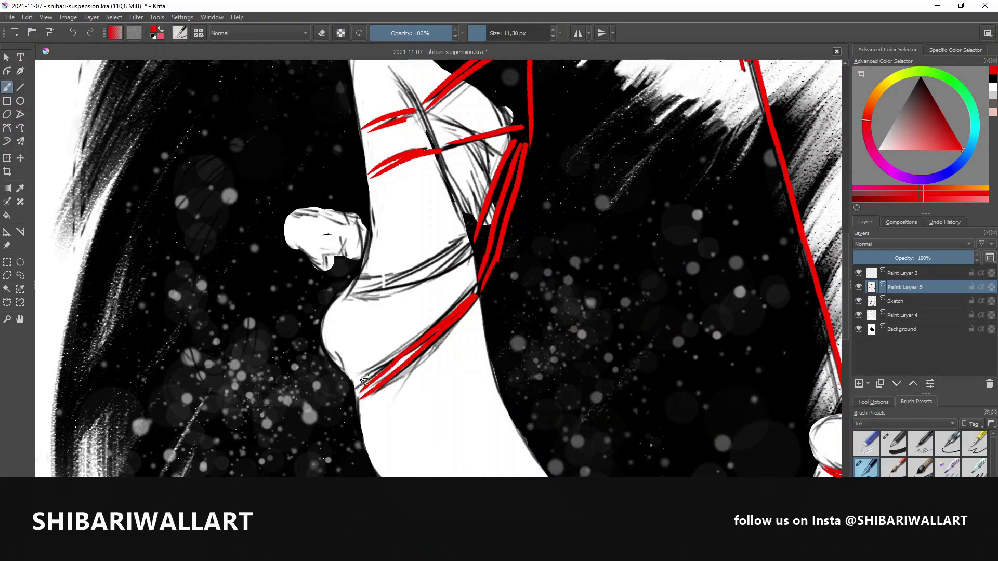
pyautogui.moveTo(364, 382); pyautogui.dragTo(478, 285)
pyautogui.moveTo(374, 284)
pyautogui.mouseDown()
pyautogui.moveTo(477, 242)
pyautogui.moveTo(344, 298)
pyautogui.mouseUp()
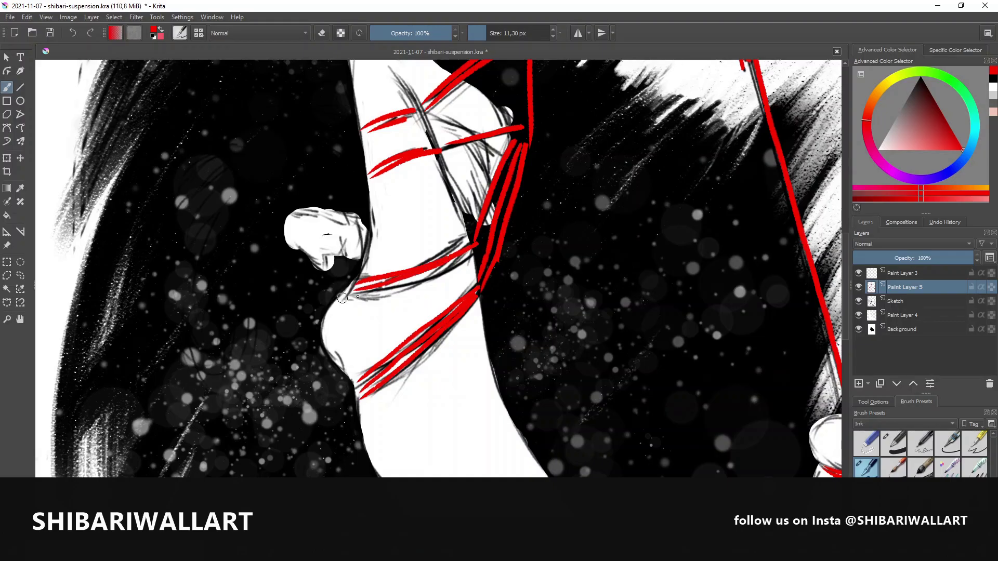
pyautogui.moveTo(471, 253); pyautogui.dragTo(342, 300)
pyautogui.scroll(-5, 612, 247)
# Rename Paint Layer 4 to 'Body White', fixing a typo, with the sketch hidden meanwhile
pyautogui.click(904, 301)
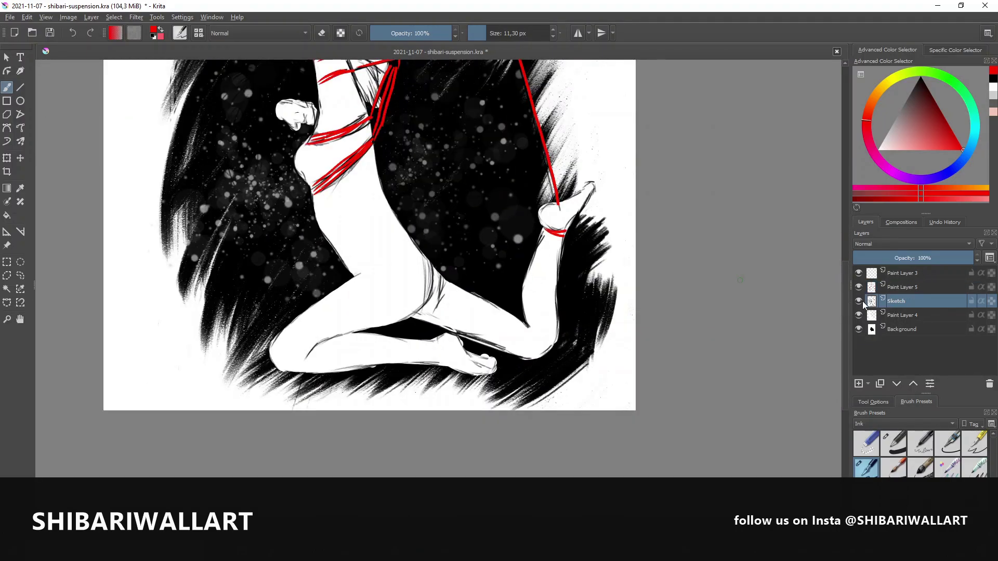
pyautogui.click(859, 301)
pyautogui.scroll(5, 440, 326)
pyautogui.click(904, 315)
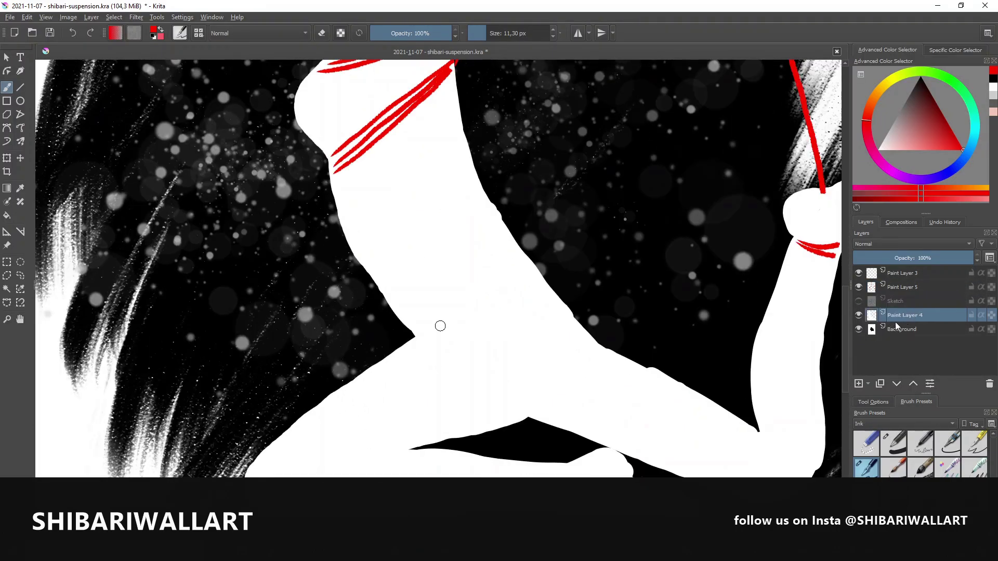
pyautogui.doubleClick(904, 315)
pyautogui.write('Bofx')
pyautogui.press('Return')
pyautogui.doubleClick(910, 316)
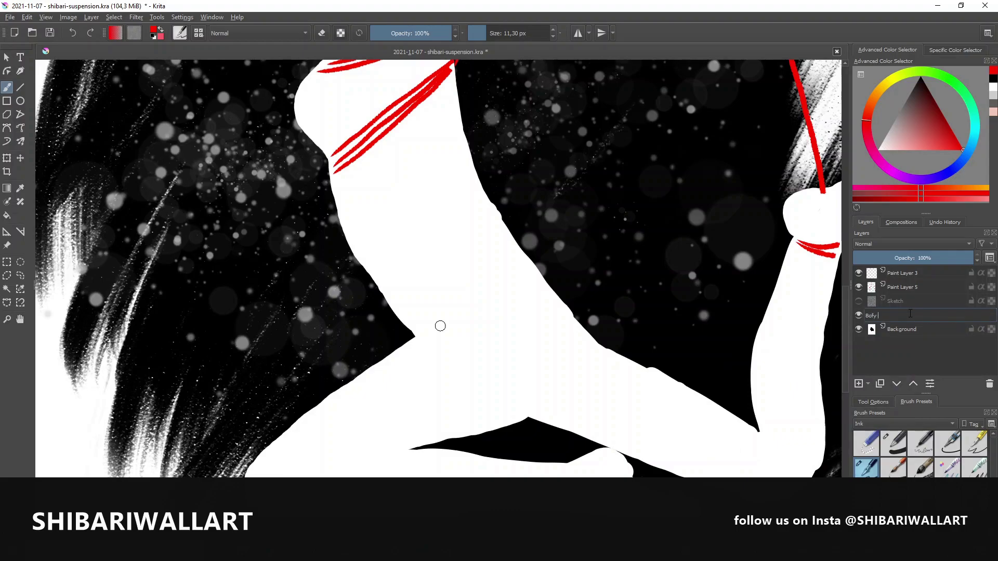
pyautogui.write('White')
pyautogui.press('Return')
pyautogui.click(859, 301)
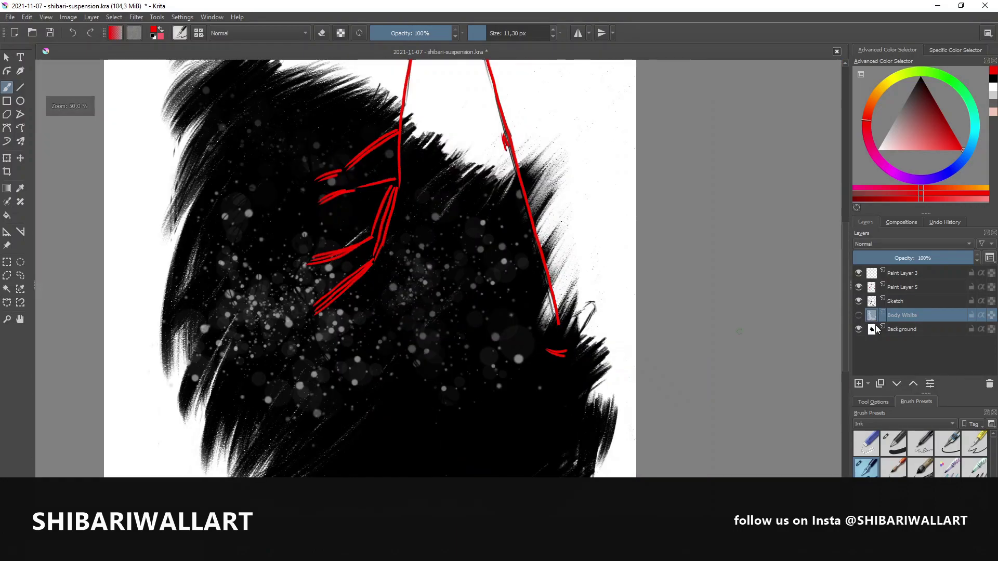
# Duplicate the Sketch layer as a hidden backup named 'Sketch Original'
pyautogui.click(858, 301)
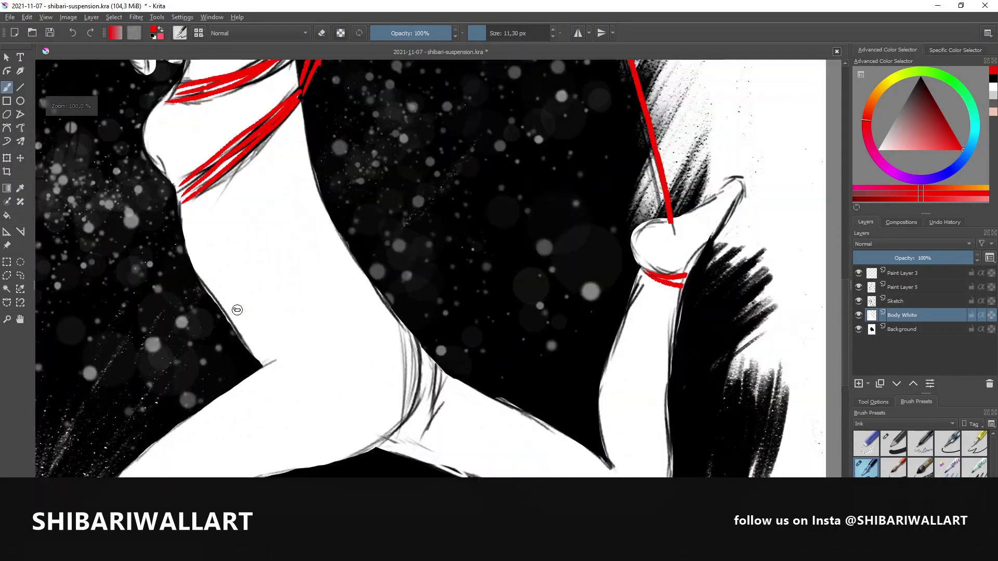
pyautogui.click(859, 301)
pyautogui.press('e')
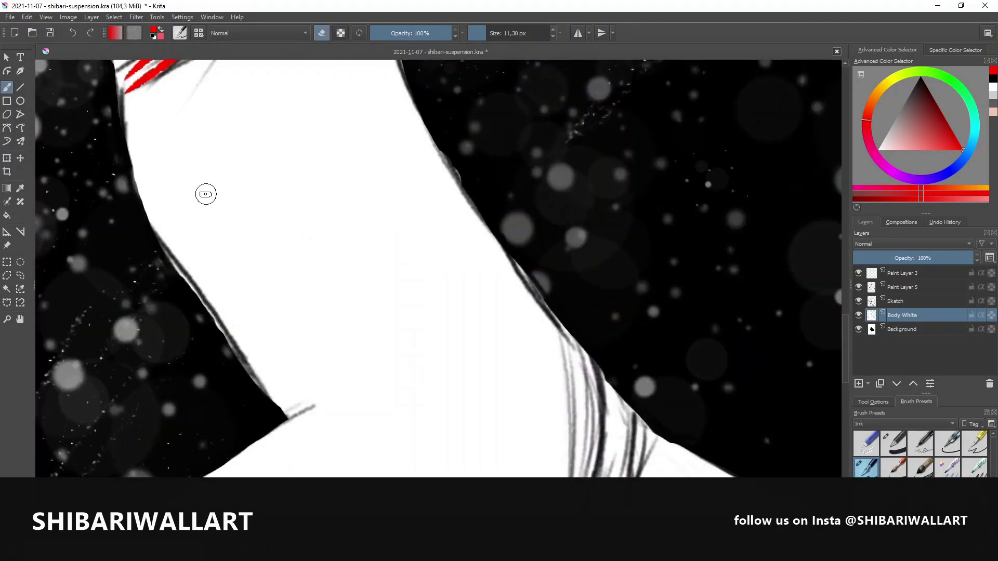
pyautogui.click(904, 303)
pyautogui.rightClick(913, 303)
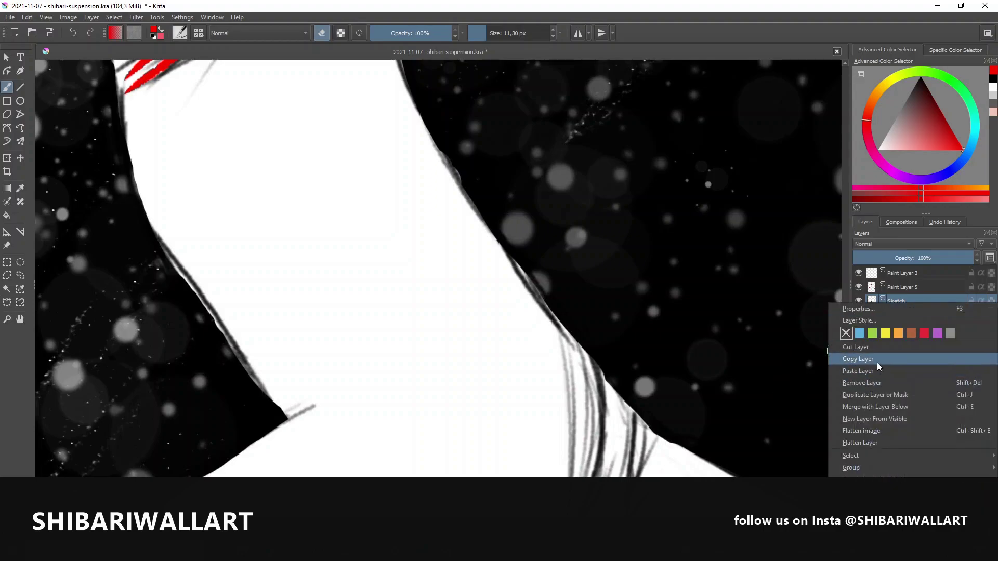
pyautogui.click(877, 363)
pyautogui.doubleClick(904, 314)
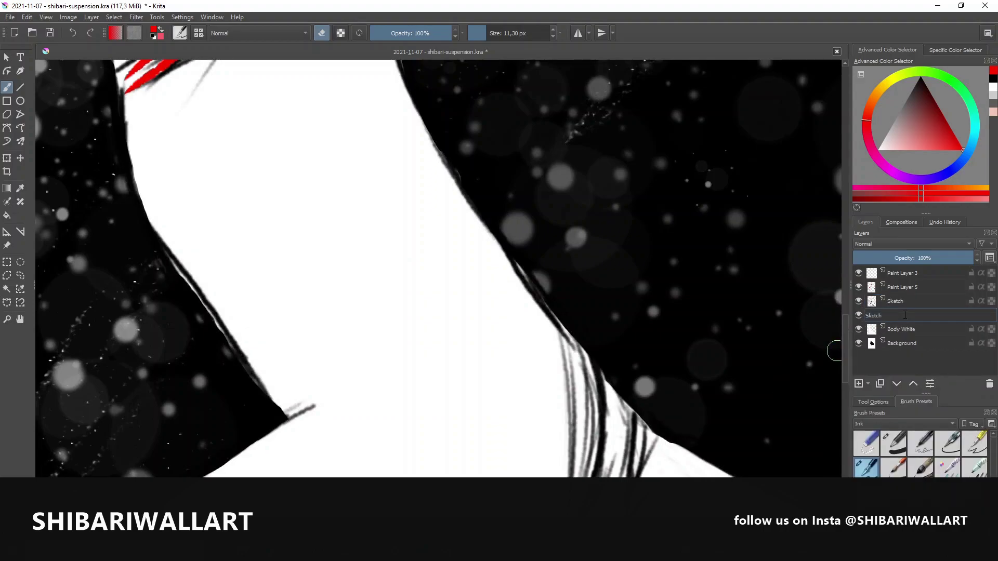
pyautogui.write('Original')
pyautogui.press('Return')
pyautogui.click(859, 315)
pyautogui.click(907, 301)
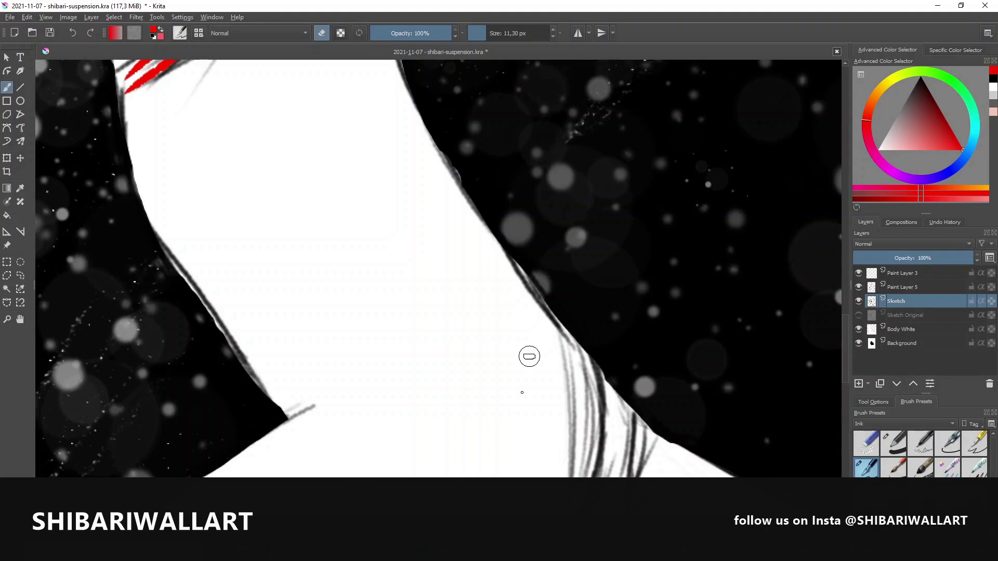
# Erase the dark sketch strokes along the figure's left outline
pyautogui.moveTo(162, 235)
pyautogui.mouseDown()
pyautogui.moveTo(231, 334)
pyautogui.moveTo(181, 263)
pyautogui.mouseUp()
pyautogui.moveTo(145, 207); pyautogui.dragTo(122, 112)
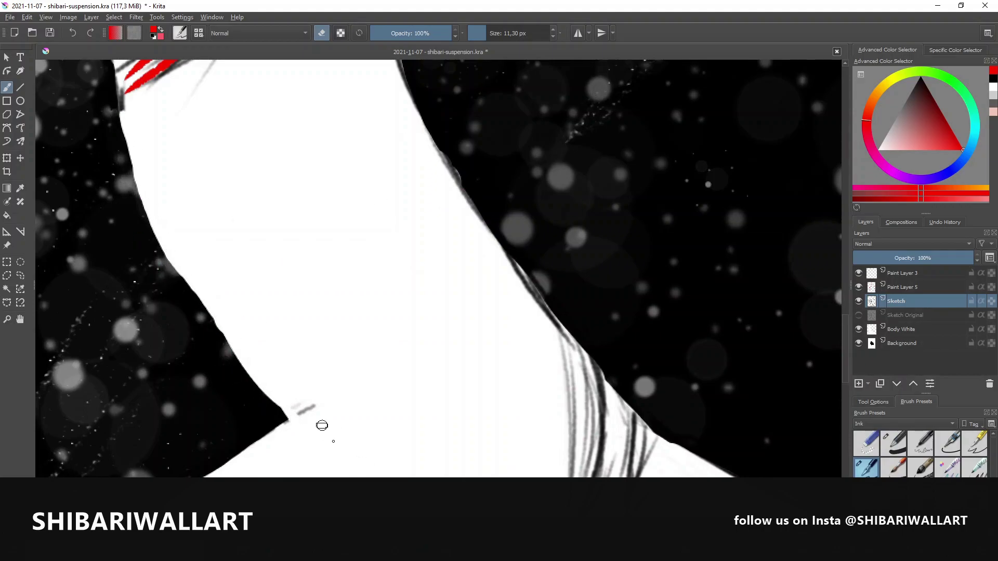
pyautogui.press('e')
pyautogui.hotkey('ctrl', 'z')
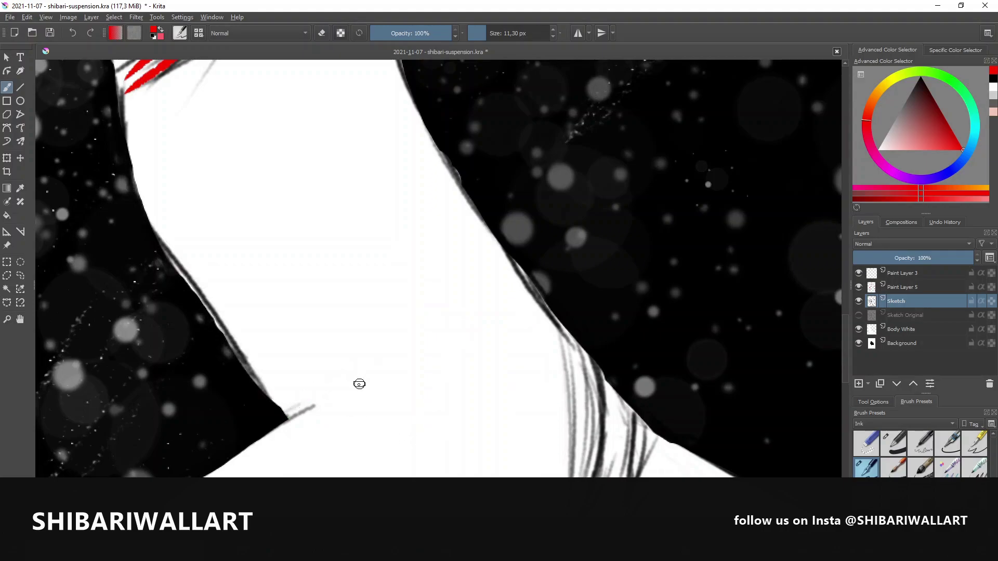
pyautogui.press('e')
pyautogui.moveTo(280, 412)
pyautogui.mouseDown()
pyautogui.moveTo(154, 245)
pyautogui.moveTo(125, 176)
pyautogui.moveTo(114, 95)
pyautogui.mouseUp()
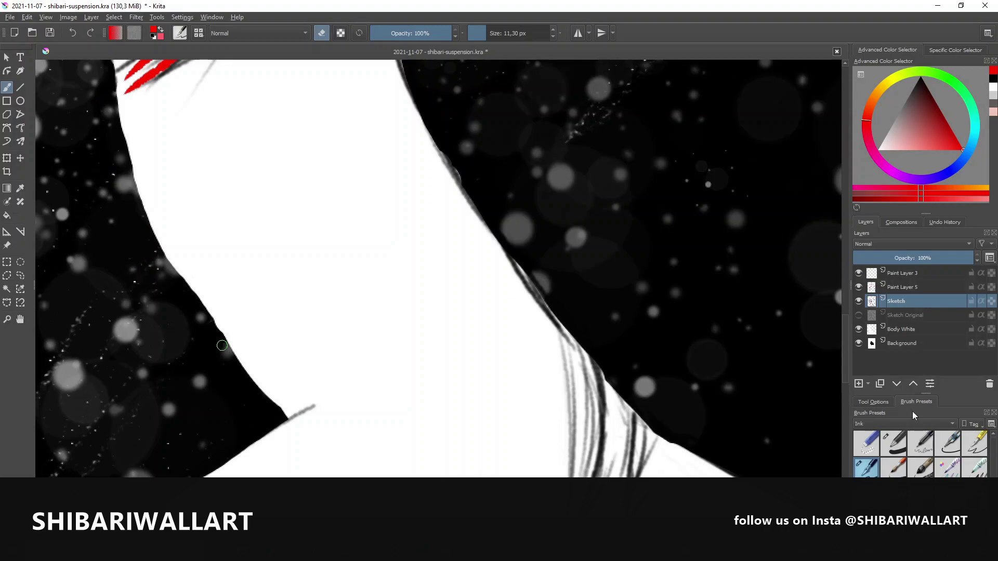
# On Body White, smooth the neck and left body edge with a 12 px white brush
pyautogui.click(902, 329)
pyautogui.press('e')
pyautogui.click(859, 191)
pyautogui.click(905, 424)
pyautogui.click(894, 444)
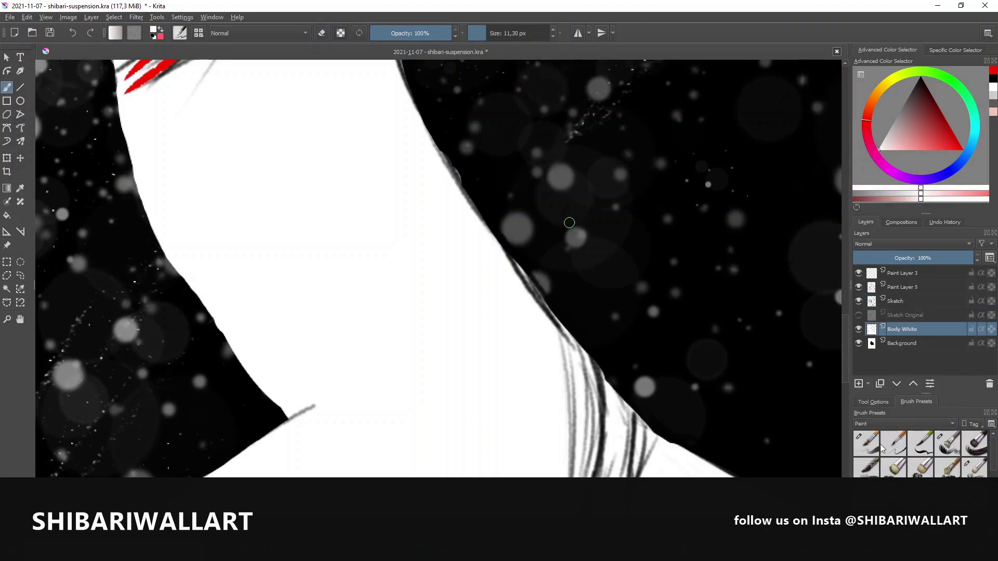
pyautogui.click(481, 33)
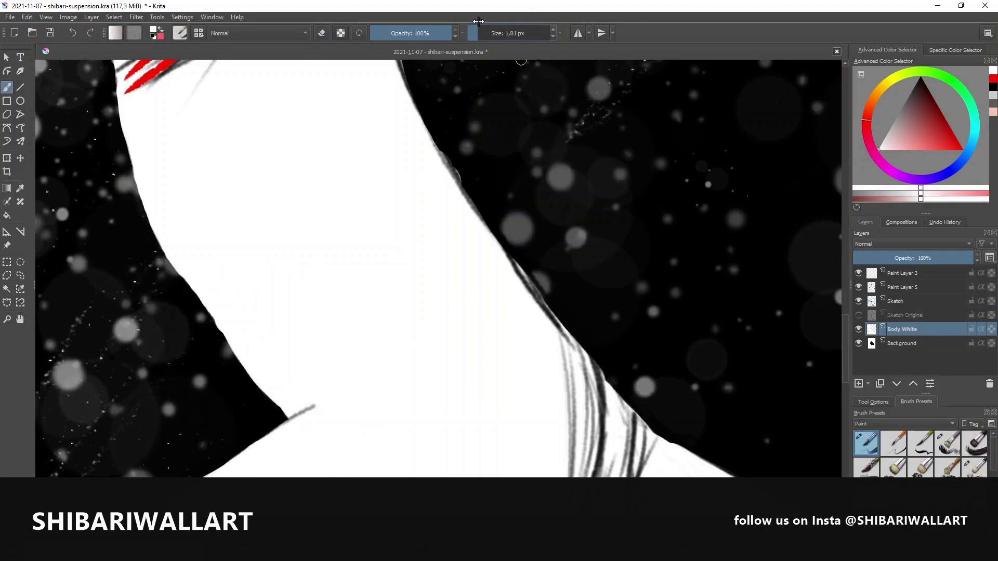
pyautogui.moveTo(286, 413); pyautogui.dragTo(194, 297)
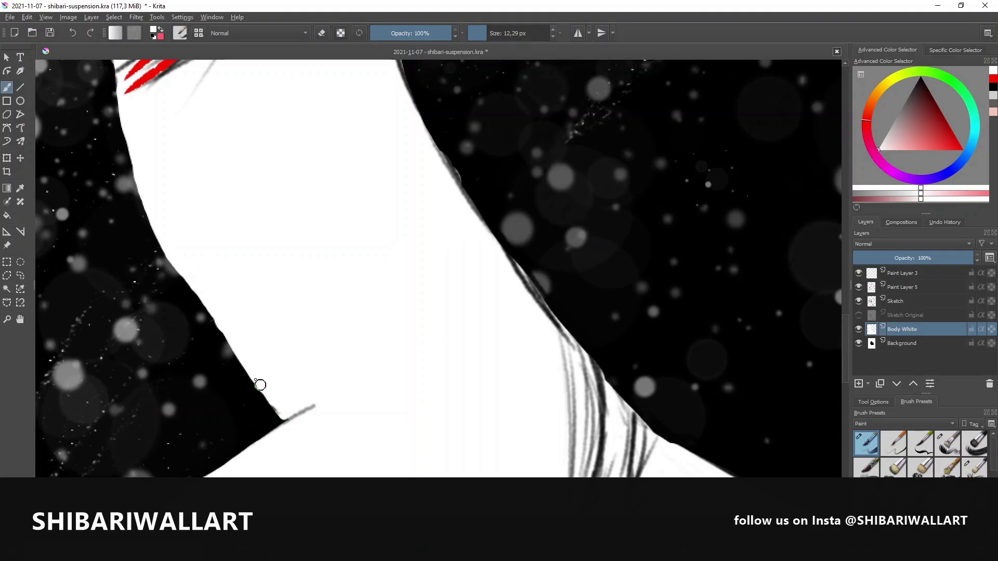
pyautogui.moveTo(260, 385)
pyautogui.mouseDown()
pyautogui.moveTo(167, 258)
pyautogui.moveTo(141, 182)
pyautogui.mouseUp()
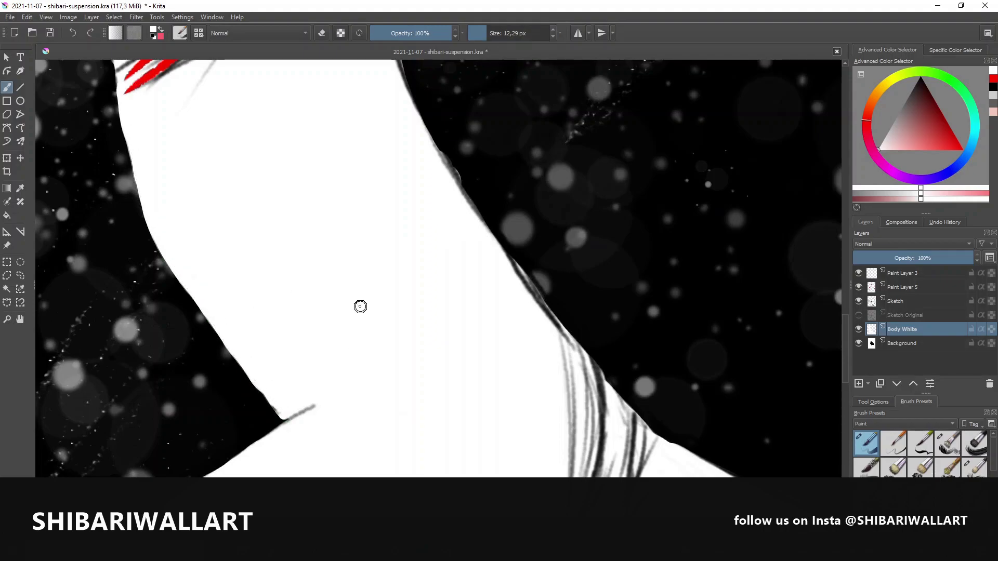
# Erase stray sketch lines along the body's left edge on the Sketch layer
pyautogui.scroll(-2, 360, 307)
pyautogui.scroll(-1, 370, 218)
pyautogui.scroll(-2, 356, 238)
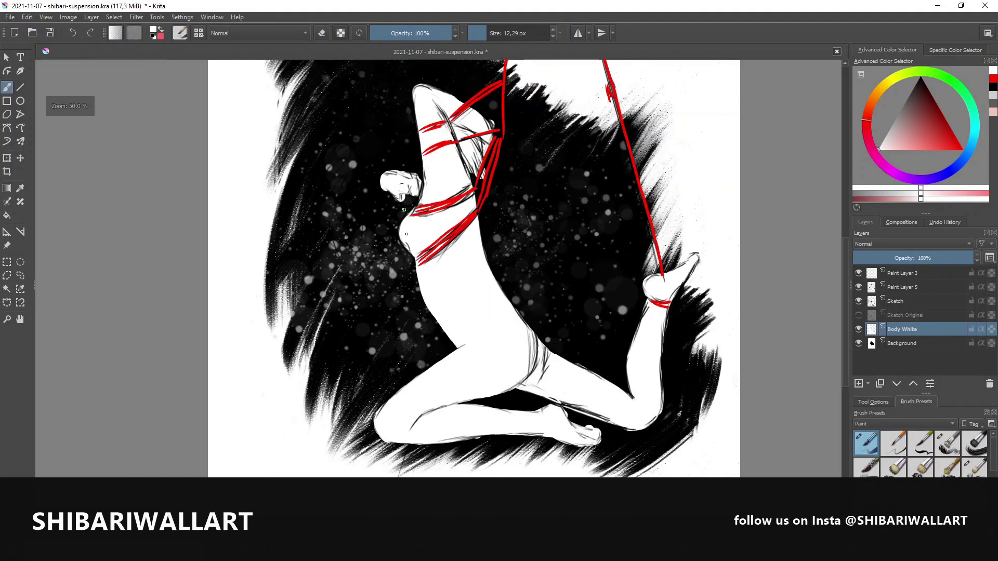
pyautogui.scroll(4, 406, 234)
pyautogui.click(885, 304)
pyautogui.press('e')
pyautogui.moveTo(387, 291); pyautogui.dragTo(341, 214)
pyautogui.moveTo(364, 109)
pyautogui.mouseDown()
pyautogui.moveTo(337, 222)
pyautogui.moveTo(372, 290)
pyautogui.moveTo(384, 272)
pyautogui.moveTo(394, 293)
pyautogui.mouseUp()
# On Body White, sample the body's white and resize the brush from 4 px back to 12 px
pyautogui.click(931, 329)
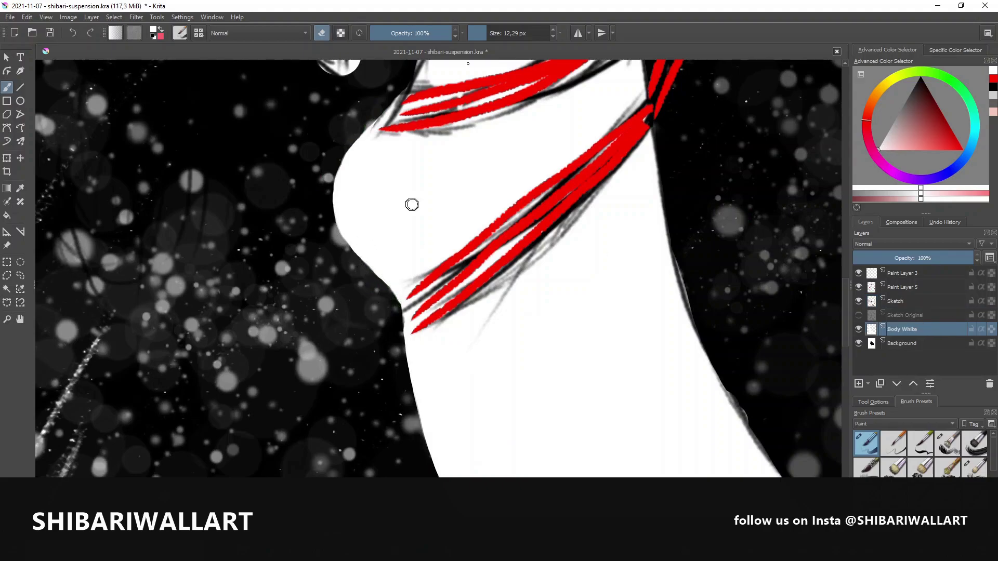
pyautogui.keyDown('shift'); pyautogui.moveTo(412, 204); pyautogui.dragTo(337, 218); pyautogui.keyUp('shift')
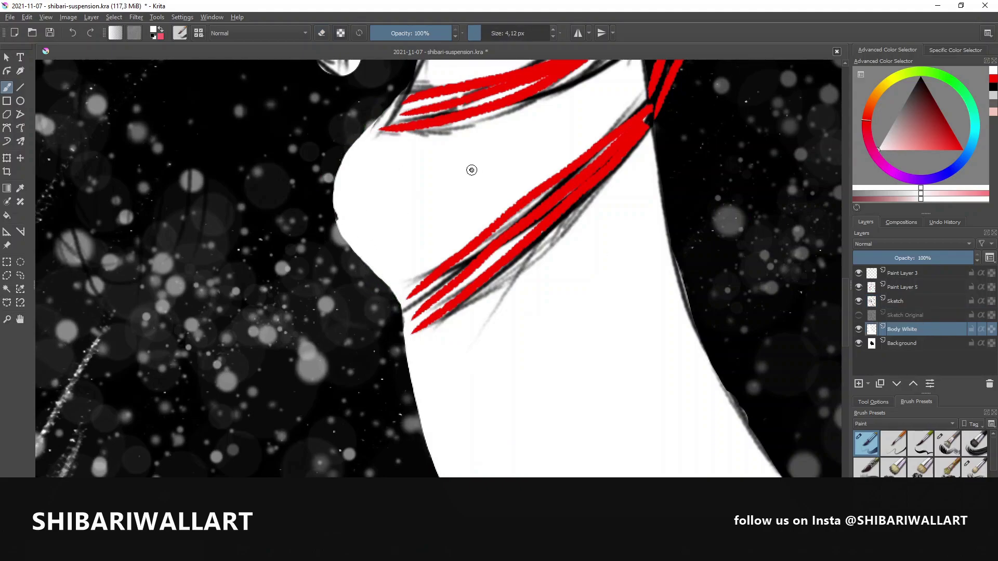
pyautogui.moveTo(345, 178); pyautogui.dragTo(439, 190)
pyautogui.rightClick(414, 217)
pyautogui.click(524, 64)
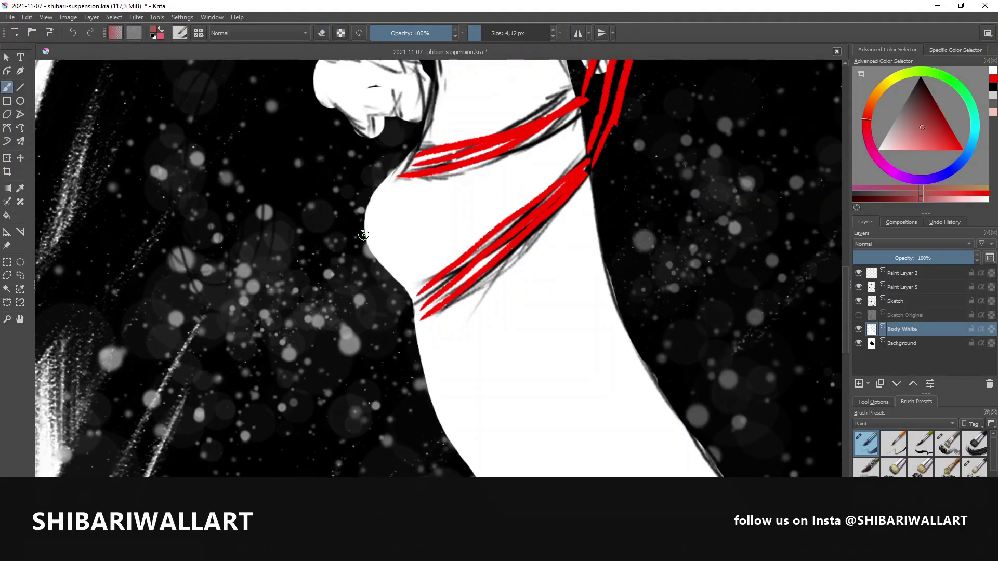
pyautogui.moveTo(365, 232); pyautogui.dragTo(363, 230)
pyautogui.press('x')
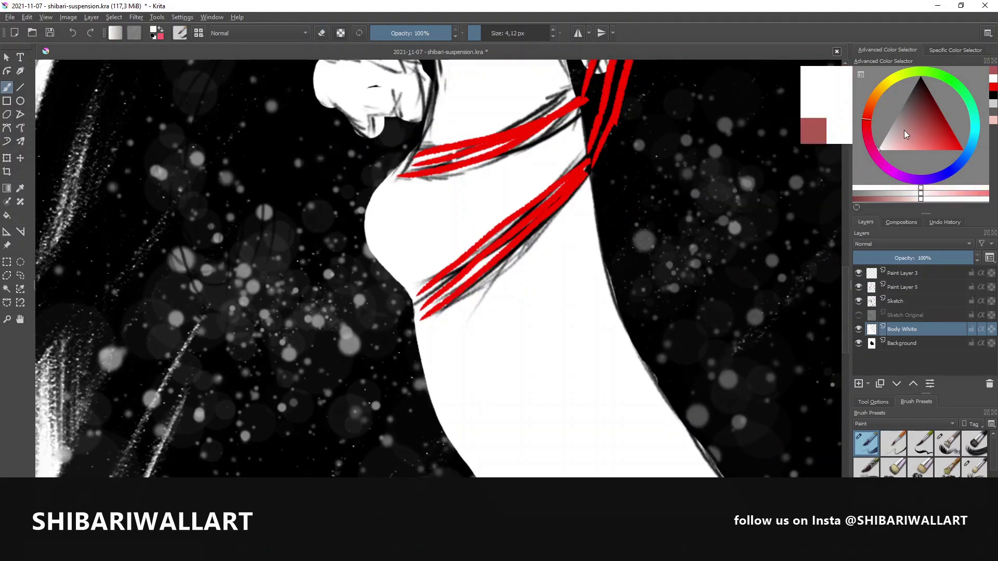
pyautogui.press(']')
pyautogui.press(']')
pyautogui.press(']')
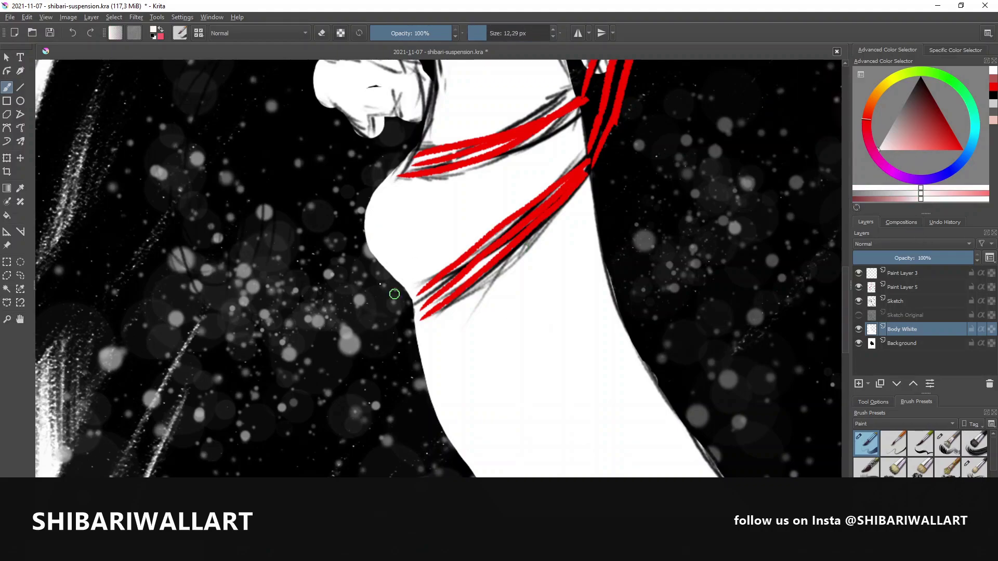
pyautogui.press('e')
pyautogui.press('e')
pyautogui.press('2')
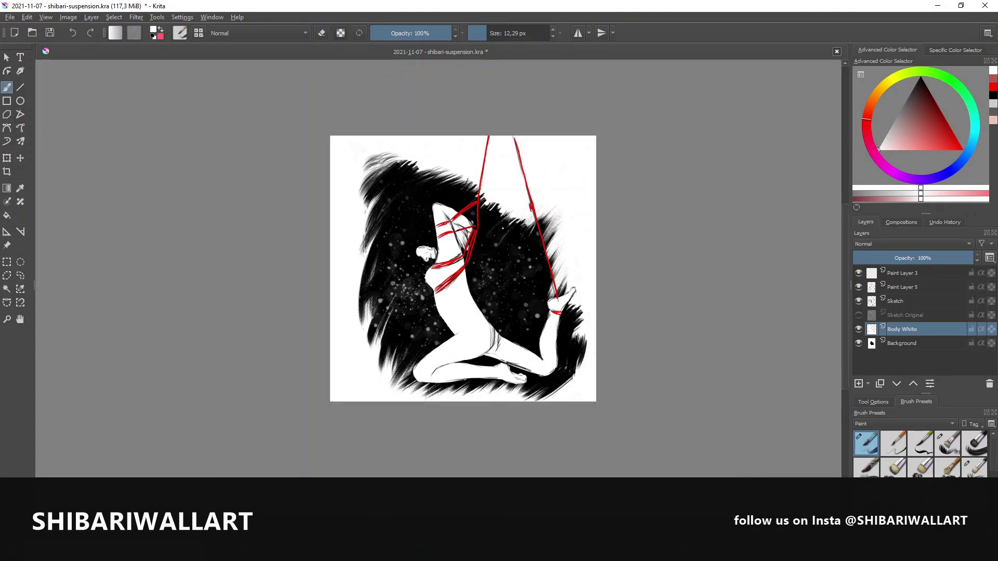
# Erase leftover sketch lines along the upper body edge
pyautogui.scroll(3, 493, 348)
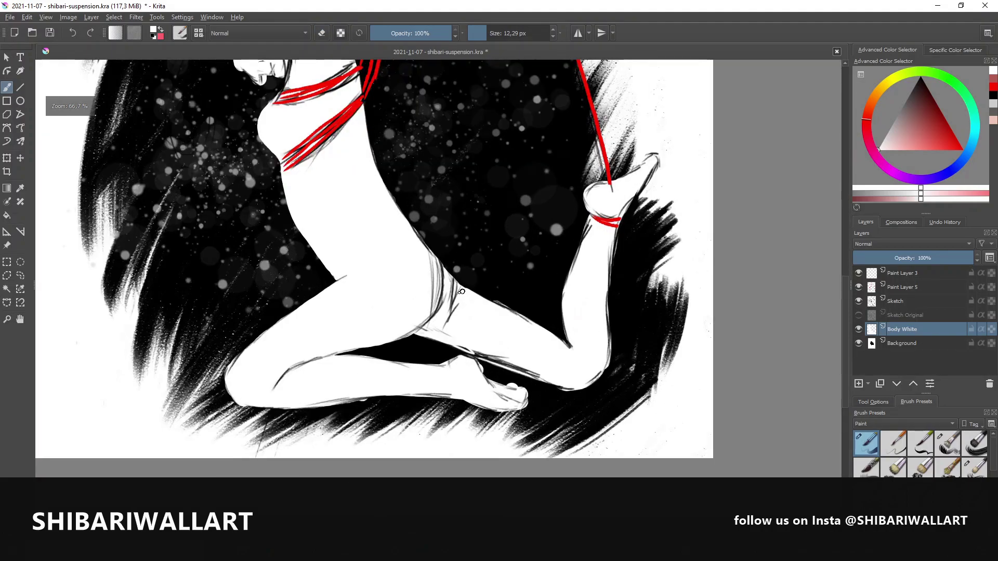
pyautogui.scroll(3, 452, 330)
pyautogui.press('pageup')
pyautogui.press('pageup')
pyautogui.press('e')
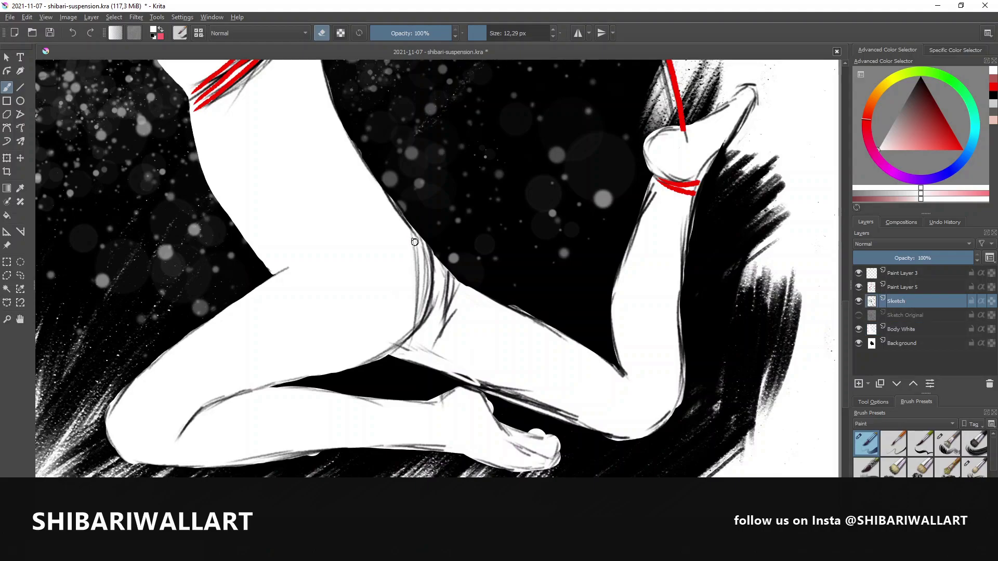
pyautogui.moveTo(415, 242); pyautogui.dragTo(320, 69)
pyautogui.moveTo(348, 148); pyautogui.dragTo(346, 93)
# Erase a small white bump on Body White and save the illustration
pyautogui.press('2')
pyautogui.press('1')
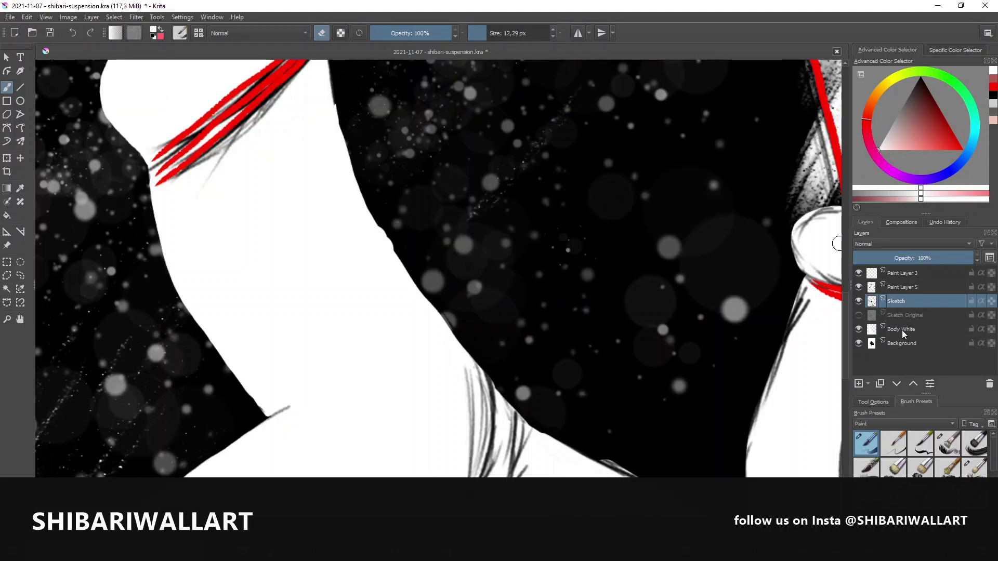
pyautogui.click(902, 331)
pyautogui.moveTo(382, 220); pyautogui.dragTo(455, 332)
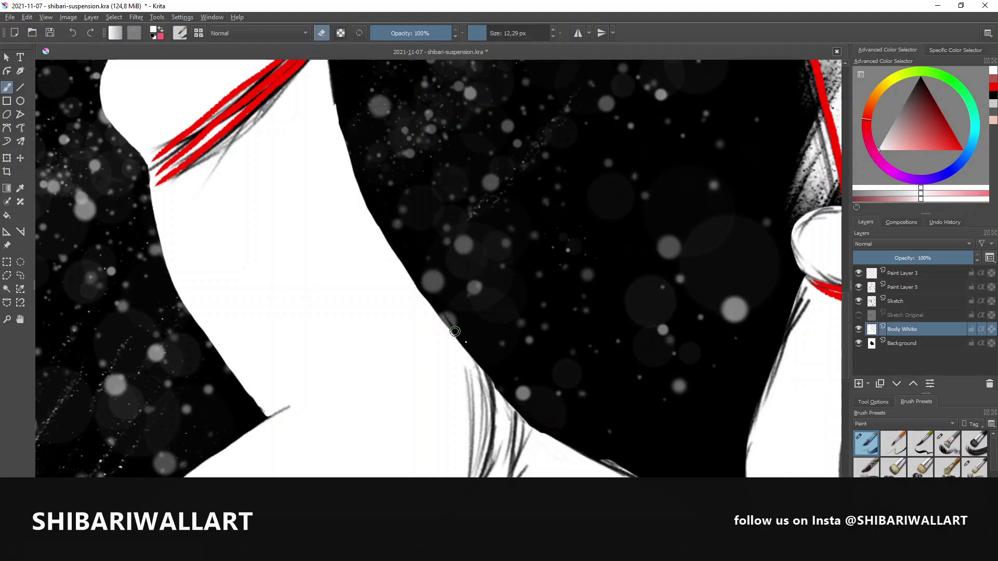
pyautogui.hotkey('ctrl', 's')
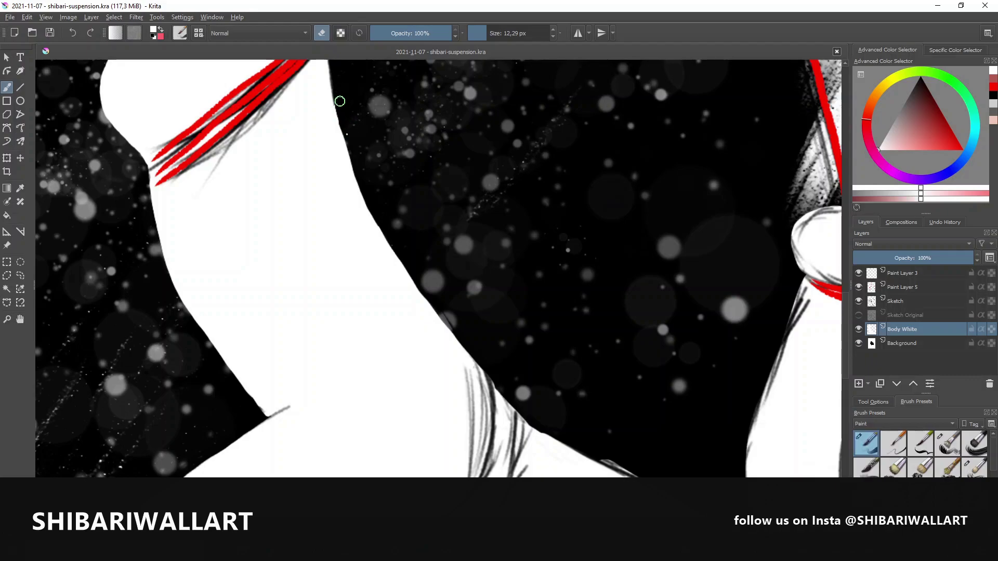
# Erase sketch lines near the bottom and smooth the leg's left edge in white
pyautogui.press('pageup')
pyautogui.moveTo(475, 470); pyautogui.dragTo(481, 374)
pyautogui.scroll(-10, 541, 363)
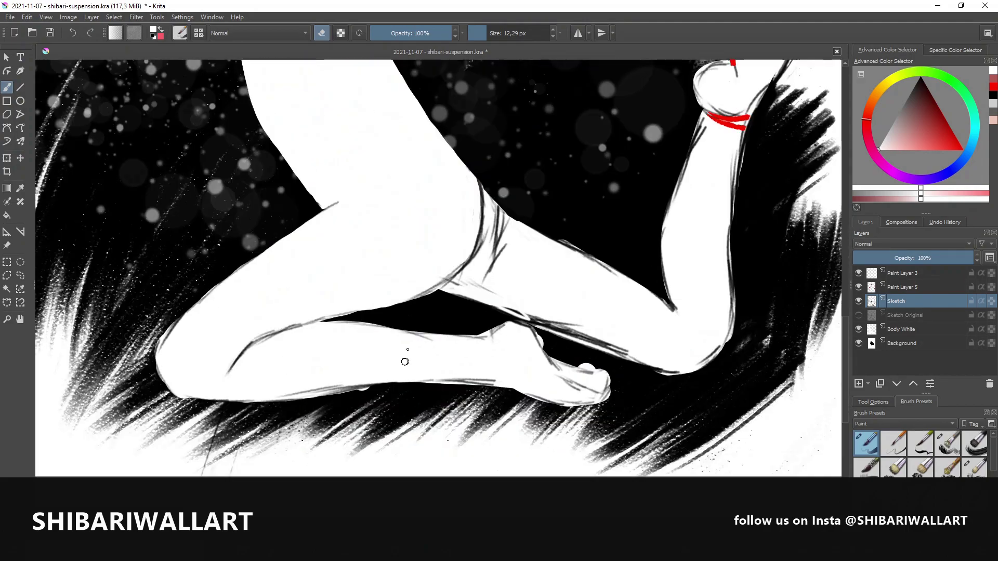
pyautogui.hscroll(-3, 362, 303)
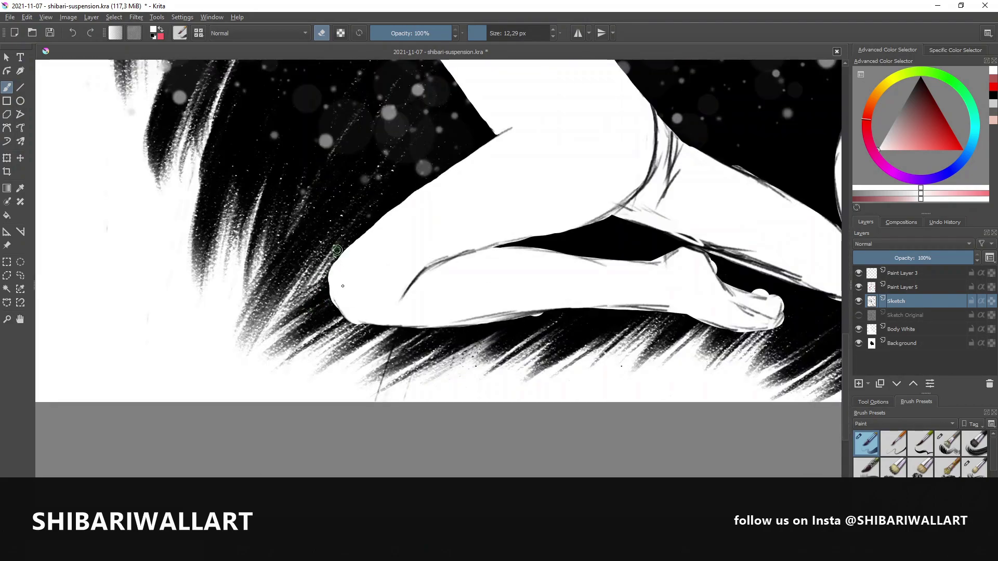
pyautogui.press('pagedown')
pyautogui.press('e')
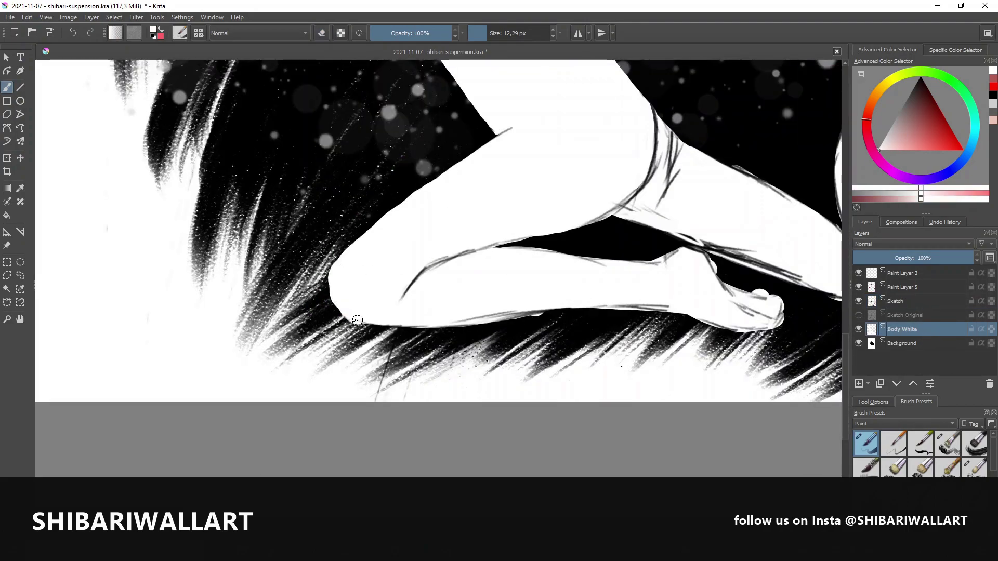
pyautogui.moveTo(339, 308); pyautogui.dragTo(333, 286)
# Return to Body White with erasing on and pick a light grey shading colour
pyautogui.press('pageup')
pyautogui.press('pagedown')
pyautogui.press('e')
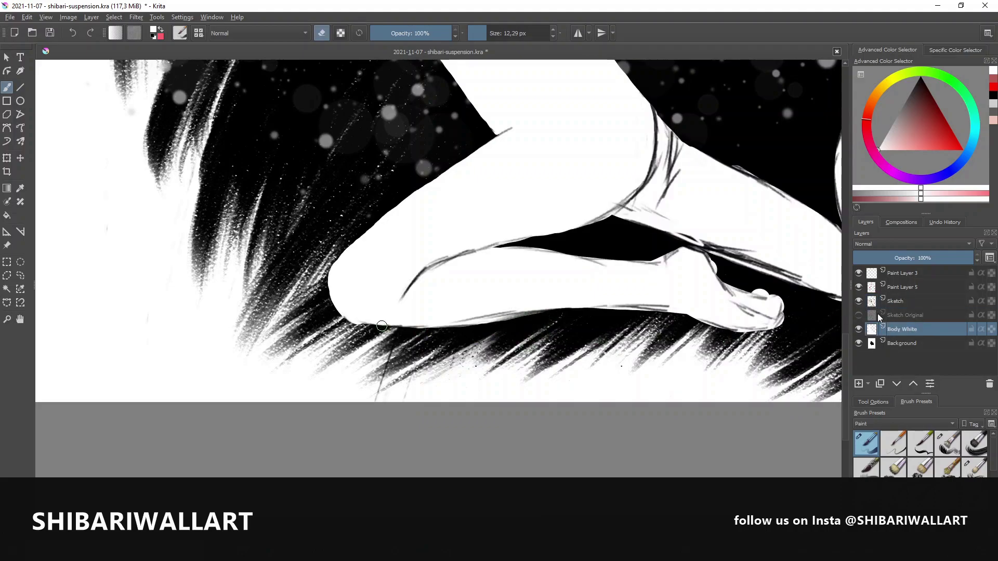
pyautogui.click(888, 132)
# Test soft brush presets with grey strokes on the thigh, undoing each attempt
pyautogui.press('Insert')
pyautogui.click(877, 465)
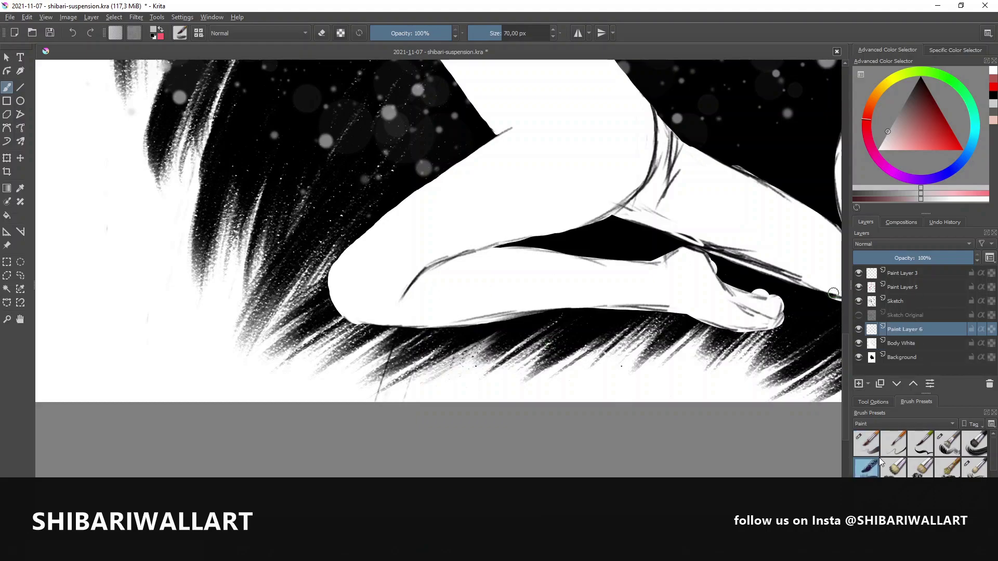
pyautogui.click(866, 444)
pyautogui.moveTo(408, 300); pyautogui.dragTo(517, 253)
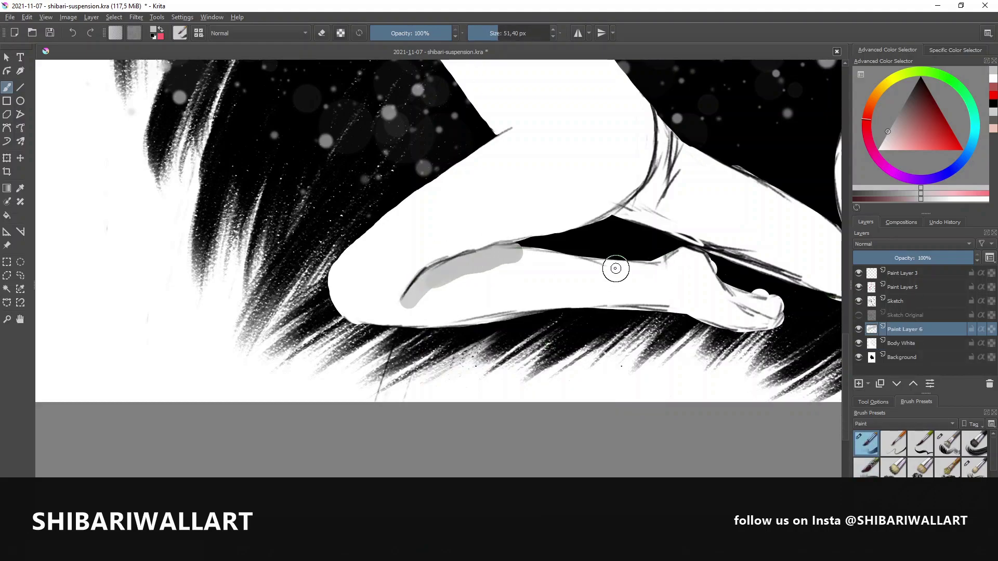
pyautogui.hotkey('ctrl', 'z')
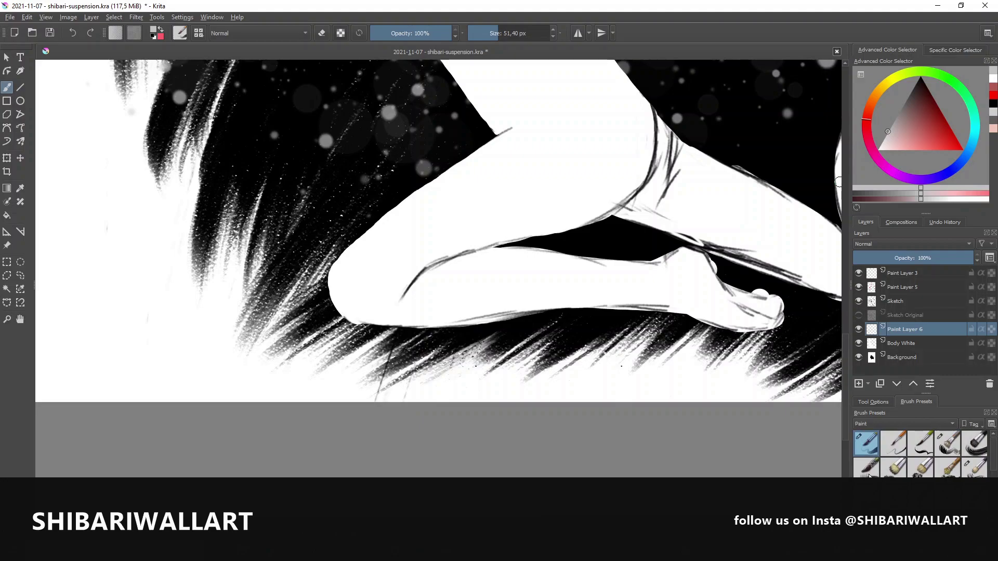
pyautogui.click(866, 468)
pyautogui.moveTo(410, 298); pyautogui.dragTo(567, 255)
pyautogui.hotkey('ctrl', 'z')
pyautogui.hotkey('ctrl', 'z')
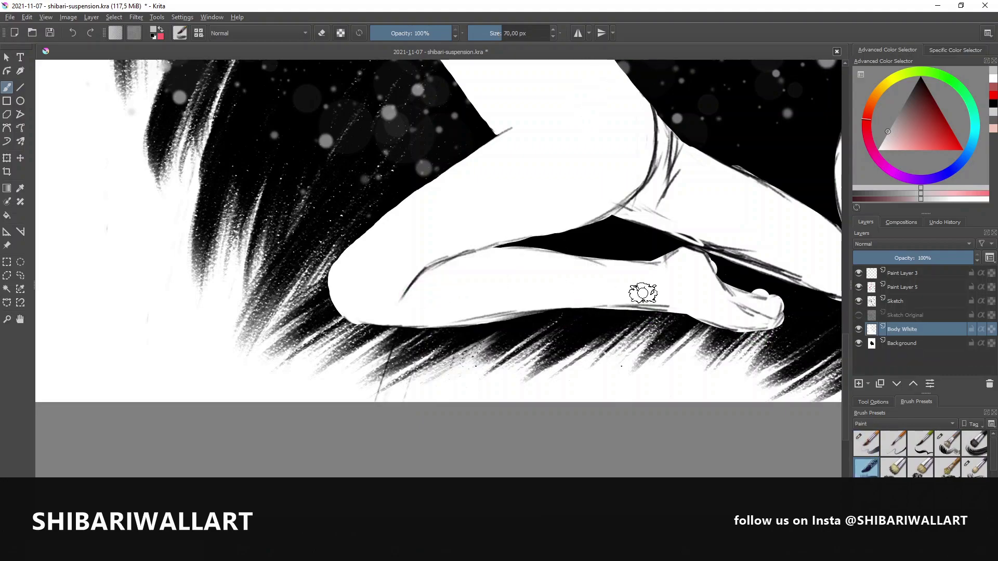
# Add a new paint layer and shade the lower thigh and lower leg in grey
pyautogui.click(859, 384)
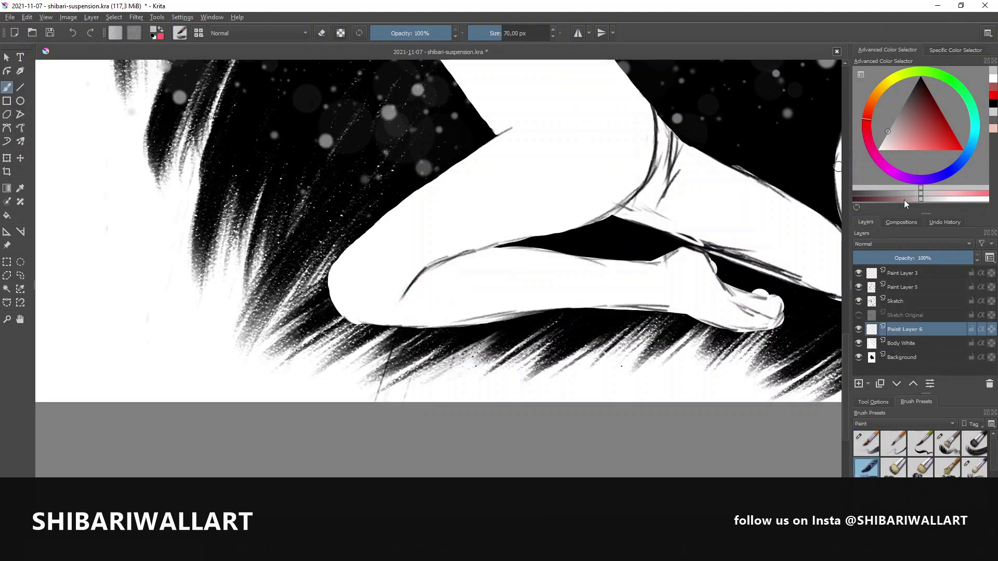
pyautogui.moveTo(403, 301); pyautogui.dragTo(598, 271)
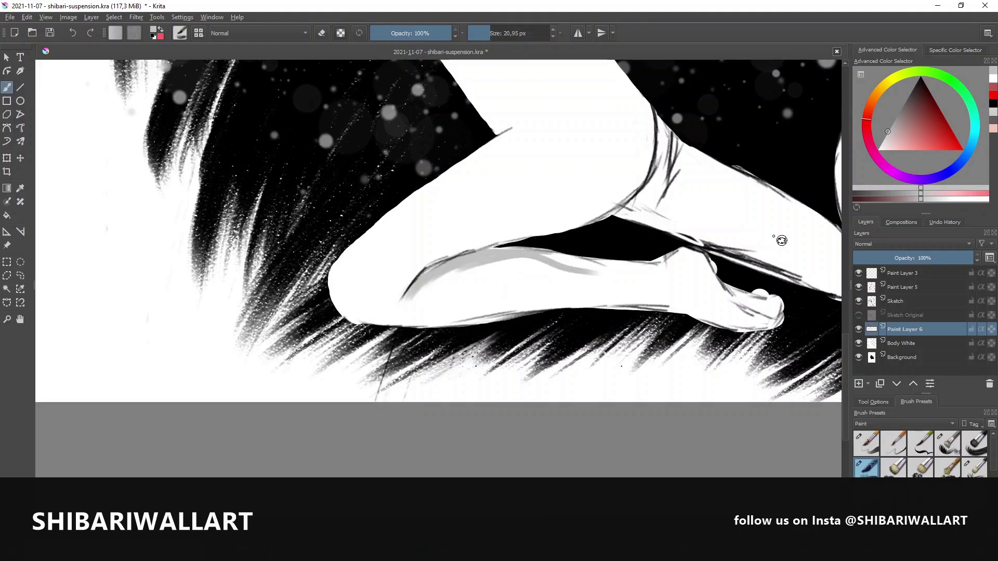
pyautogui.moveTo(445, 301); pyautogui.dragTo(751, 216)
pyautogui.scroll(-5, 751, 217)
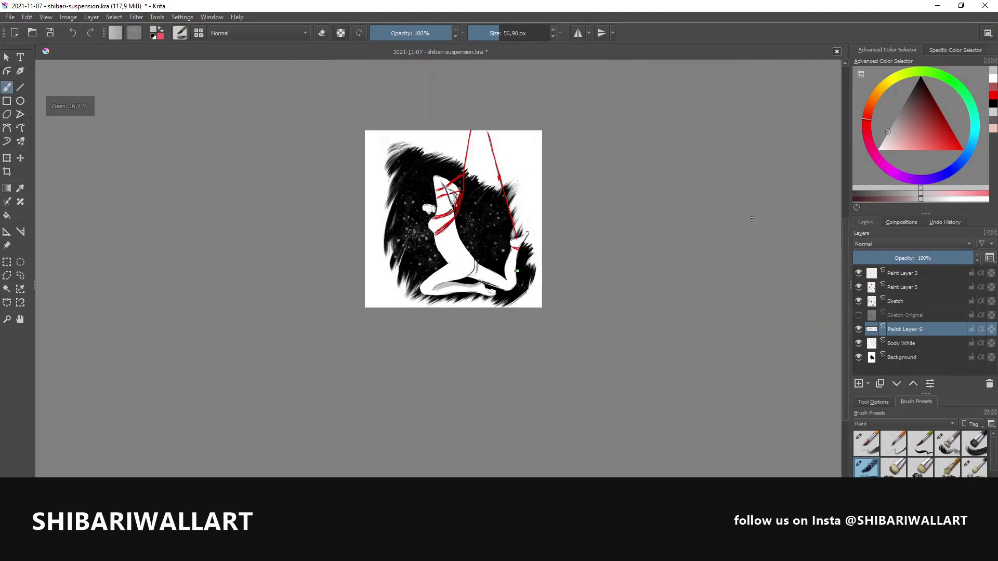
pyautogui.scroll(3, 464, 237)
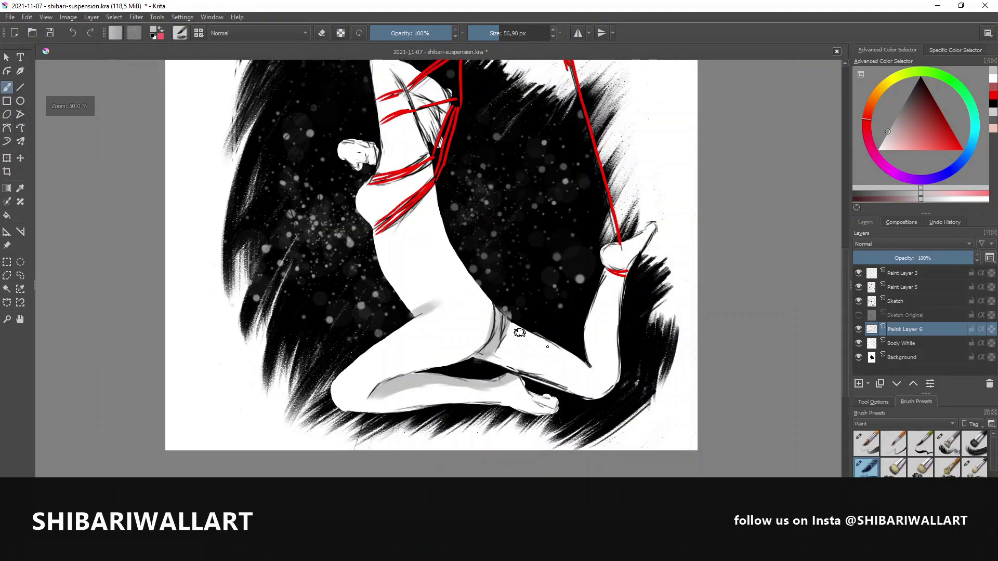
# Shade the knee fold, thigh top edge and calf edge in soft grey
pyautogui.press('e')
pyautogui.scroll(-1, 525, 325)
pyautogui.scroll(4, 470, 336)
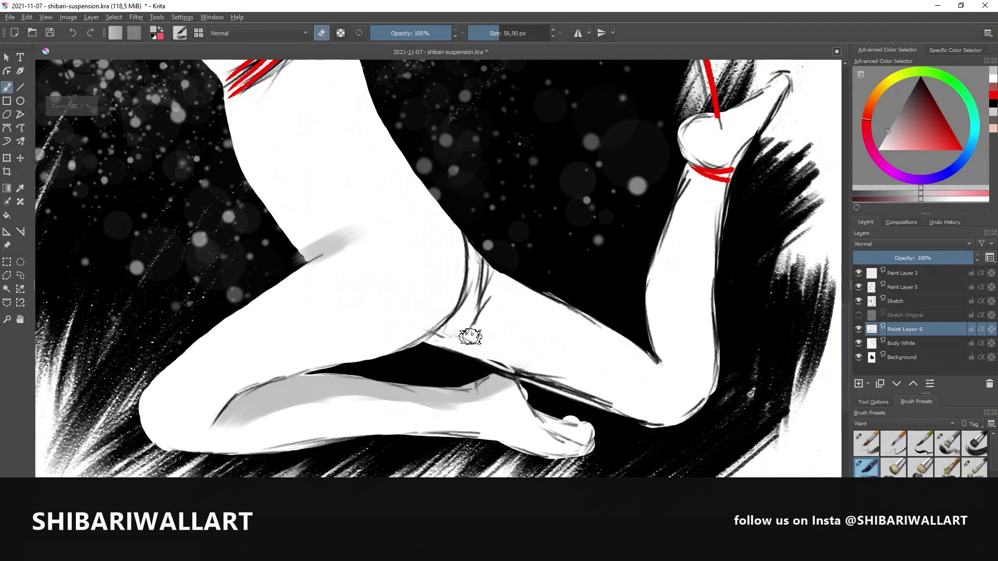
pyautogui.scroll(1, 470, 337)
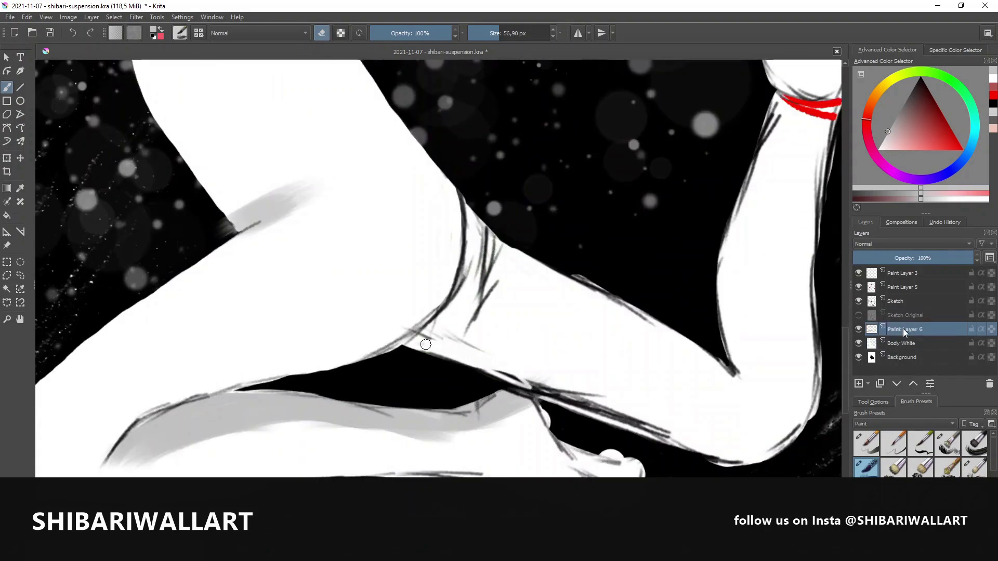
pyautogui.press('e')
pyautogui.moveTo(416, 349); pyautogui.dragTo(484, 234)
pyautogui.moveTo(508, 285); pyautogui.dragTo(440, 354)
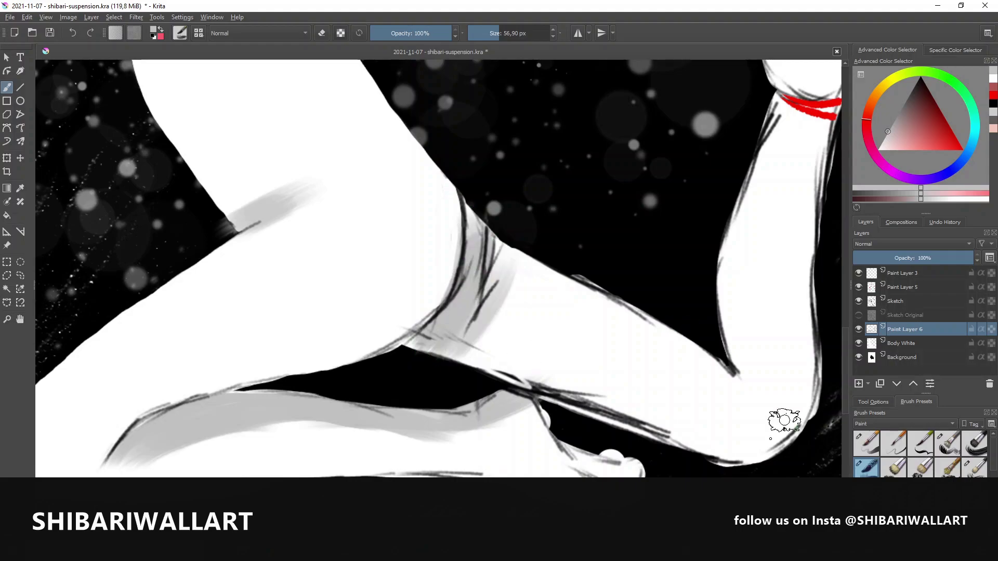
pyautogui.moveTo(478, 239)
pyautogui.mouseDown()
pyautogui.moveTo(747, 379)
pyautogui.moveTo(744, 233)
pyautogui.mouseUp()
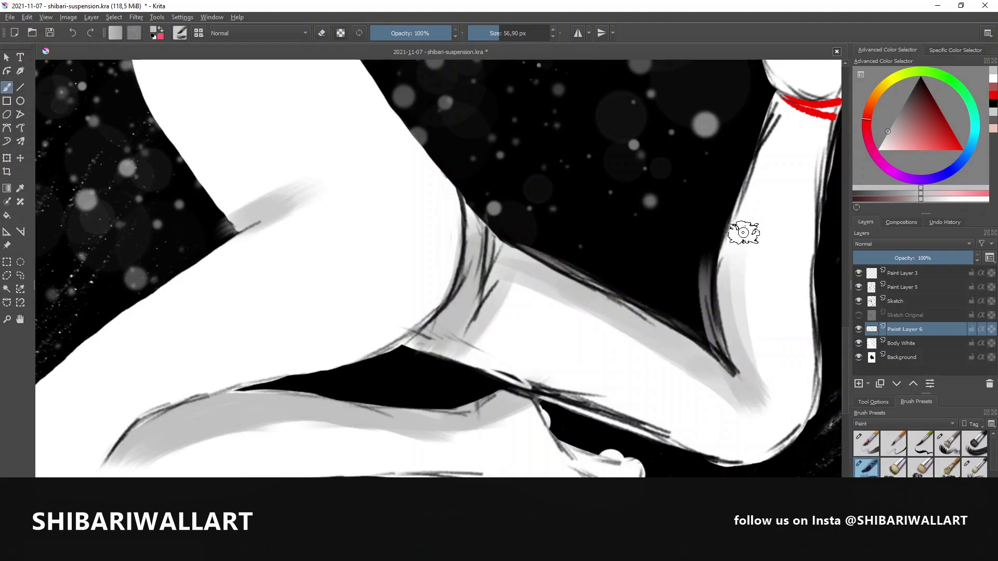
pyautogui.keyDown('ctrl'); pyautogui.click(930, 343); pyautogui.keyUp('ctrl')
# Group Paint Layer 6 with Body White and clip the shading to the body
pyautogui.hotkey('ctrl', 'g')
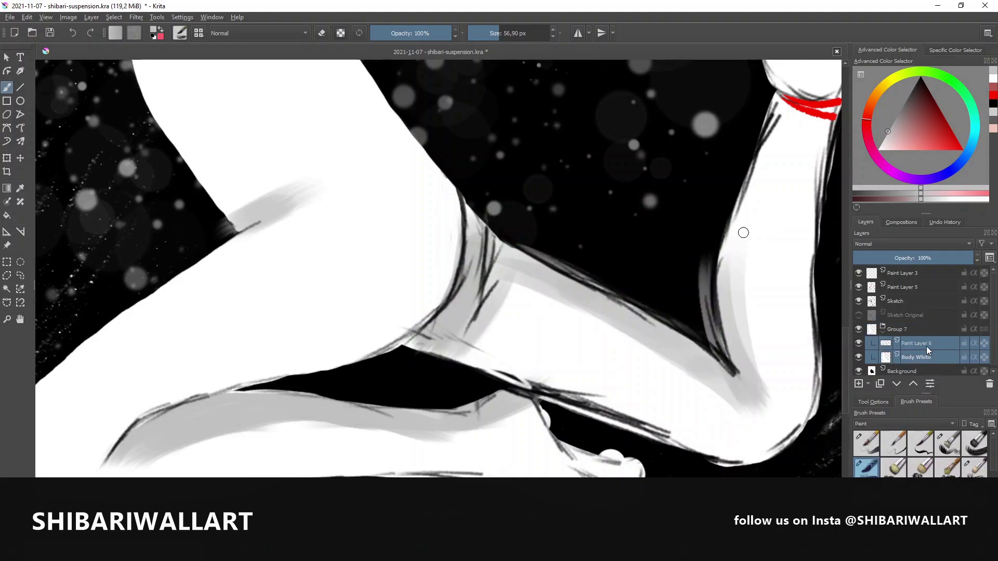
pyautogui.click(926, 345)
pyautogui.click(974, 343)
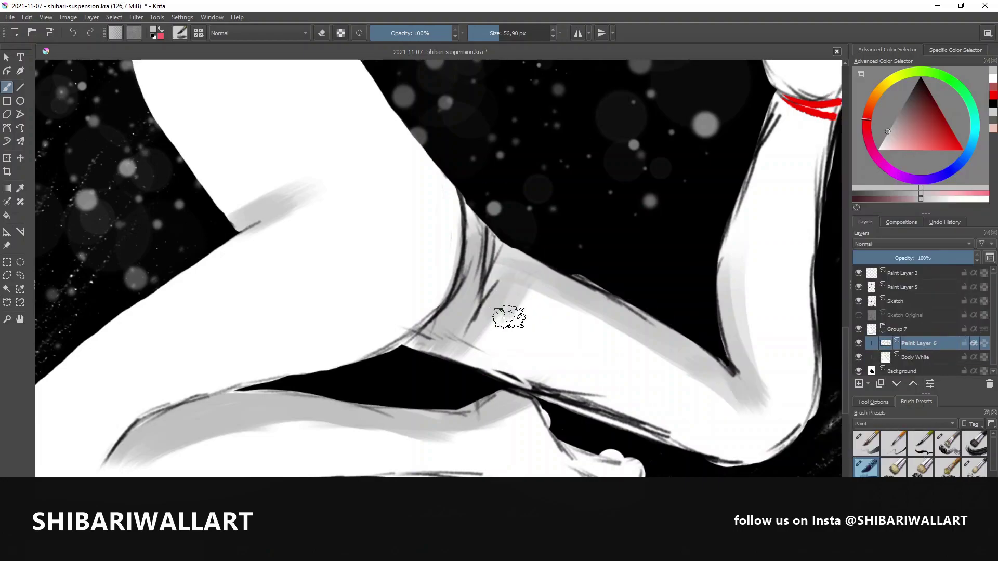
# Darken the shading along the arm edges and lighten the torso with broad soft strokes
pyautogui.moveTo(742, 327); pyautogui.dragTo(764, 89)
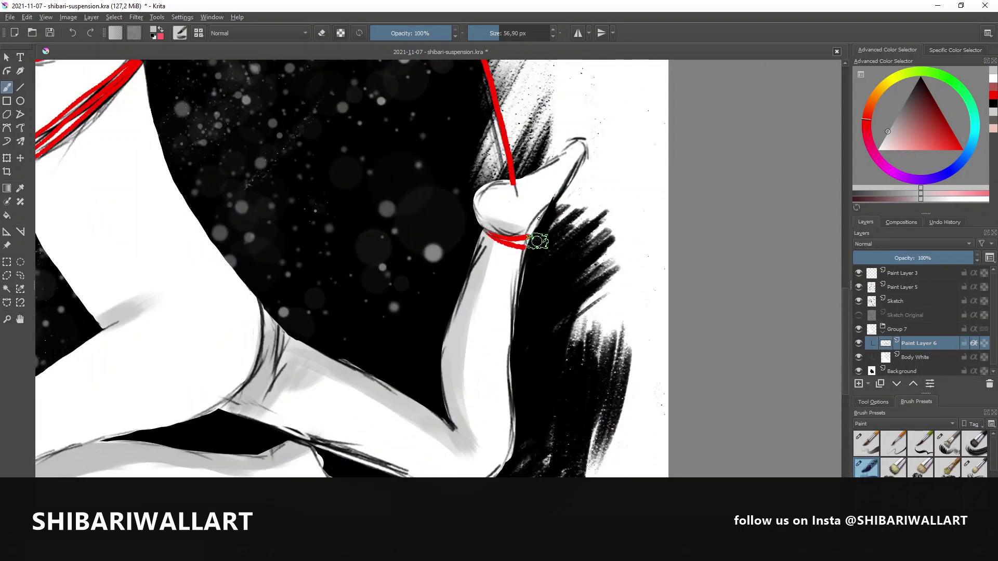
pyautogui.scroll(-3, 474, 367)
pyautogui.scroll(2, 372, 338)
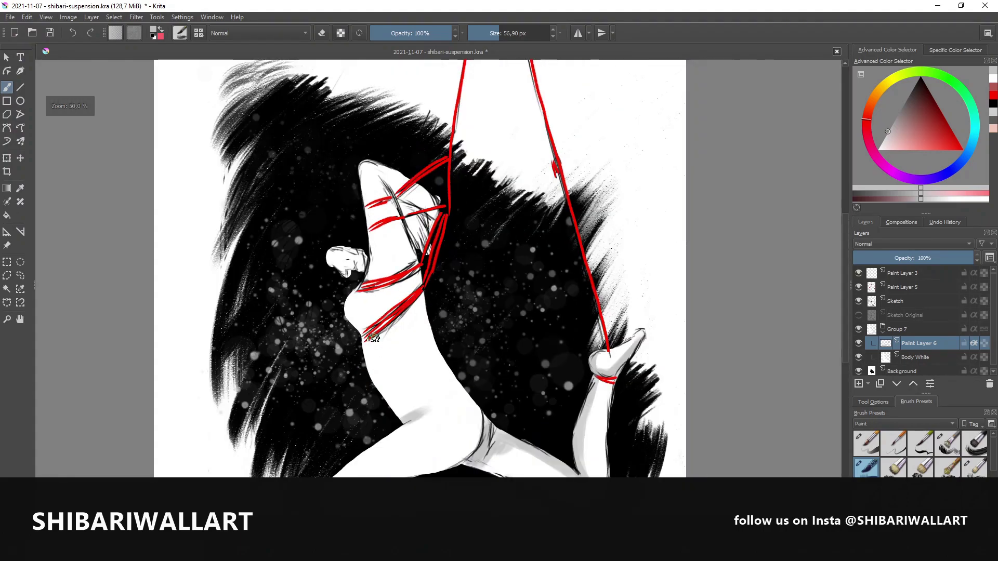
pyautogui.moveTo(364, 291)
pyautogui.mouseDown()
pyautogui.moveTo(421, 273)
pyautogui.moveTo(401, 197)
pyautogui.mouseUp()
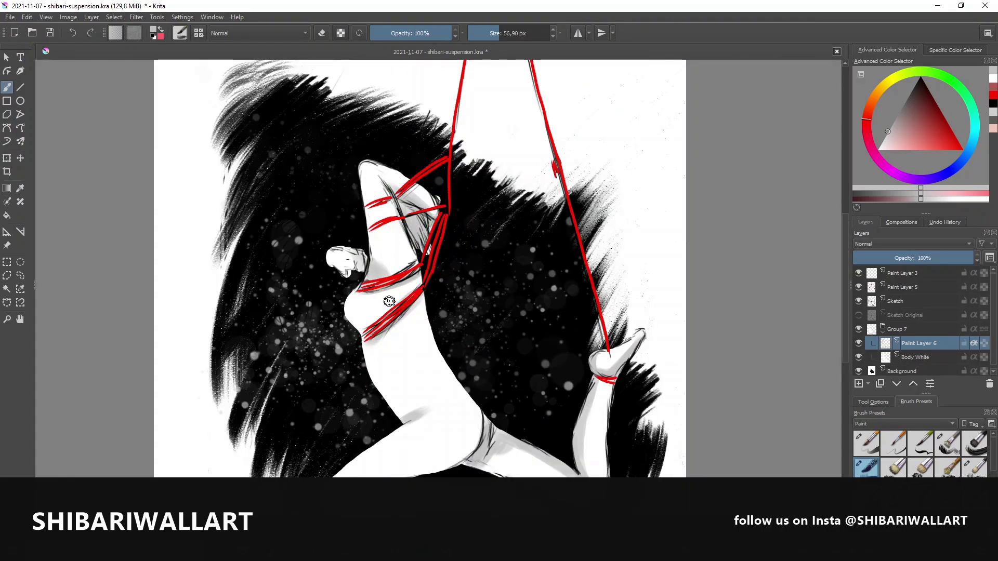
pyautogui.scroll(-2, 649, 299)
pyautogui.scroll(1, 349, 283)
pyautogui.scroll(3, 364, 260)
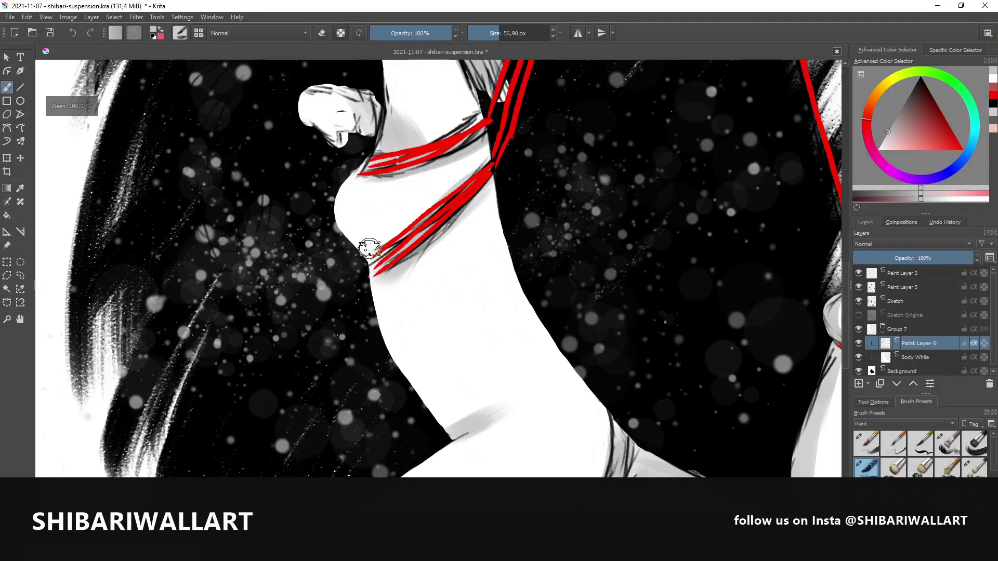
pyautogui.scroll(-5, 411, 263)
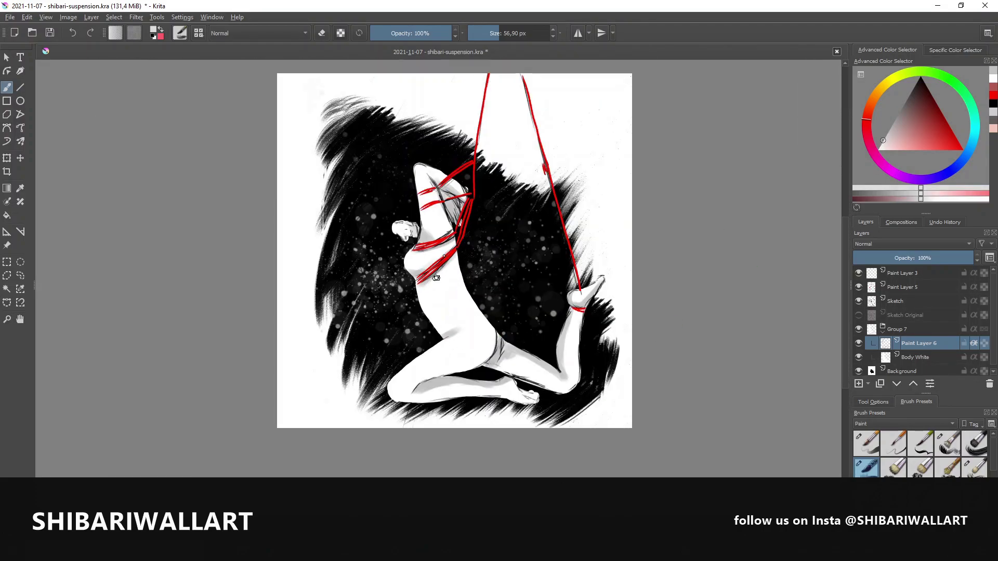
pyautogui.moveTo(434, 275)
pyautogui.mouseDown()
pyautogui.moveTo(444, 307)
pyautogui.moveTo(557, 434)
pyautogui.moveTo(504, 407)
pyautogui.mouseUp()
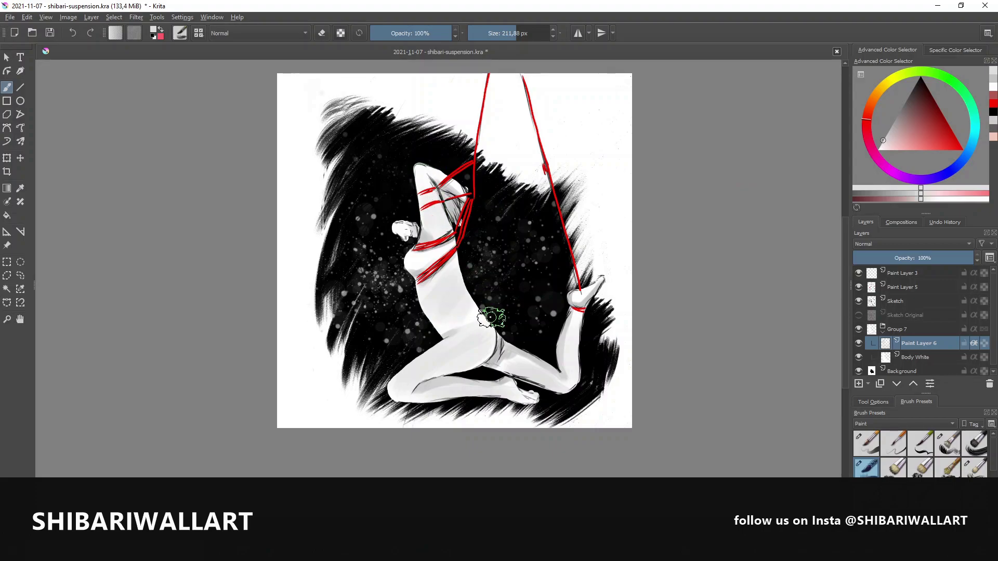
# At 100% zoom, clear the selection and erase sketch lines along the arm's left edge
pyautogui.scroll(-2, 688, 250)
pyautogui.scroll(2, 346, 304)
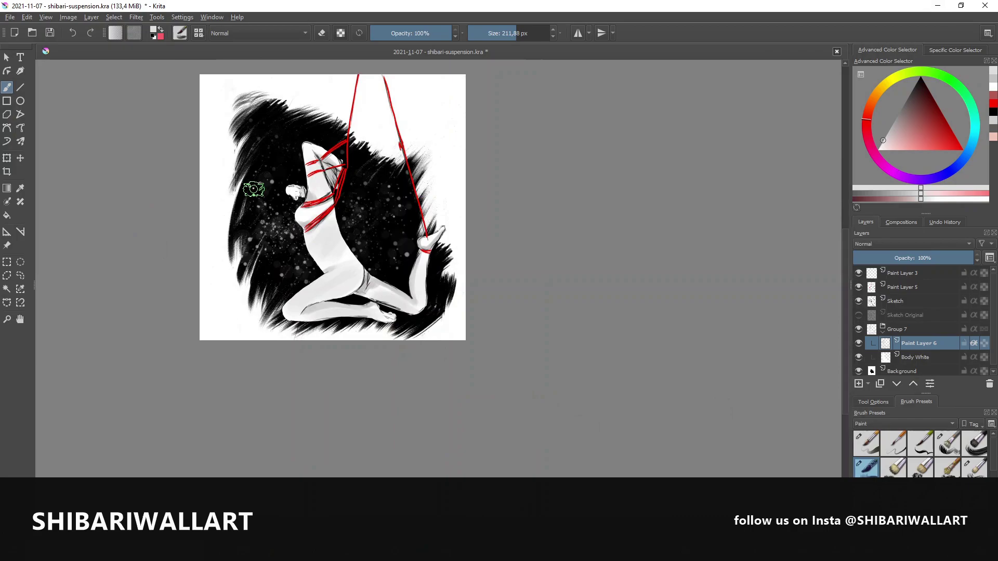
pyautogui.press('1')
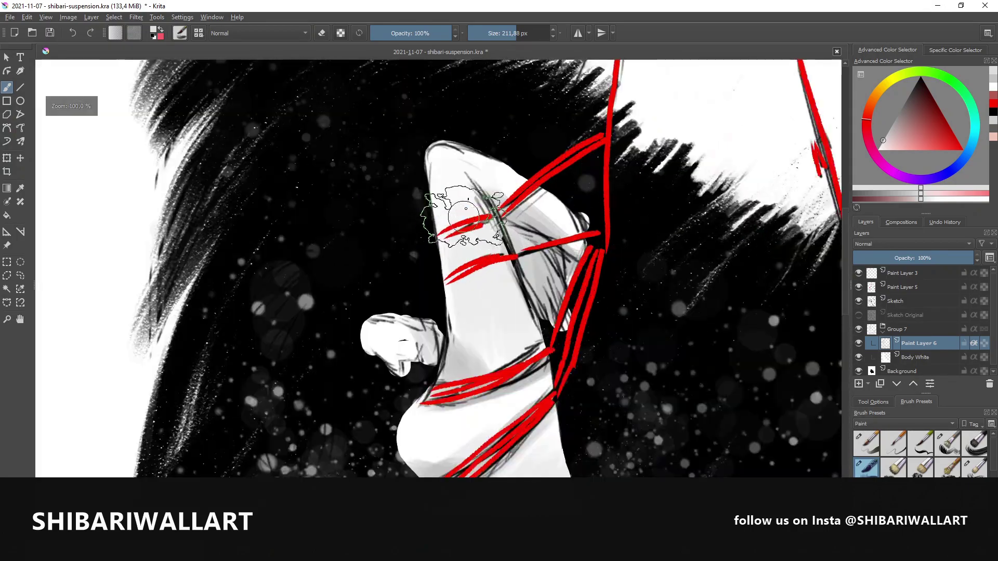
pyautogui.scroll(-5, 546, 279)
pyautogui.scroll(5, 606, 252)
pyautogui.scroll(-5, 517, 290)
pyautogui.scroll(5, 638, 314)
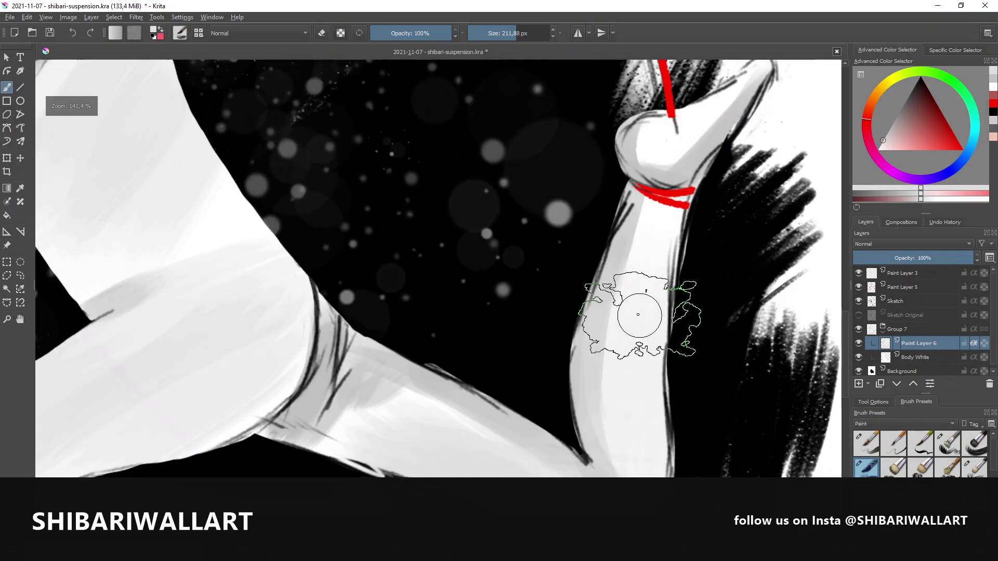
pyautogui.scroll(2, 638, 314)
pyautogui.hotkey('ctrl', 'shift', 'a')
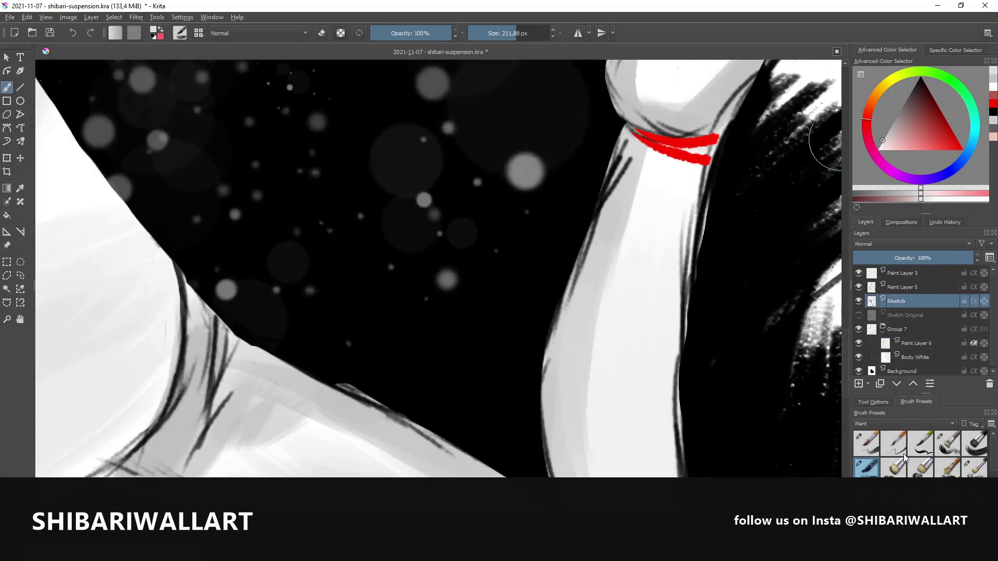
pyautogui.click(866, 443)
pyautogui.moveTo(561, 359)
pyautogui.mouseDown()
pyautogui.moveTo(597, 223)
pyautogui.moveTo(547, 408)
pyautogui.mouseUp()
# Erase sketch lines along the legs and thigh crease, painting near-white over the leg's edge
pyautogui.scroll(-2, 580, 311)
pyautogui.scroll(2, 446, 335)
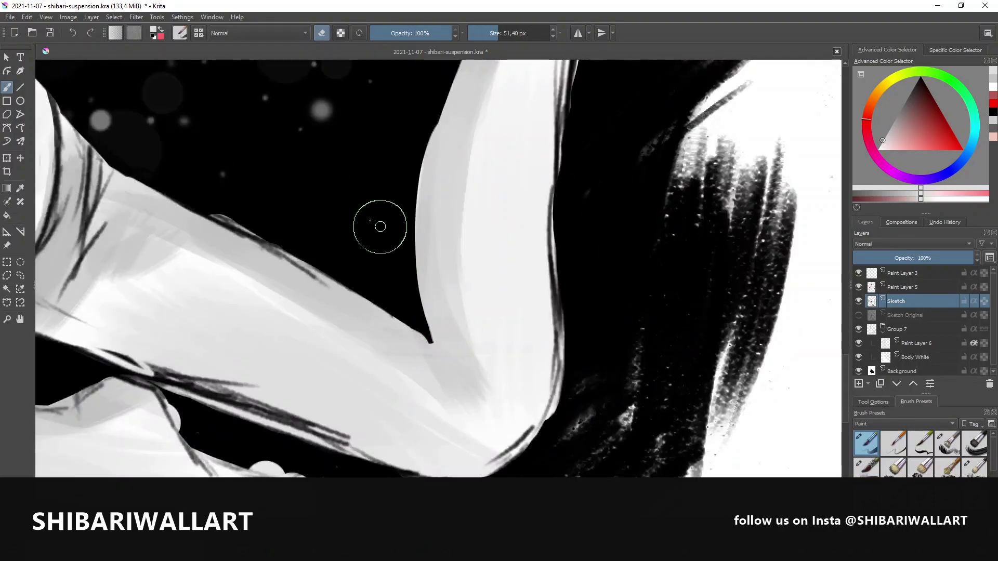
pyautogui.scroll(-2, 314, 279)
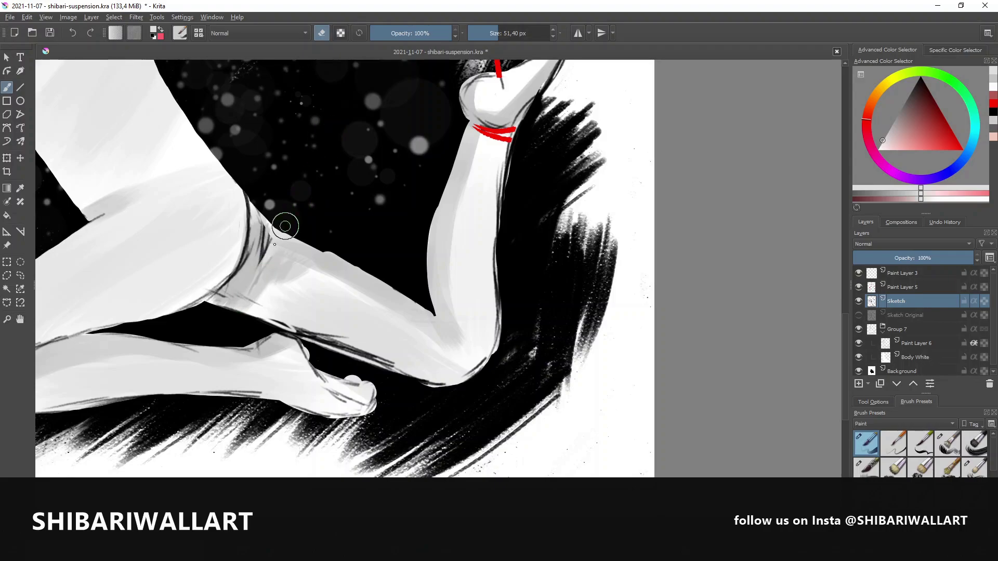
pyautogui.moveTo(270, 312); pyautogui.dragTo(397, 359)
pyautogui.click(915, 357)
pyautogui.click(879, 148)
pyautogui.press('e')
pyautogui.moveTo(274, 316); pyautogui.dragTo(244, 324)
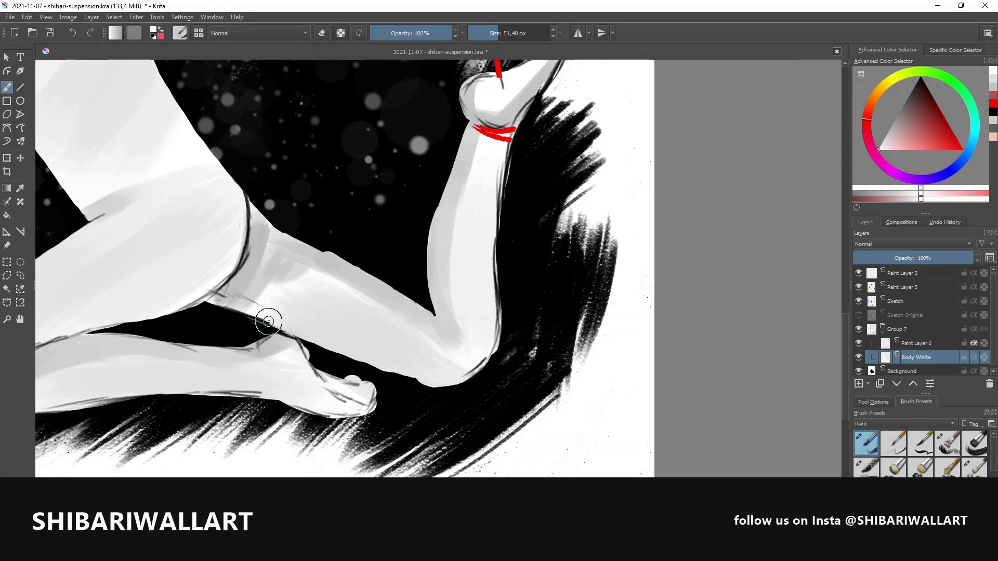
pyautogui.press('e')
pyautogui.press('e')
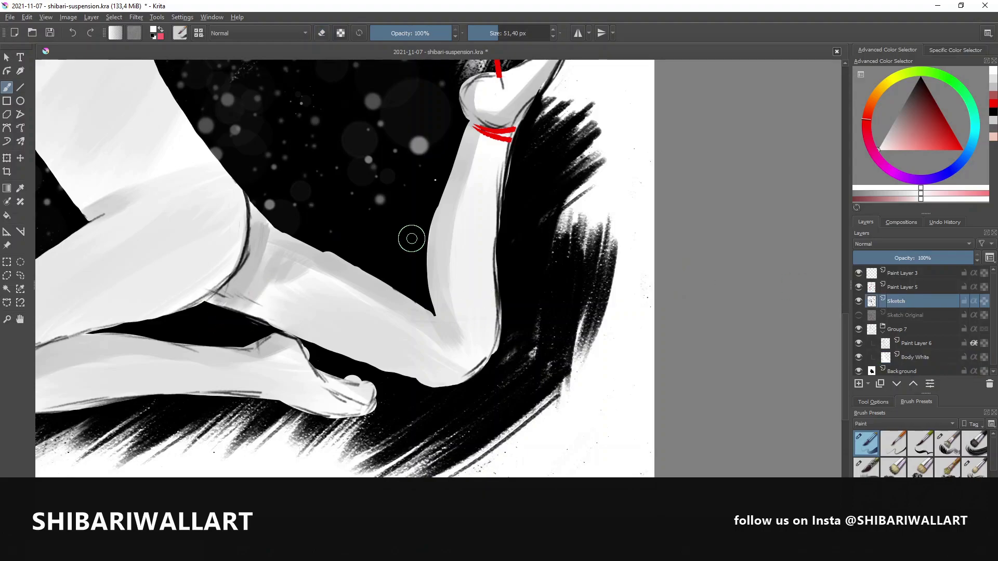
pyautogui.press('e')
pyautogui.moveTo(218, 307); pyautogui.dragTo(263, 318)
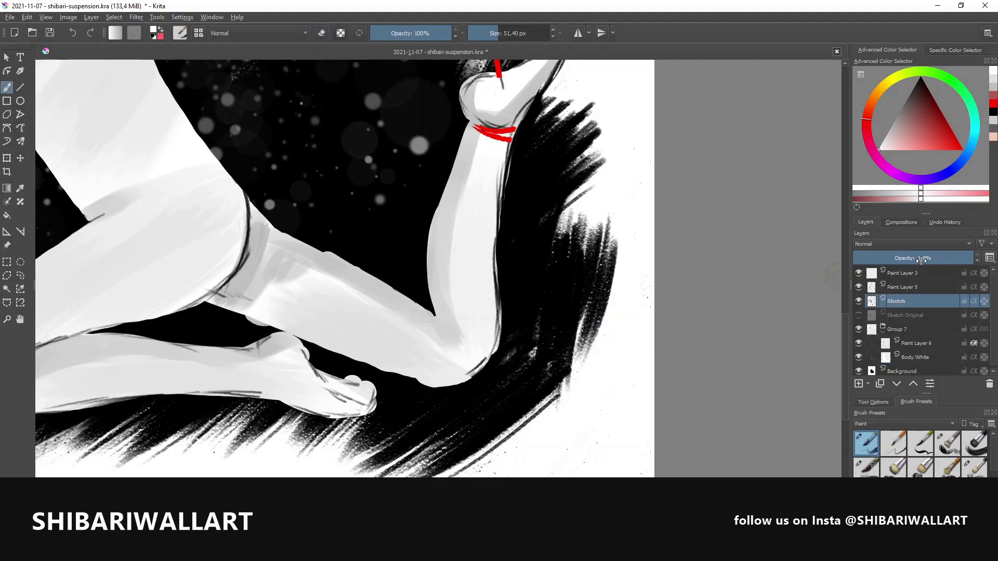
pyautogui.press('e')
pyautogui.press('e')
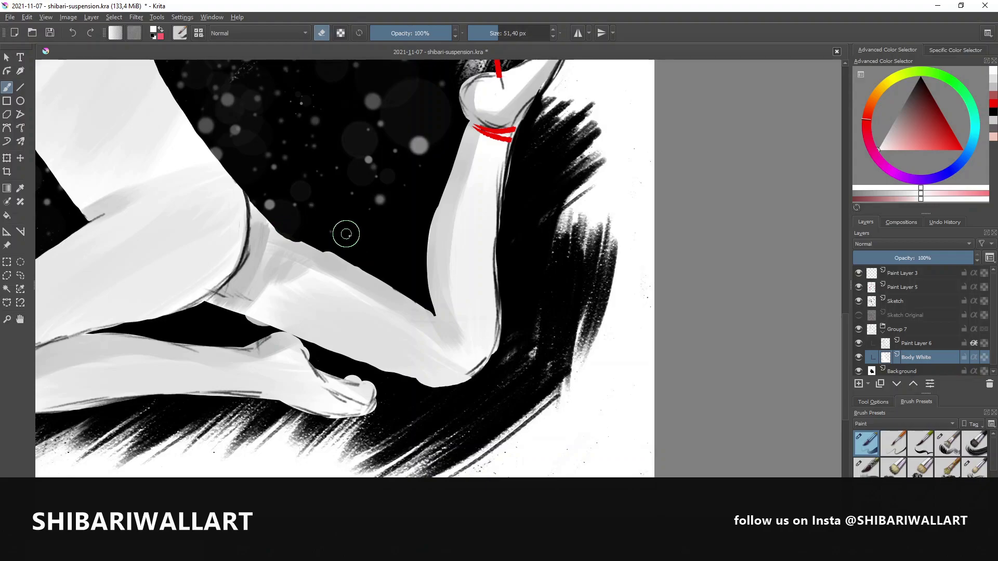
# With a 19.5 px eraser, trim the white along the leg's upper edge and arm's right edge
pyautogui.click(496, 28)
pyautogui.moveTo(495, 28); pyautogui.dragTo(489, 29)
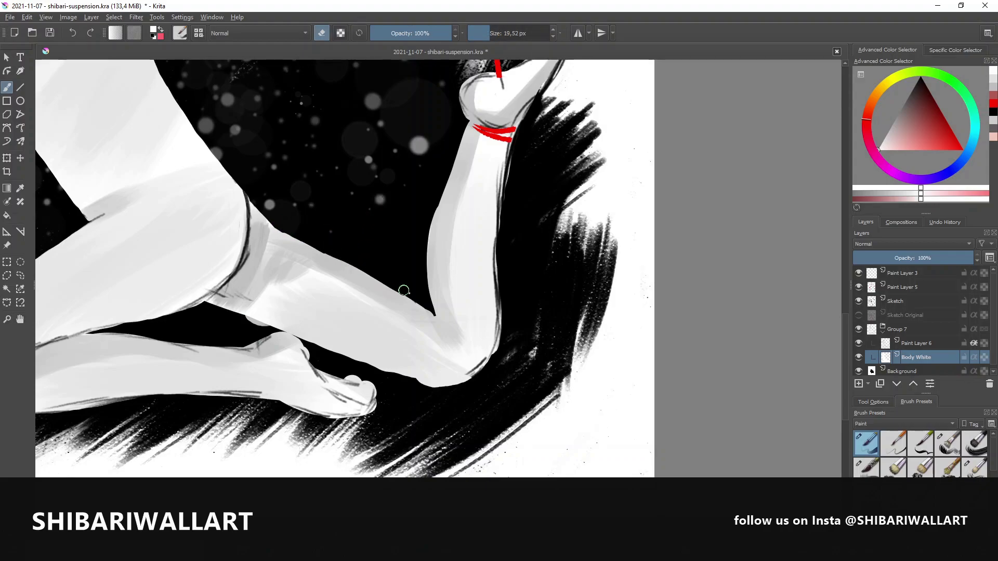
pyautogui.moveTo(287, 226); pyautogui.dragTo(277, 223)
pyautogui.press('e')
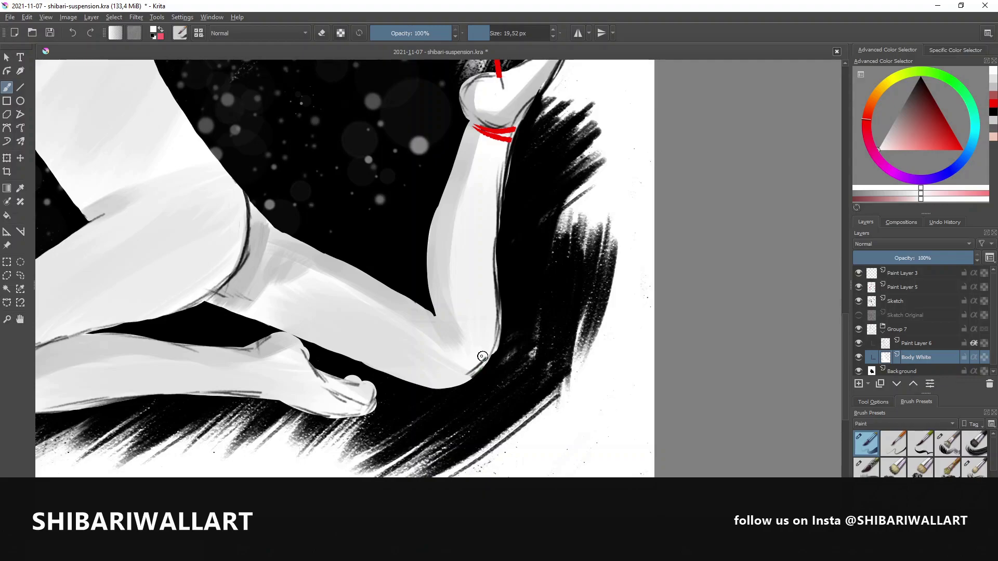
pyautogui.press('e')
pyautogui.moveTo(499, 350); pyautogui.dragTo(502, 314)
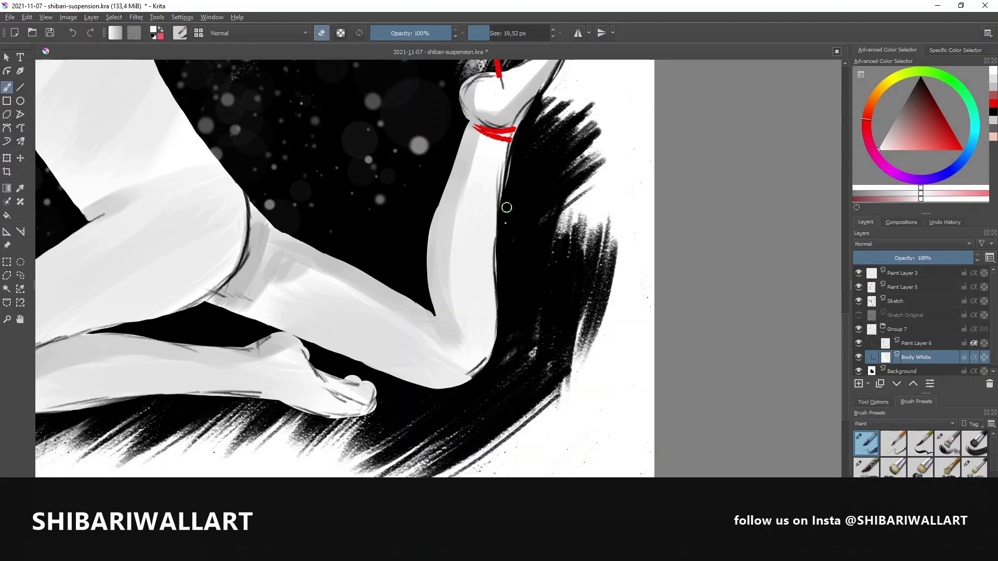
# Erase the Sketch line along the arm edge, then return to painting on Body White
pyautogui.click(485, 262)
pyautogui.moveTo(494, 234); pyautogui.dragTo(494, 323)
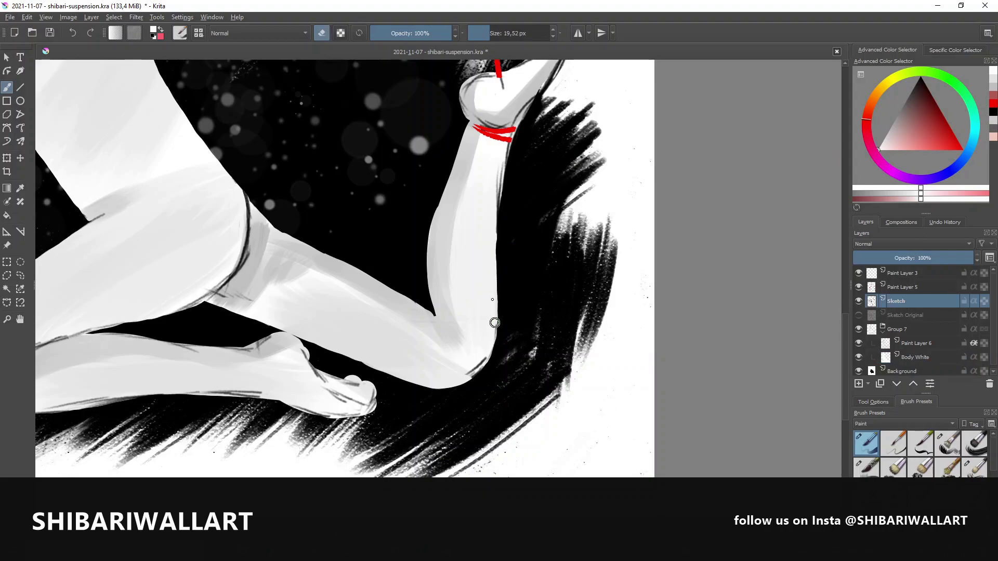
pyautogui.click(475, 304)
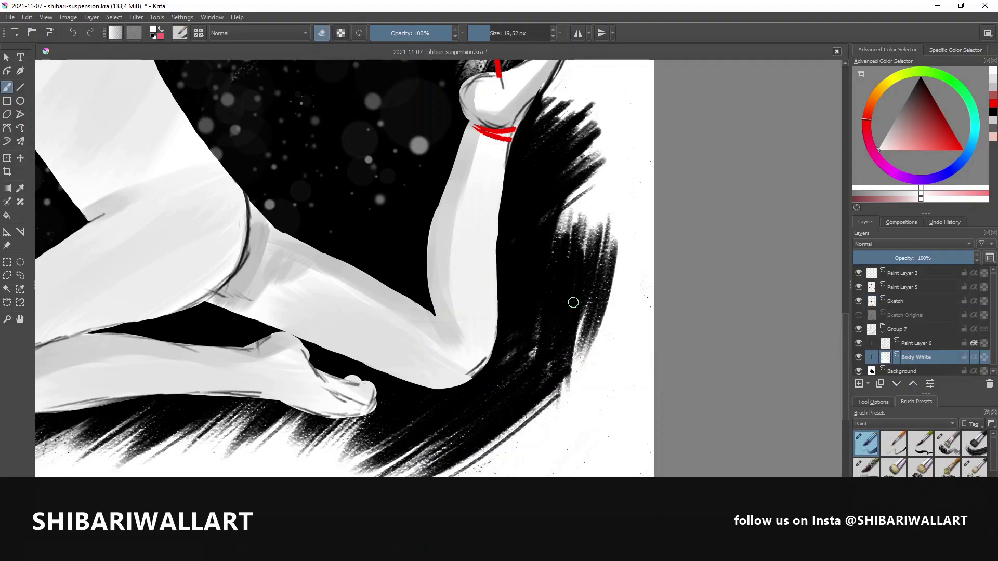
pyautogui.press('e')
pyautogui.press('e')
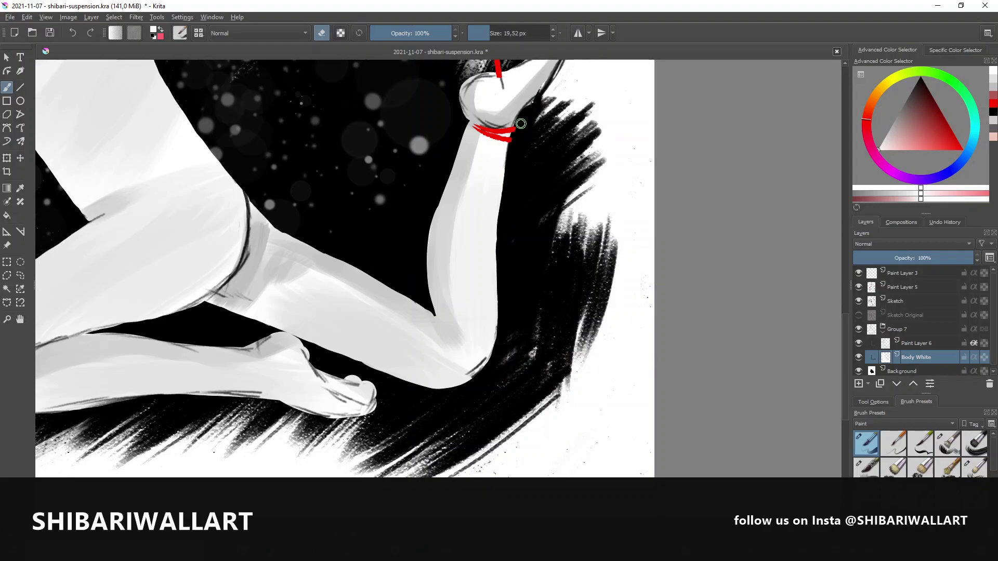
pyautogui.scroll(-3, 548, 118)
pyautogui.scroll(3, 362, 251)
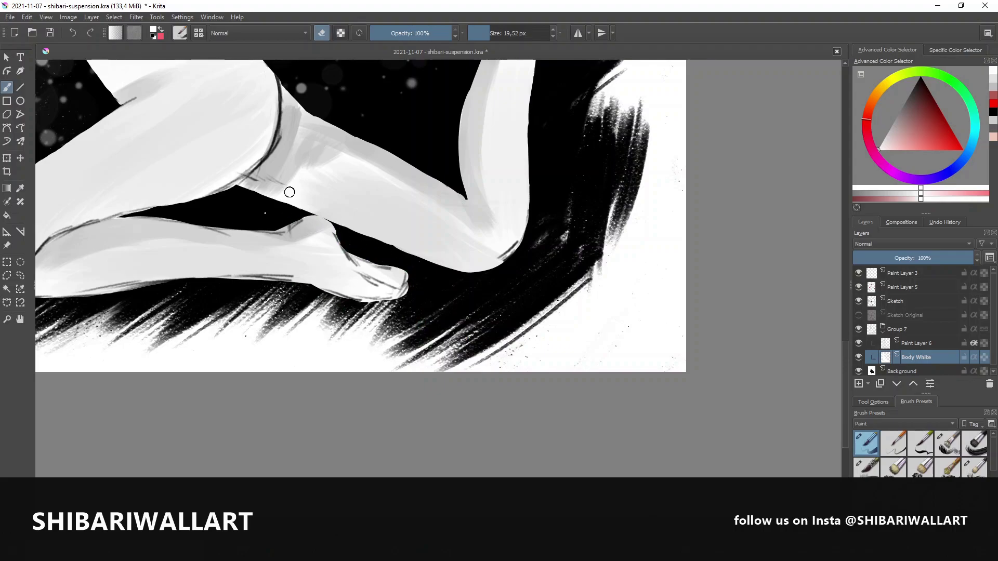
# Paint the light patch beside the shoulder rope black
pyautogui.scroll(-3, 290, 192)
pyautogui.scroll(2, 410, 164)
pyautogui.scroll(2, 410, 164)
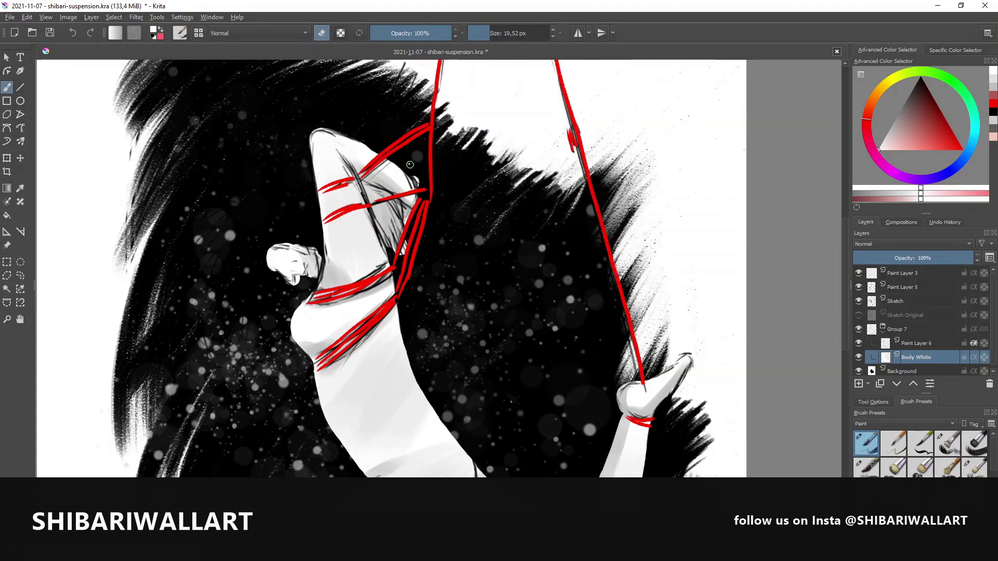
pyautogui.moveTo(412, 169); pyautogui.dragTo(421, 191)
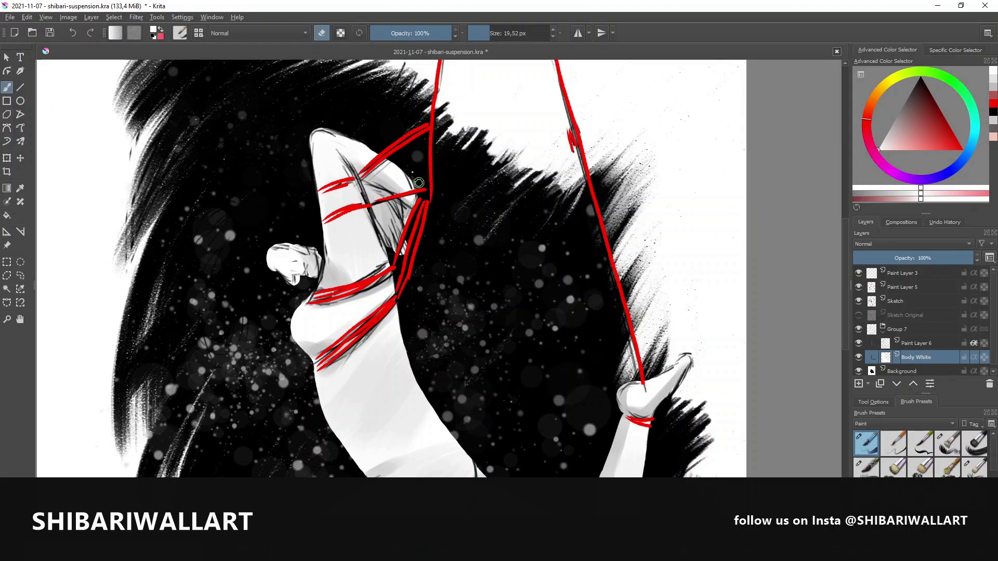
# Add Paint Layer 8 and move it out of Group 7 to sit above it
pyautogui.click(897, 303)
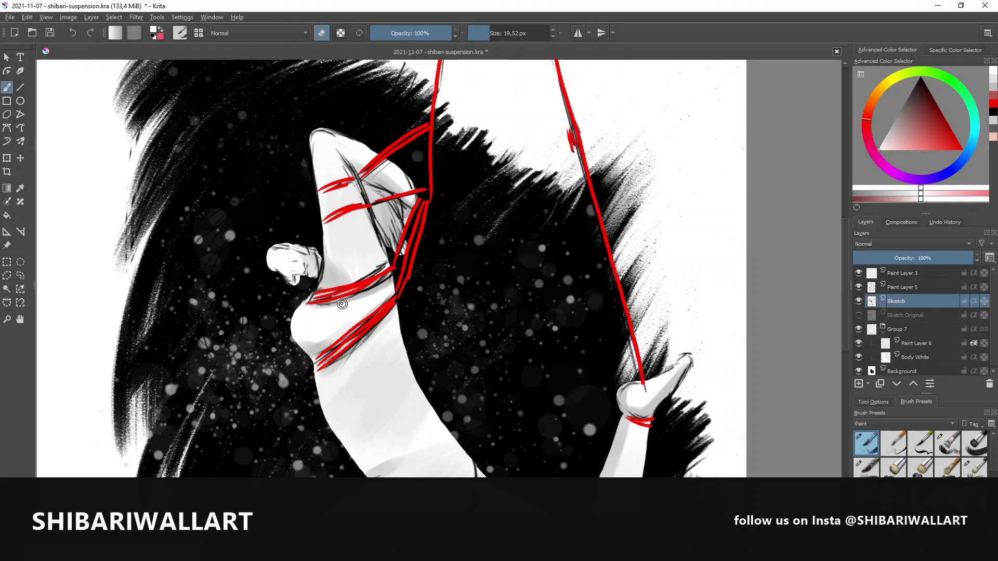
pyautogui.scroll(-5, 920, 452)
pyautogui.click(894, 471)
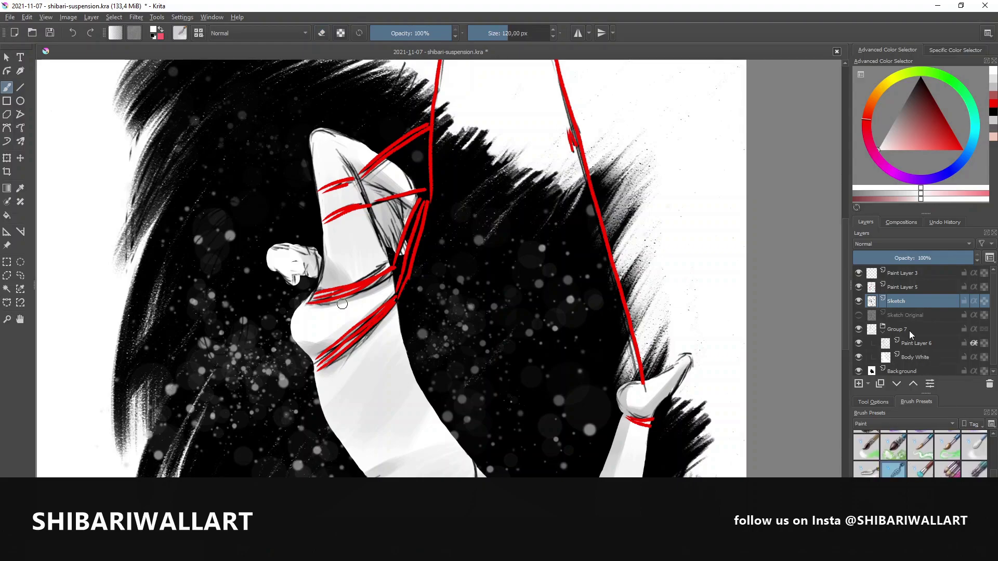
pyautogui.click(916, 343)
pyautogui.press('Insert')
pyautogui.moveTo(916, 343); pyautogui.dragTo(915, 323)
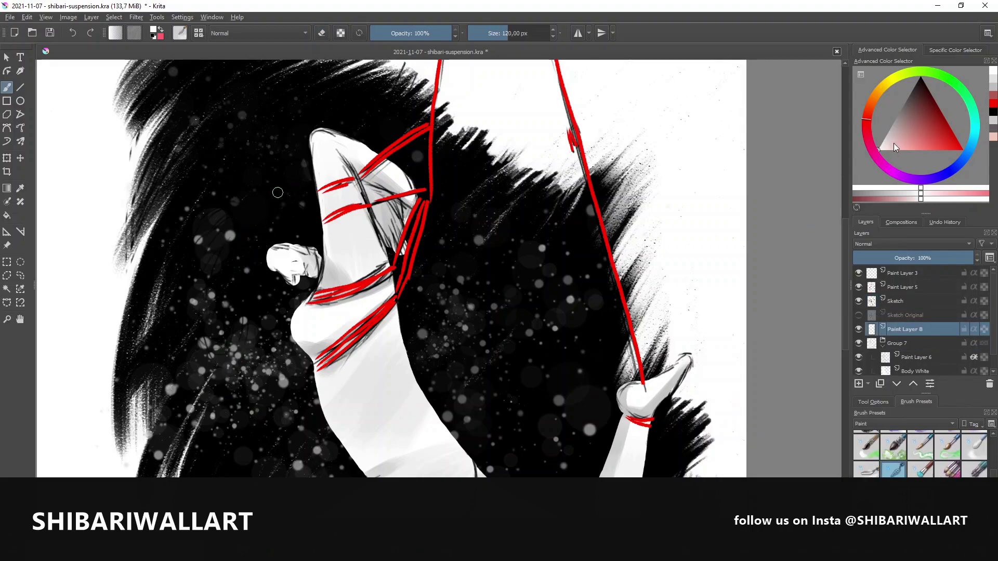
# Paint textured grey hair strokes flowing down around the head on Paint Layer 8
pyautogui.scroll(5, 992, 454)
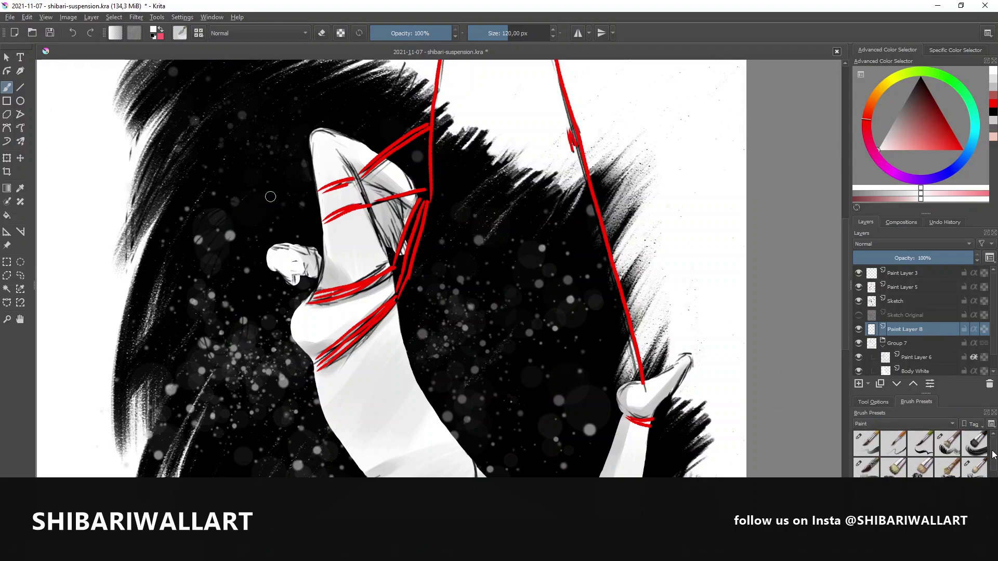
pyautogui.click(973, 468)
pyautogui.moveTo(244, 291)
pyautogui.mouseDown()
pyautogui.moveTo(223, 334)
pyautogui.moveTo(312, 155)
pyautogui.mouseUp()
pyautogui.moveTo(224, 250); pyautogui.dragTo(291, 198)
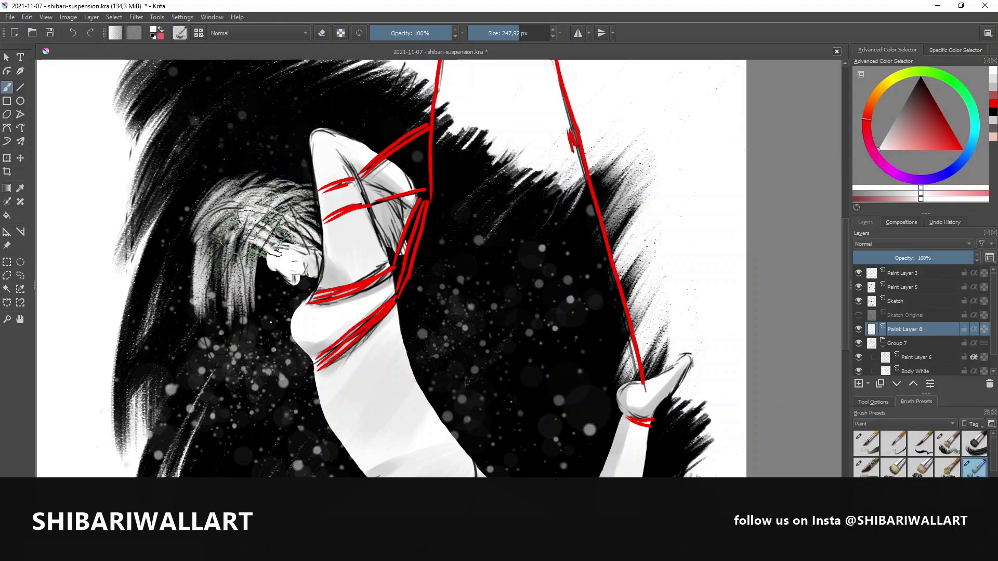
pyautogui.moveTo(197, 374)
pyautogui.mouseDown()
pyautogui.moveTo(288, 247)
pyautogui.moveTo(249, 177)
pyautogui.mouseUp()
pyautogui.moveTo(244, 358)
pyautogui.mouseDown()
pyautogui.moveTo(197, 260)
pyautogui.moveTo(260, 130)
pyautogui.mouseUp()
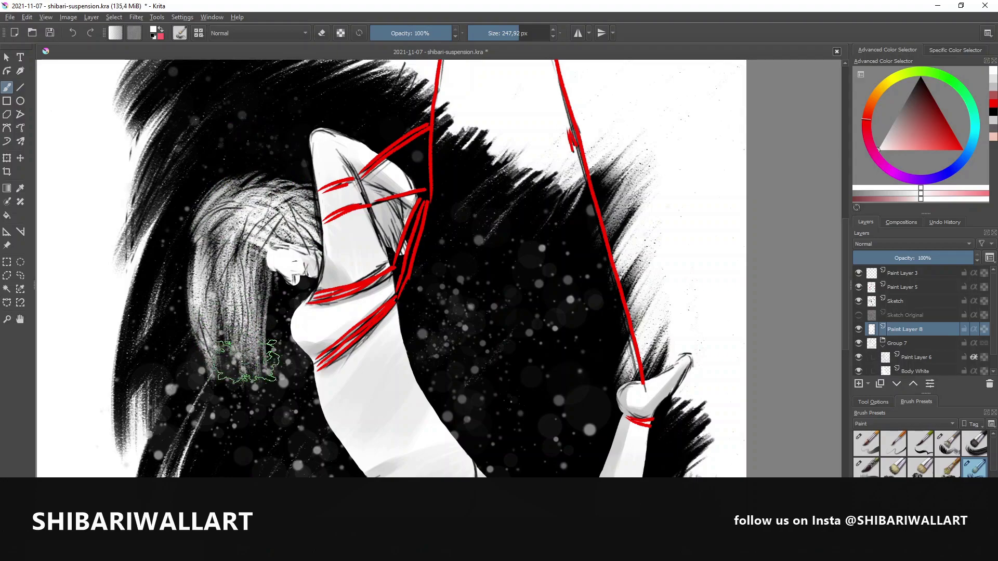
pyautogui.moveTo(239, 219)
pyautogui.mouseDown()
pyautogui.moveTo(196, 281)
pyautogui.moveTo(208, 364)
pyautogui.moveTo(172, 234)
pyautogui.mouseUp()
# Erase grey on the hair's left side, add light strokes, then choose a fine brush and grey
pyautogui.press('e')
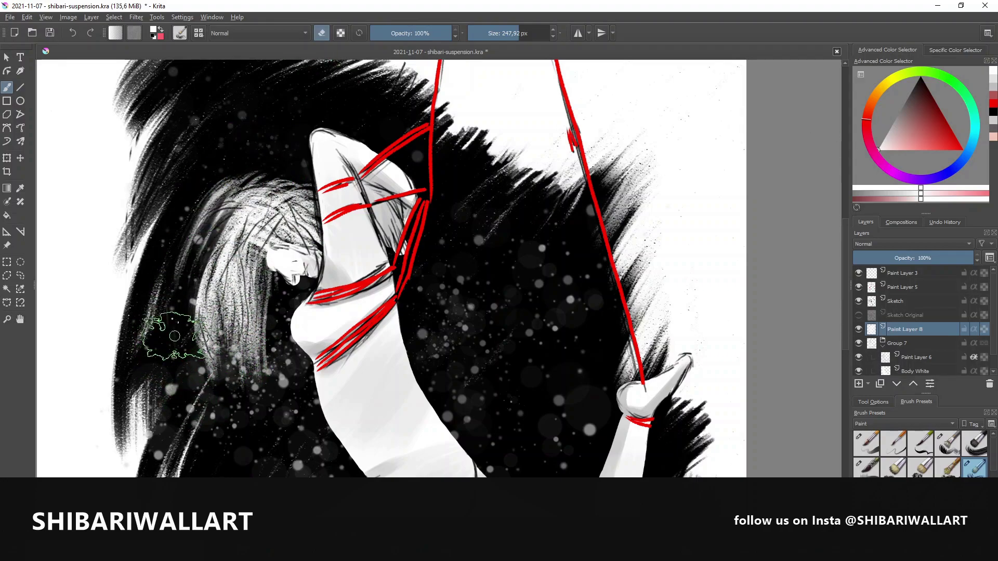
pyautogui.moveTo(156, 338)
pyautogui.mouseDown()
pyautogui.moveTo(200, 216)
pyautogui.moveTo(291, 207)
pyautogui.moveTo(197, 354)
pyautogui.moveTo(208, 219)
pyautogui.mouseUp()
pyautogui.press('e')
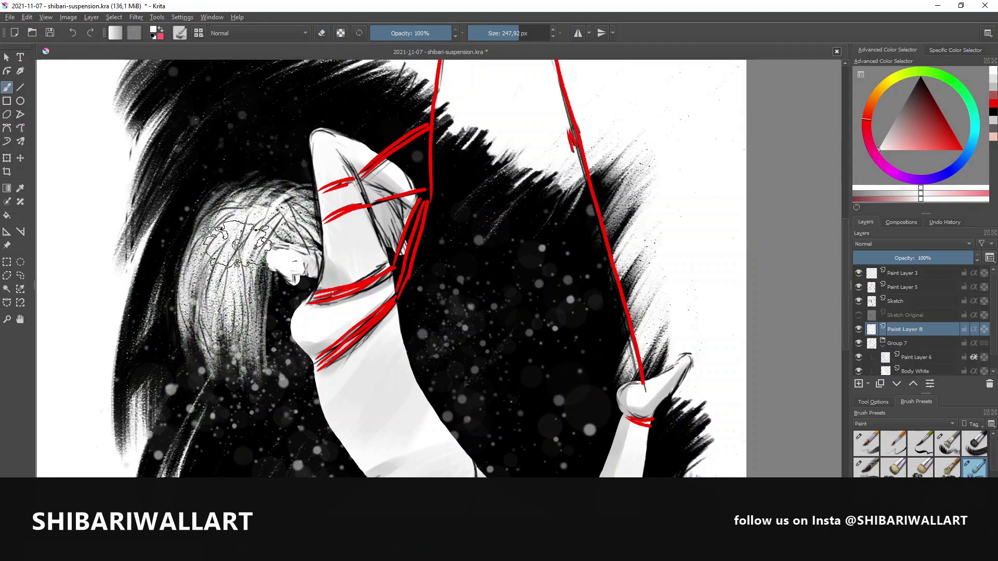
pyautogui.moveTo(541, 33); pyautogui.dragTo(504, 33)
pyautogui.click(894, 443)
pyautogui.click(891, 127)
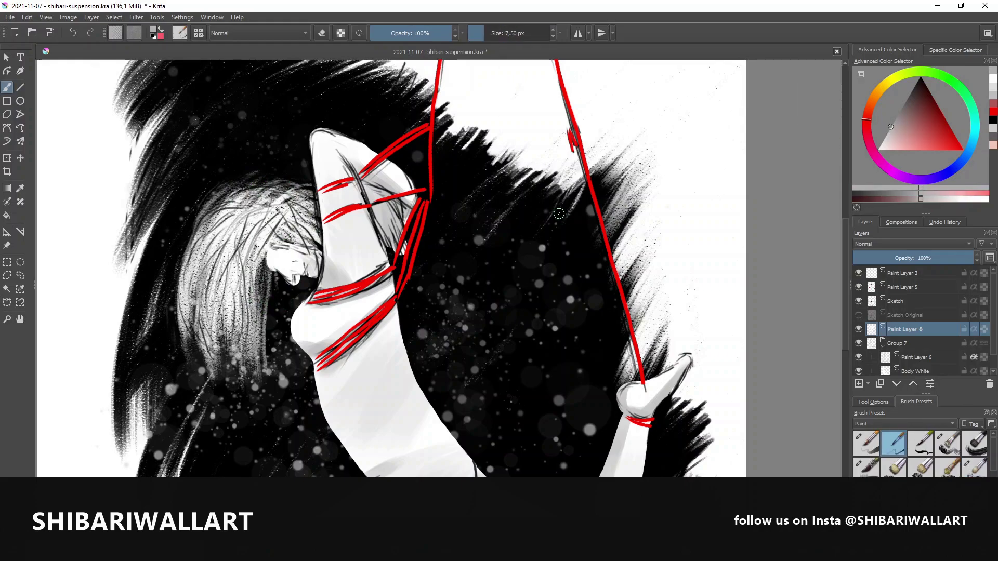
pyautogui.scroll(-5, 482, 378)
pyautogui.scroll(1, 482, 378)
pyautogui.scroll(3, 482, 377)
# Rename Paint Layer 8, the hair layer, to 'Hait'
pyautogui.scroll(-2, 482, 378)
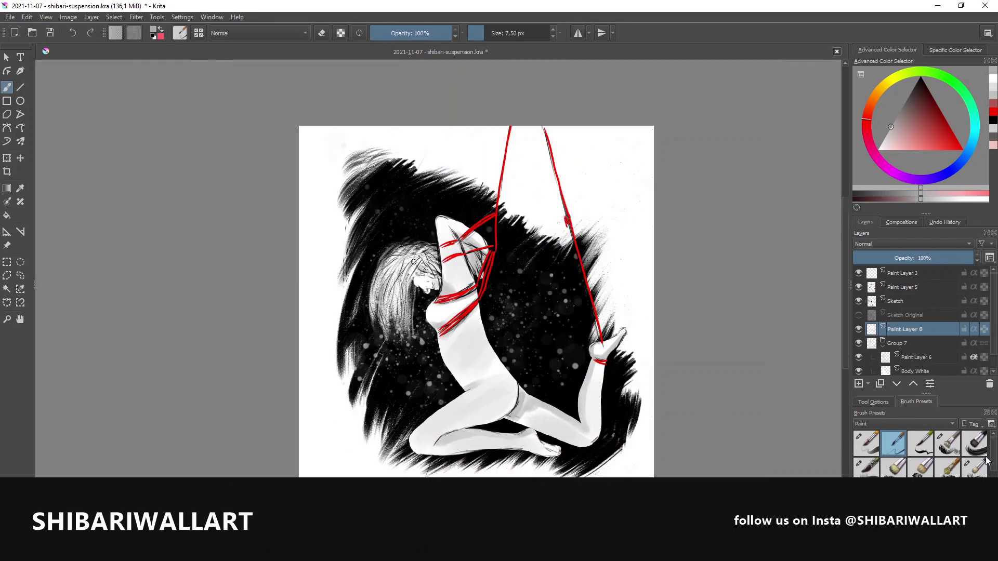
pyautogui.doubleClick(923, 325)
pyautogui.write('Hait')
pyautogui.press('Return')
# On a new layer above the hair, draw a dark face-edge line and eye mark
pyautogui.click(859, 383)
pyautogui.scroll(2, 418, 278)
pyautogui.scroll(2, 419, 278)
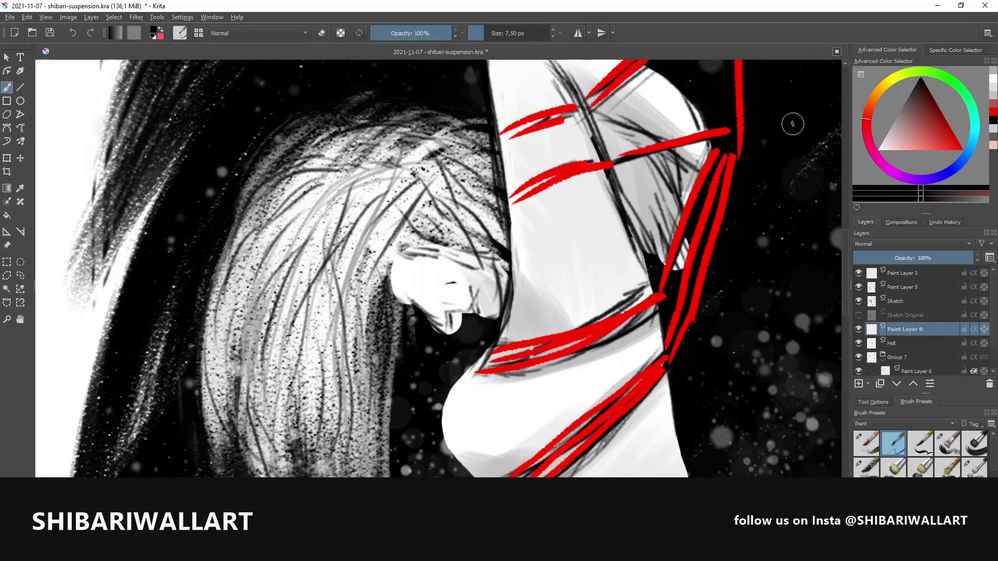
pyautogui.moveTo(414, 278); pyautogui.dragTo(418, 302)
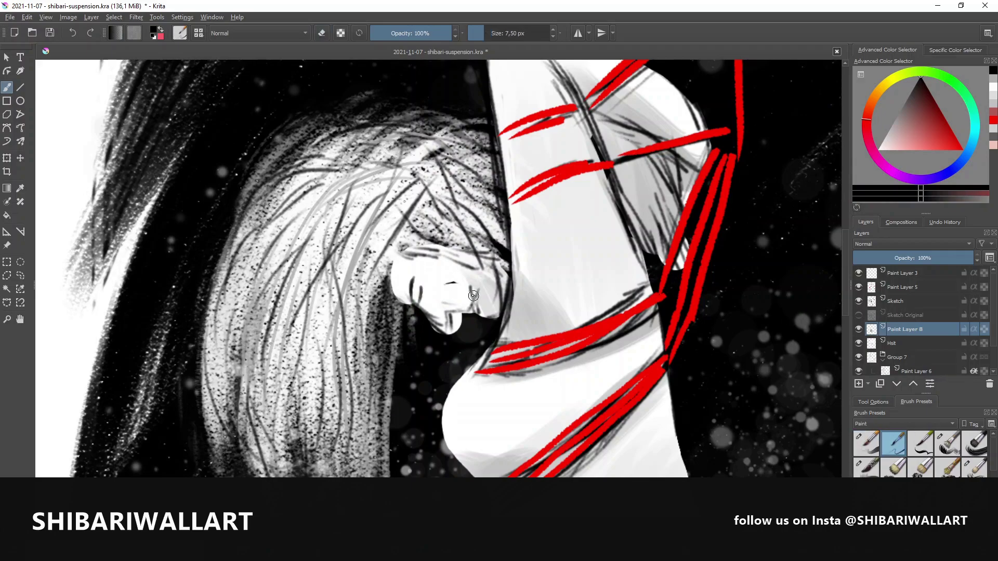
pyautogui.moveTo(473, 314); pyautogui.dragTo(475, 292)
pyautogui.scroll(3, 439, 294)
# On the Sketch layer, paint white over the eye marks on the face
pyautogui.press('e')
pyautogui.press('pageup')
pyautogui.press('pageup')
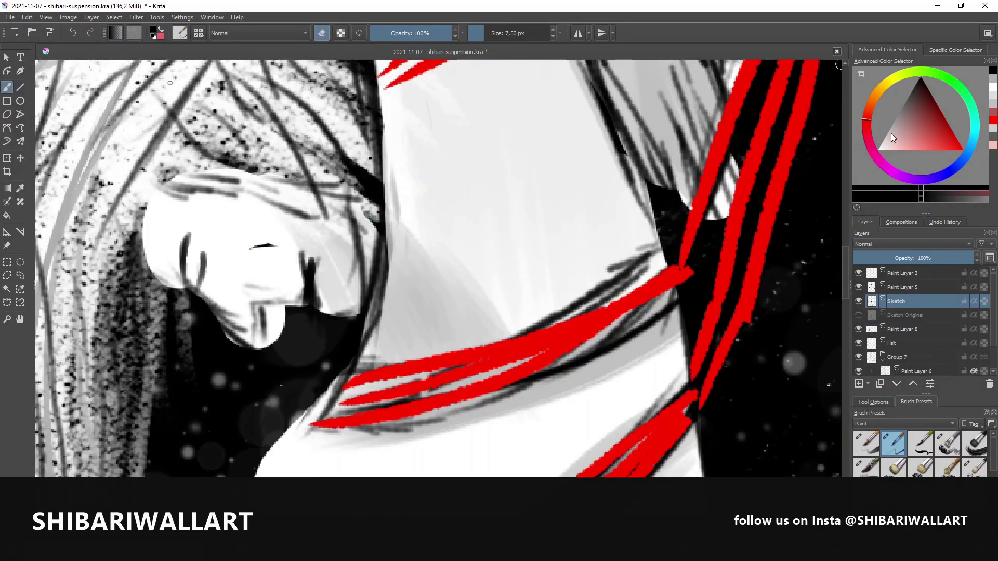
pyautogui.click(878, 150)
pyautogui.press('e')
pyautogui.moveTo(252, 242)
pyautogui.mouseDown()
pyautogui.moveTo(286, 245)
pyautogui.moveTo(320, 296)
pyautogui.mouseUp()
pyautogui.moveTo(314, 255); pyautogui.dragTo(304, 288)
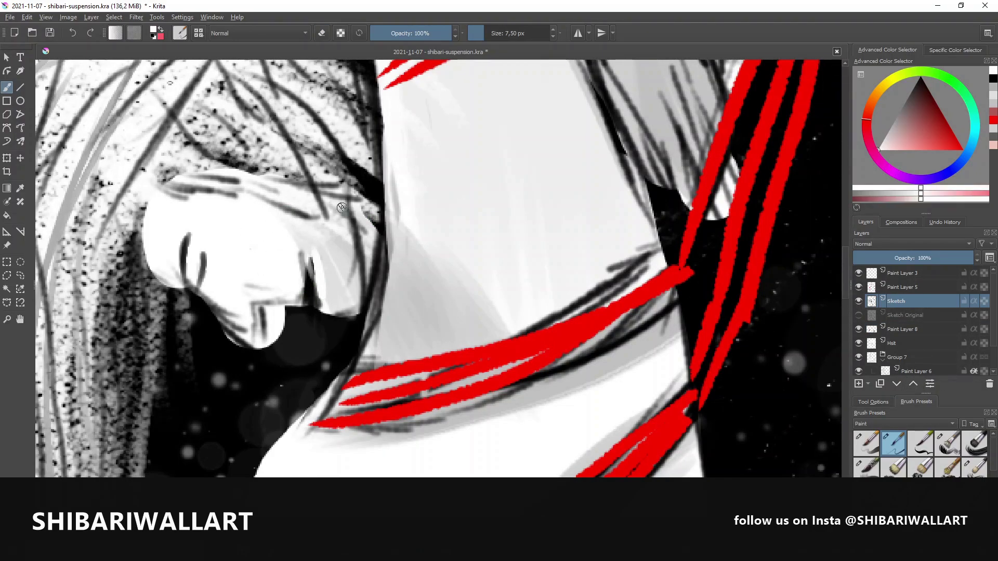
pyautogui.scroll(-3, 341, 207)
pyautogui.scroll(-2, 341, 207)
pyautogui.scroll(5, 358, 189)
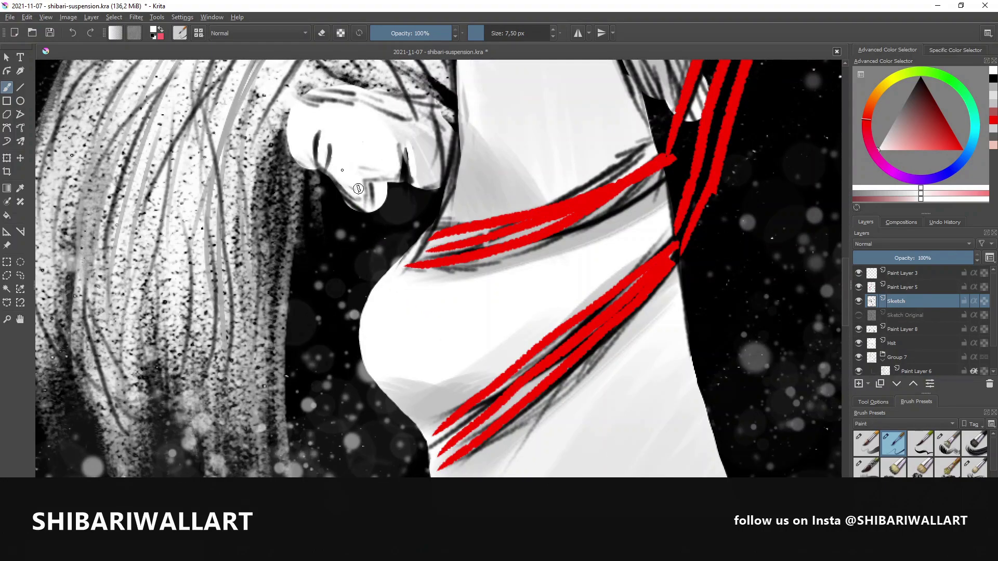
pyautogui.scroll(-3, 353, 191)
pyautogui.scroll(3, 364, 260)
pyautogui.scroll(2, 364, 286)
# Rename the Sketch layer to Details and paint grey shading along the chest edge
pyautogui.click(892, 126)
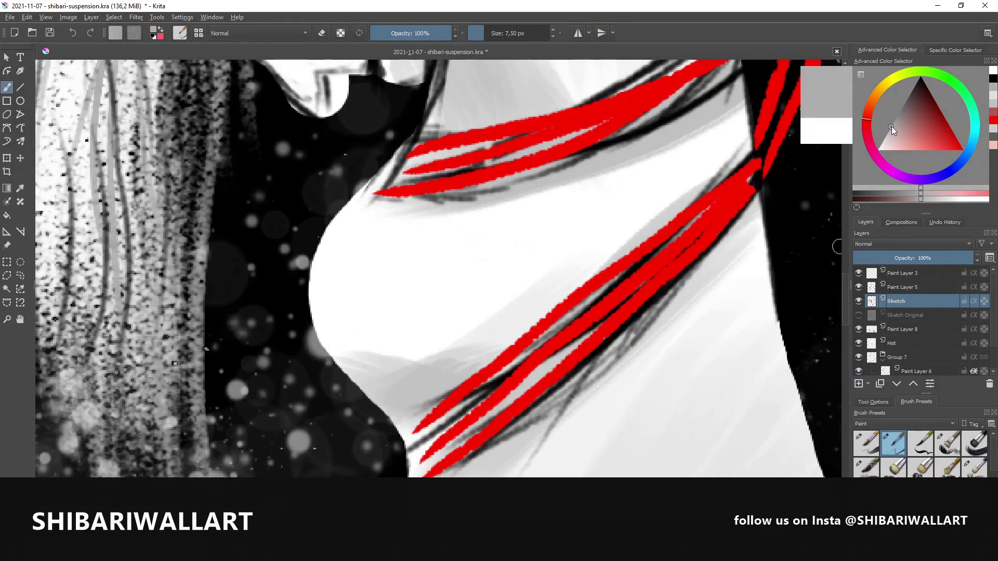
pyautogui.doubleClick(896, 301)
pyautogui.write('Details')
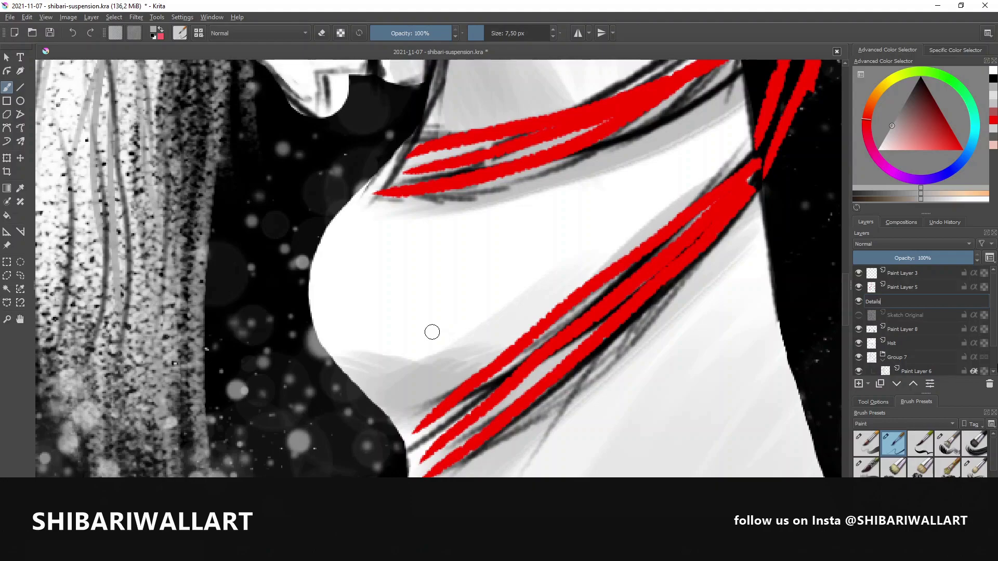
pyautogui.press('Return')
pyautogui.moveTo(326, 311)
pyautogui.mouseDown()
pyautogui.moveTo(315, 291)
pyautogui.moveTo(317, 322)
pyautogui.mouseUp()
pyautogui.click(898, 117)
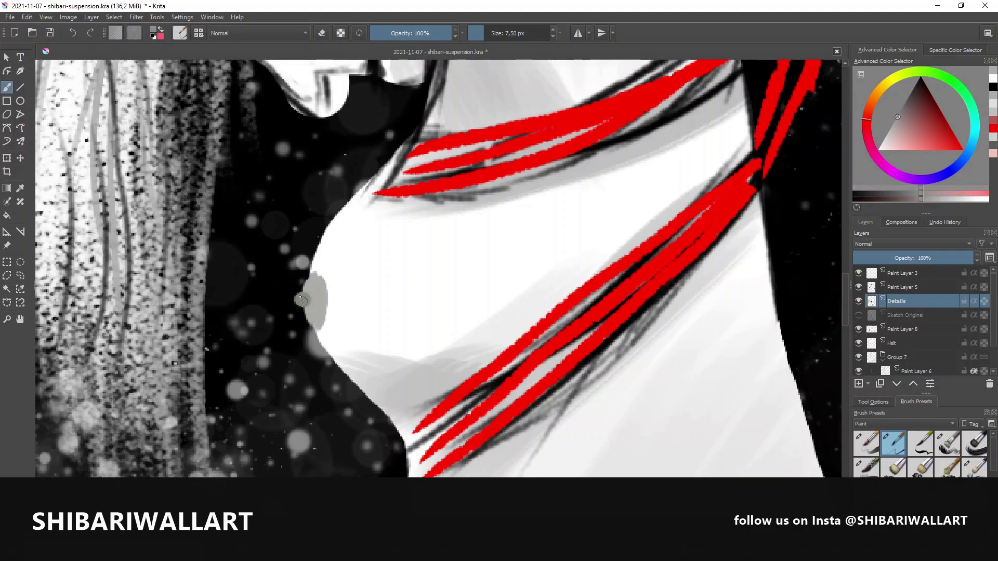
pyautogui.scroll(-5, 300, 297)
pyautogui.scroll(-4, 552, 390)
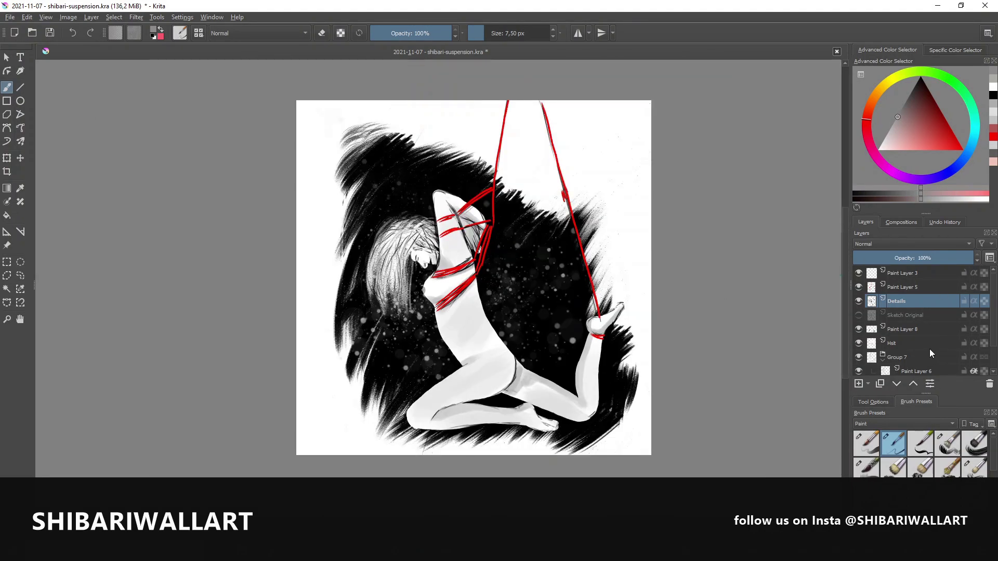
# Add a new layer named Darker Shadow with a very dark painting colour
pyautogui.scroll(-1, 459, 358)
pyautogui.scroll(3, 535, 468)
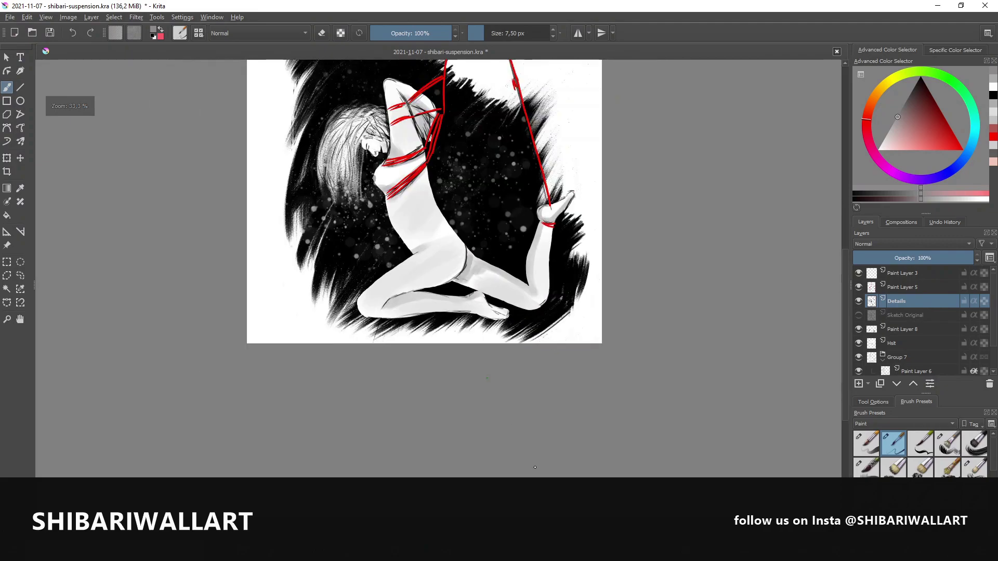
pyautogui.scroll(2, 535, 468)
pyautogui.click(859, 384)
pyautogui.click(907, 98)
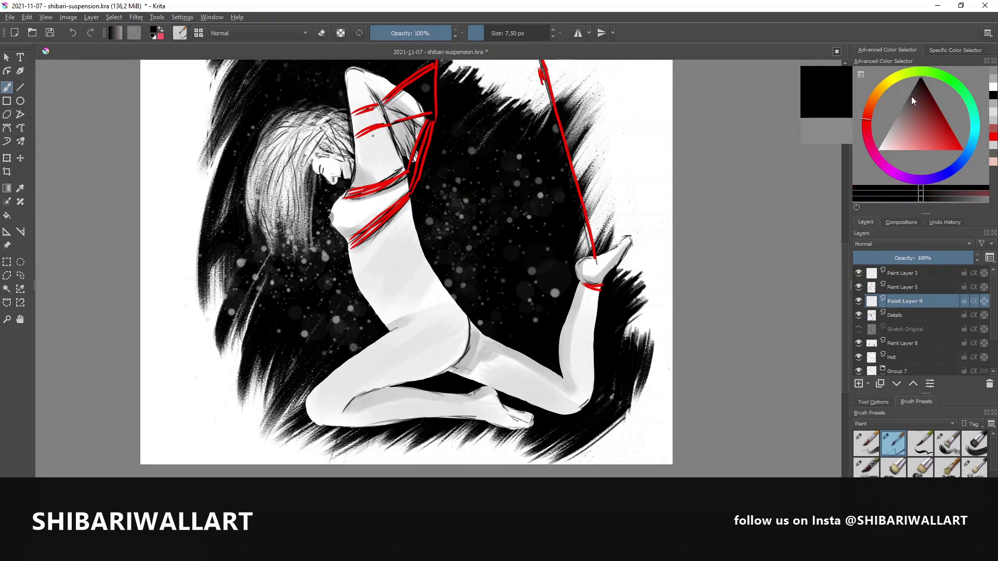
pyautogui.doubleClick(910, 302)
pyautogui.write('D')
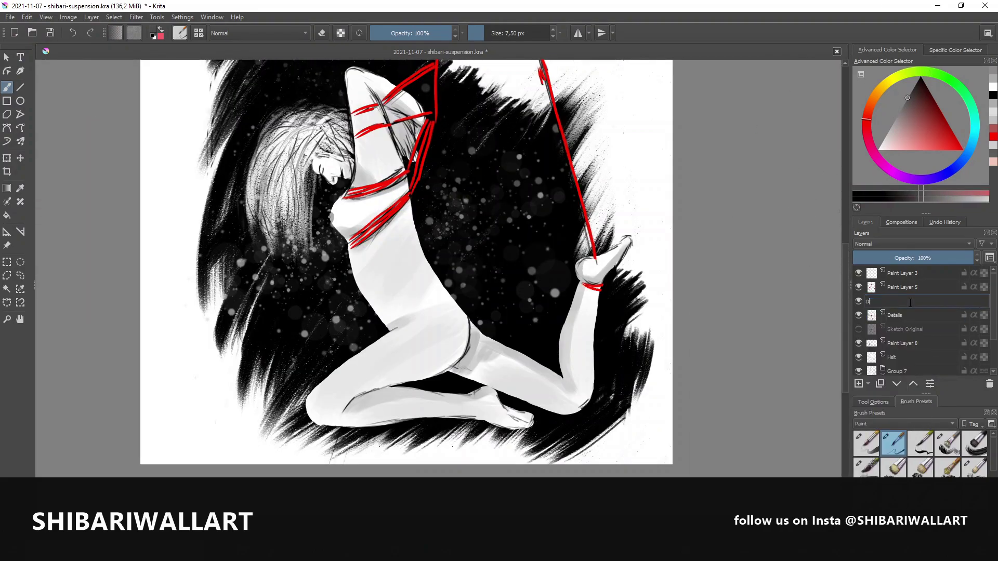
pyautogui.write('ow')
pyautogui.press('Return')
# Paint a broad dark shadow across hip and thigh, then move the layer into Group 7
pyautogui.click(866, 468)
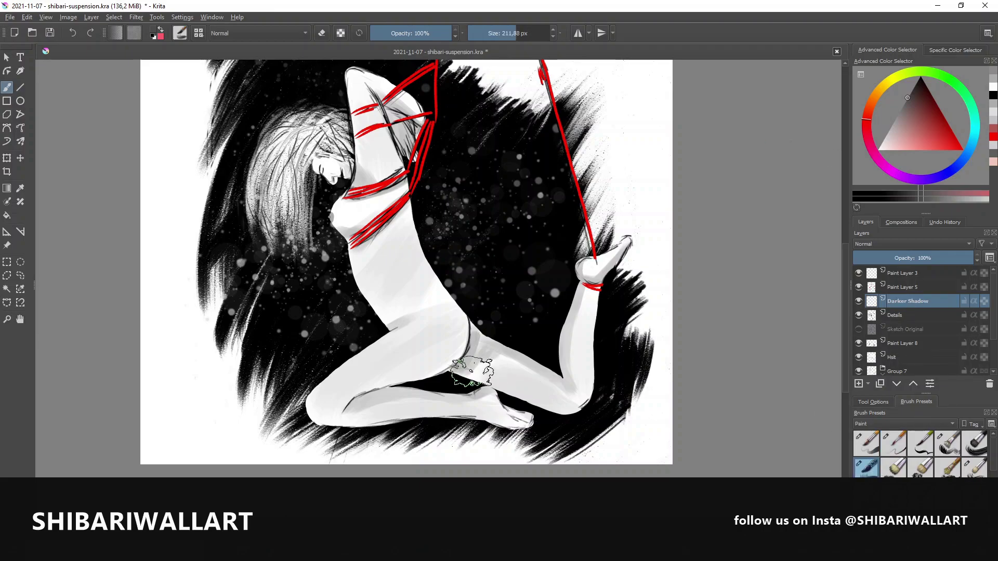
pyautogui.moveTo(442, 374); pyautogui.dragTo(499, 354)
pyautogui.moveTo(416, 400); pyautogui.dragTo(551, 364)
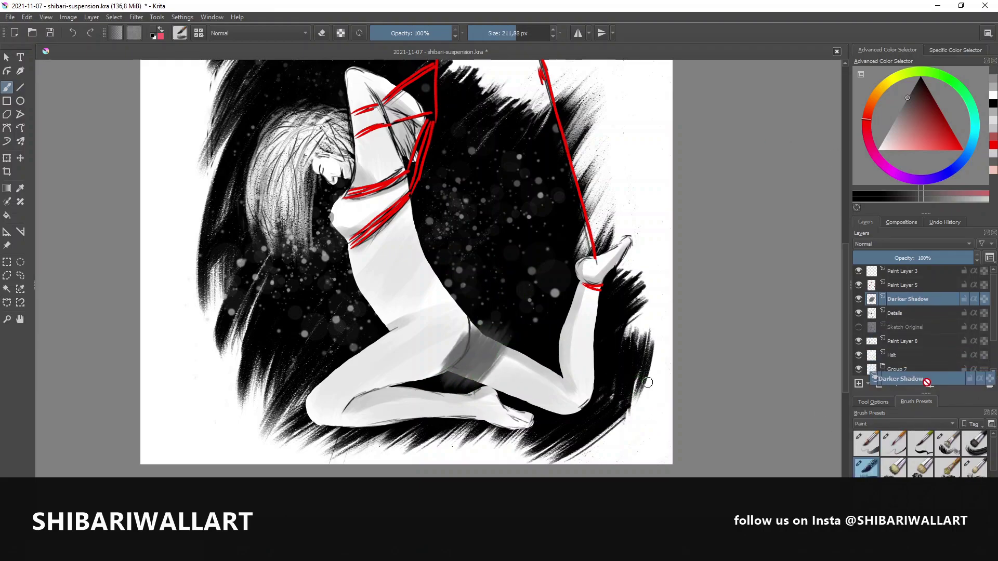
pyautogui.moveTo(930, 395); pyautogui.dragTo(978, 336)
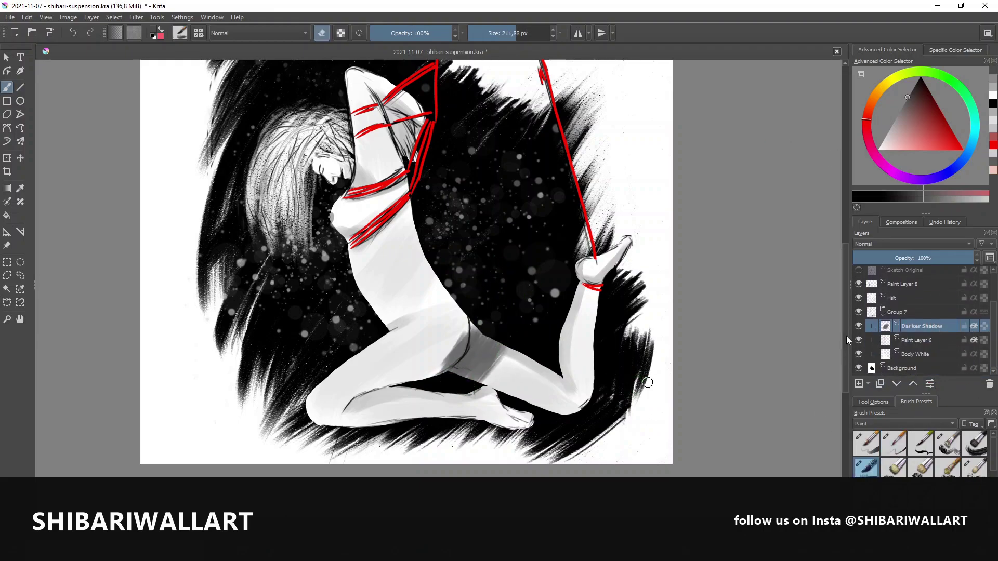
# Undo Darker Shadow, place Paint Layer 9 above Paint Layer 6, and set brush to 37 px
pyautogui.hotkey('ctrl', 'z')
pyautogui.hotkey('ctrl', 'z')
pyautogui.hotkey('ctrl', 'z')
pyautogui.hotkey('ctrl', 'z')
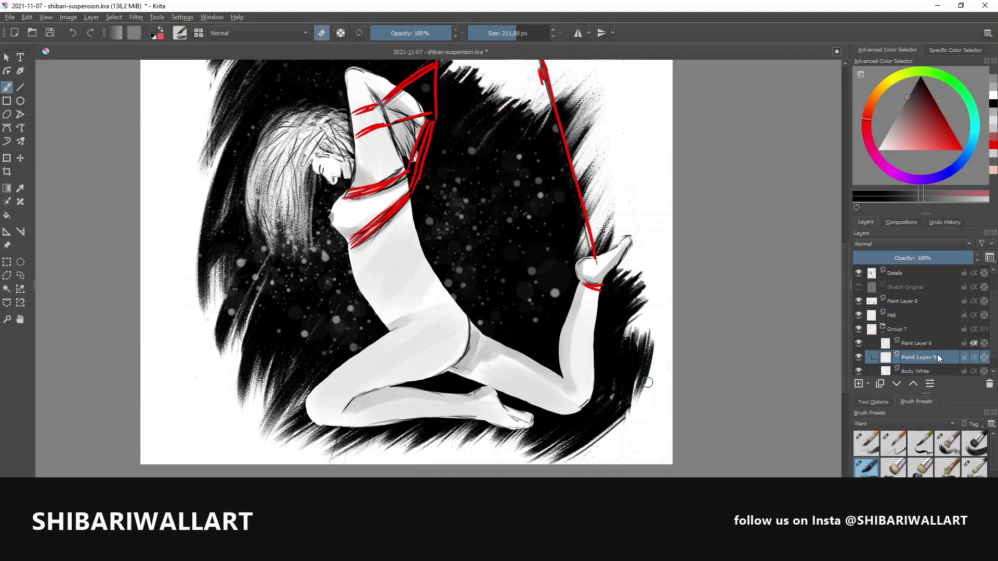
pyautogui.moveTo(939, 358); pyautogui.dragTo(944, 338)
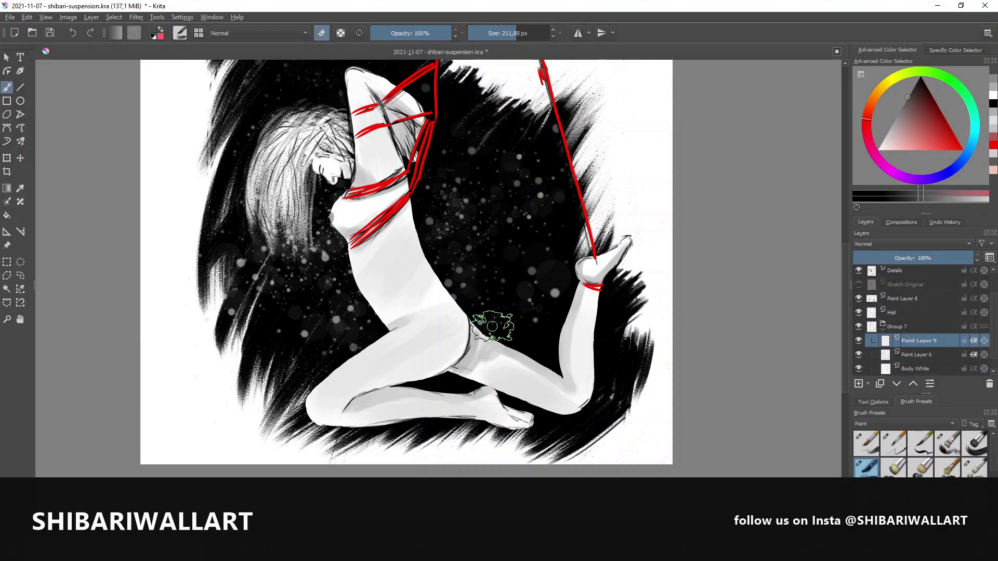
pyautogui.moveTo(492, 327); pyautogui.dragTo(458, 385)
pyautogui.moveTo(499, 359); pyautogui.dragTo(540, 366)
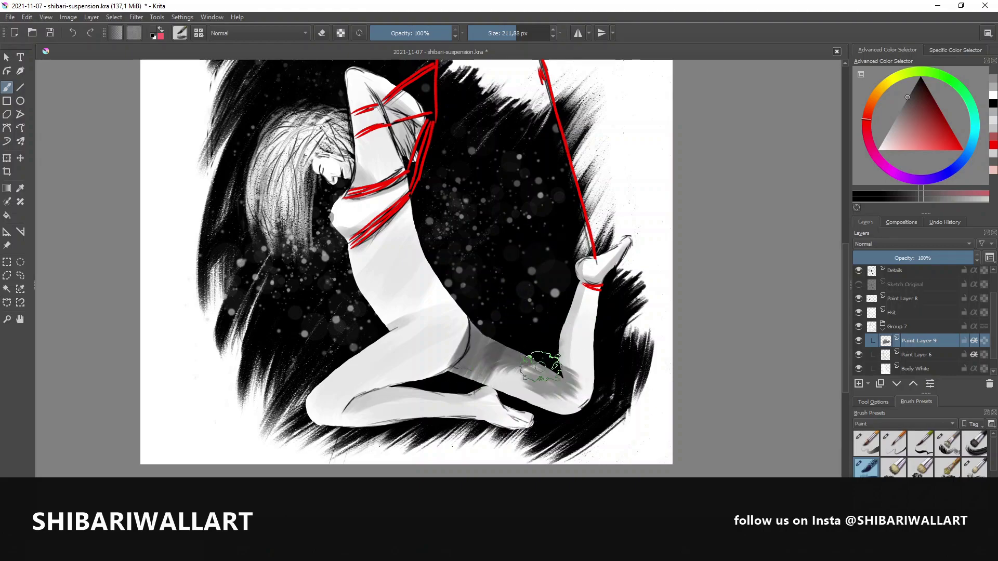
pyautogui.hotkey('ctrl', 'z')
pyautogui.hotkey('ctrl', 'z')
pyautogui.click(485, 33)
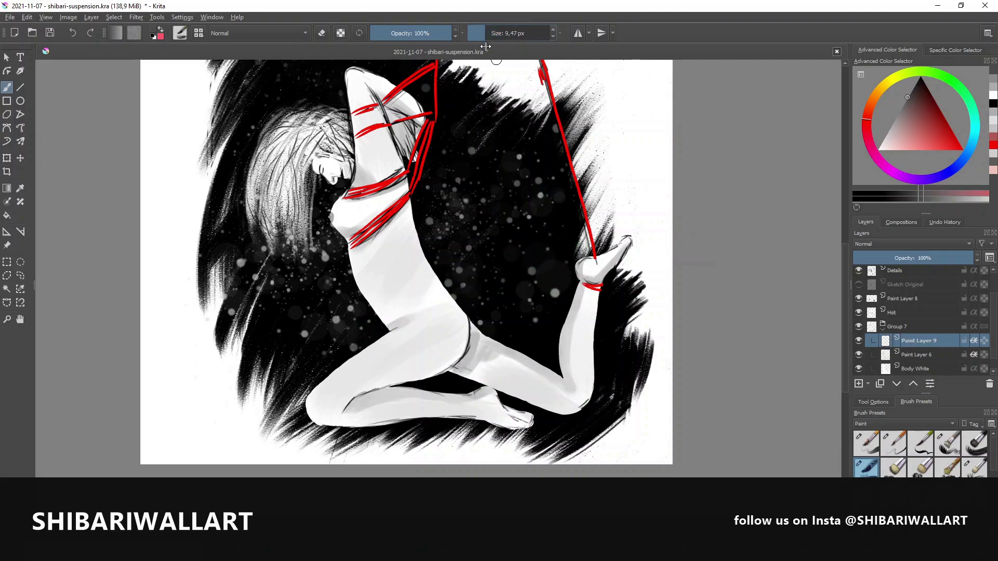
pyautogui.moveTo(485, 46); pyautogui.dragTo(495, 46)
# Shade inner thigh, underarm, raised leg, lower leg, hip, chest band and neck at 51% opacity
pyautogui.moveTo(481, 328); pyautogui.dragTo(452, 374)
pyautogui.moveTo(473, 309); pyautogui.dragTo(479, 342)
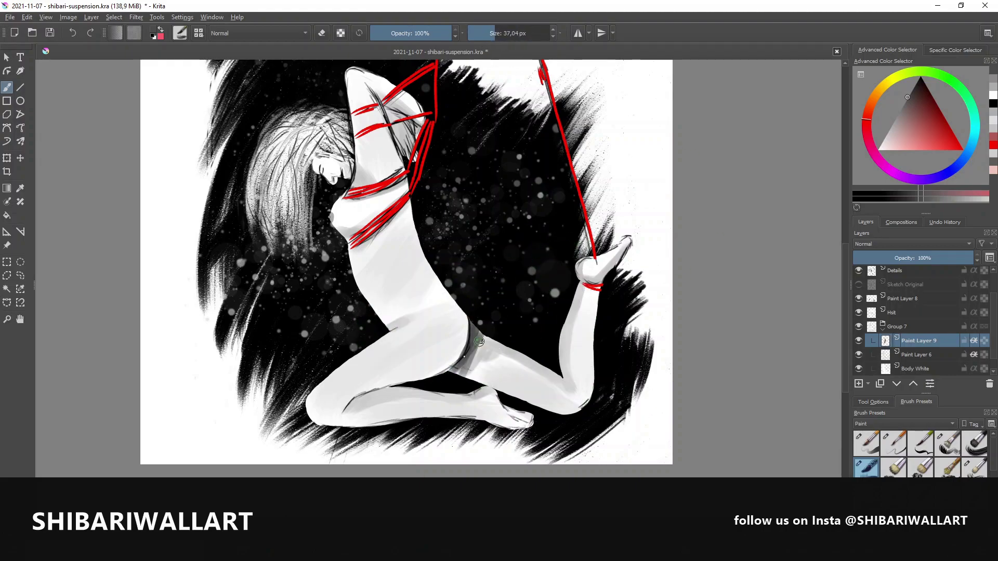
pyautogui.click(923, 258)
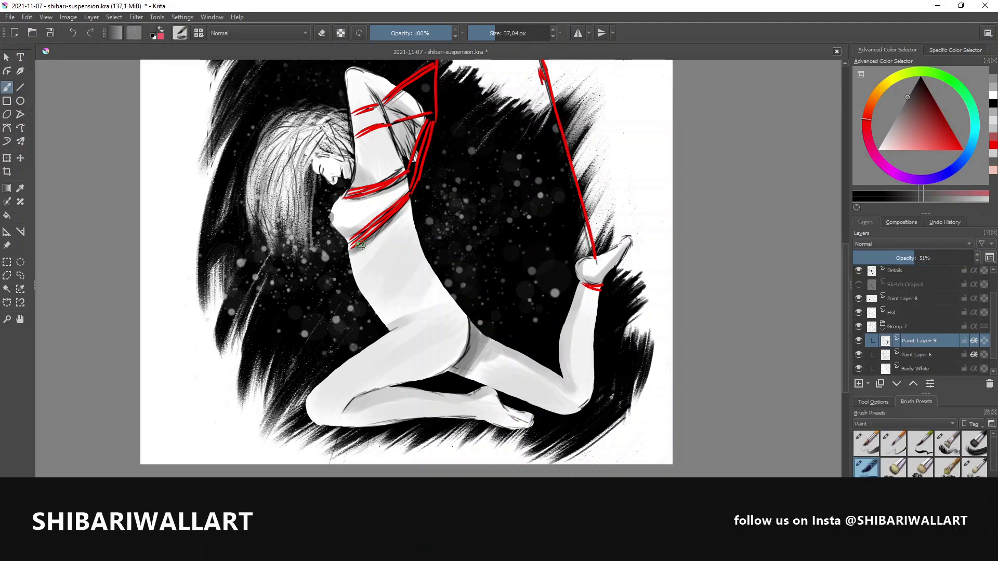
pyautogui.moveTo(377, 98); pyautogui.dragTo(420, 126)
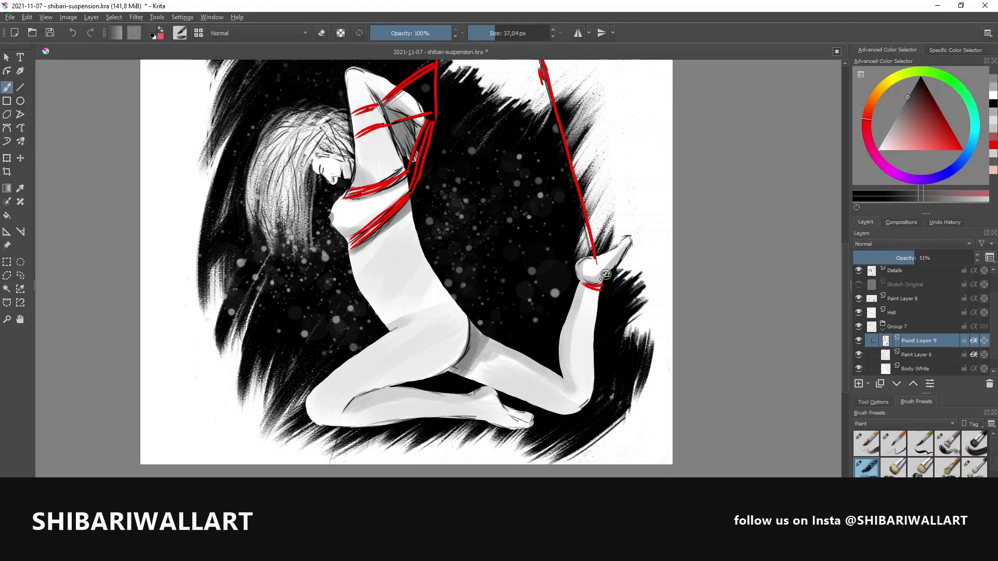
pyautogui.moveTo(566, 387); pyautogui.dragTo(584, 287)
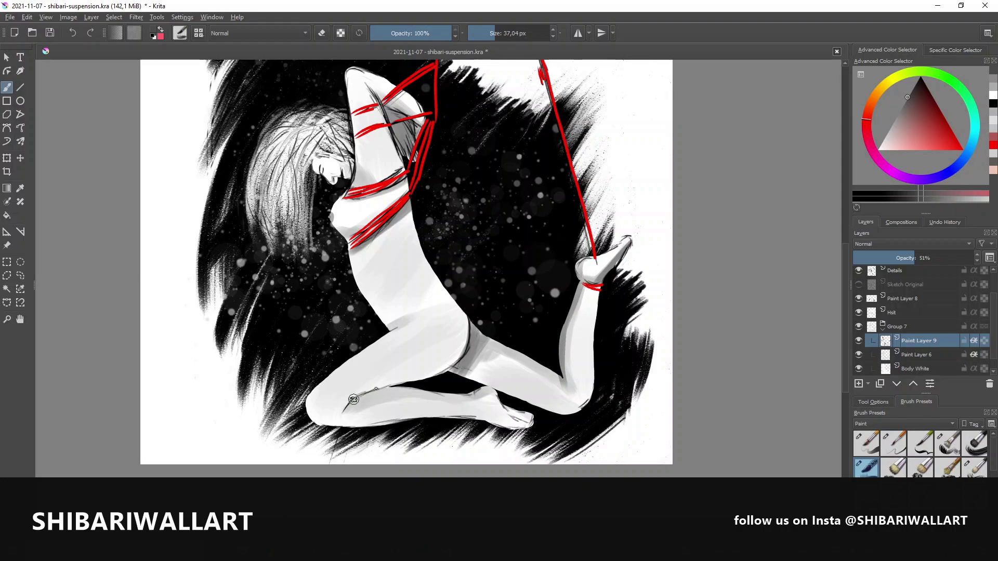
pyautogui.moveTo(347, 401); pyautogui.dragTo(484, 390)
pyautogui.moveTo(387, 331); pyautogui.dragTo(415, 319)
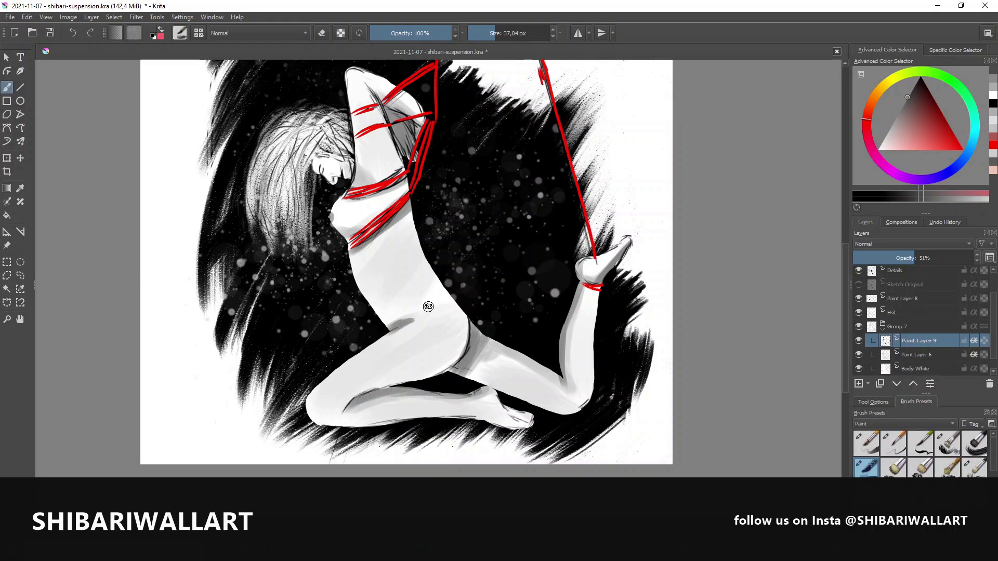
pyautogui.moveTo(346, 196); pyautogui.dragTo(401, 185)
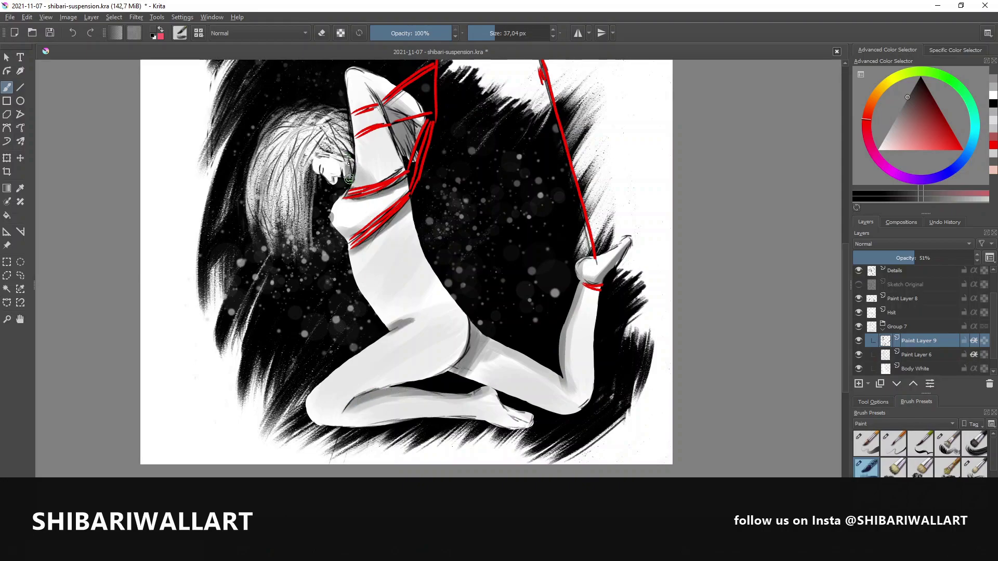
pyautogui.moveTo(340, 156); pyautogui.dragTo(345, 188)
# Swap to red, then pick a muted pink in the Advanced Color Selector, zooming out fully
pyautogui.press('-')
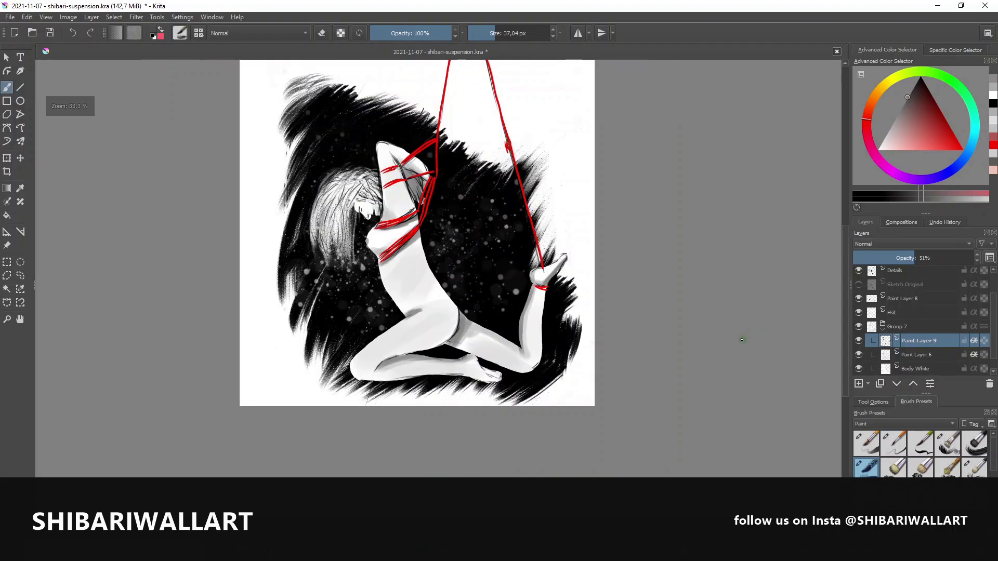
pyautogui.scroll(-1, 494, 258)
pyautogui.scroll(2, 494, 258)
pyautogui.scroll(1, 494, 258)
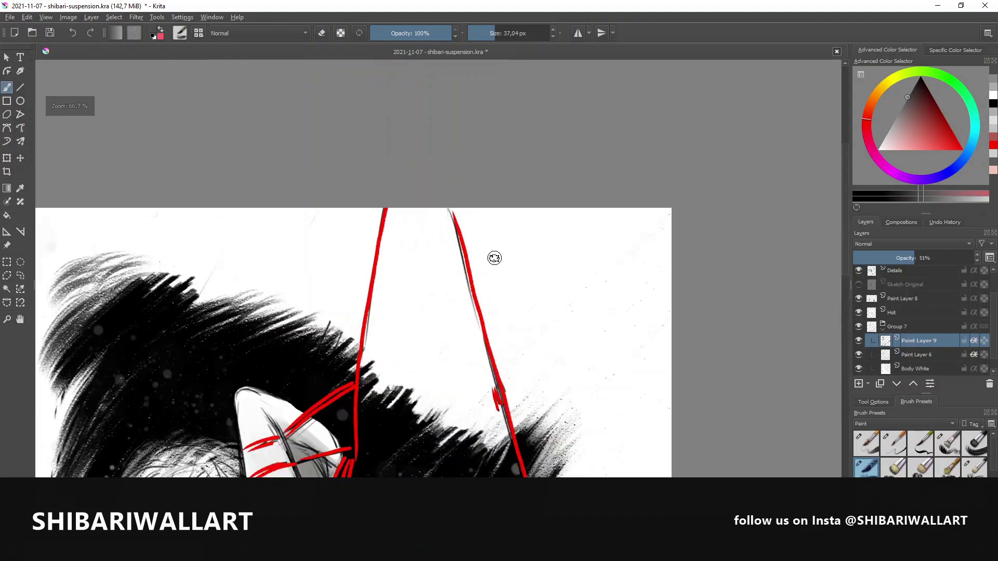
pyautogui.scroll(-1, 494, 258)
pyautogui.scroll(1, 321, 393)
pyautogui.press('x')
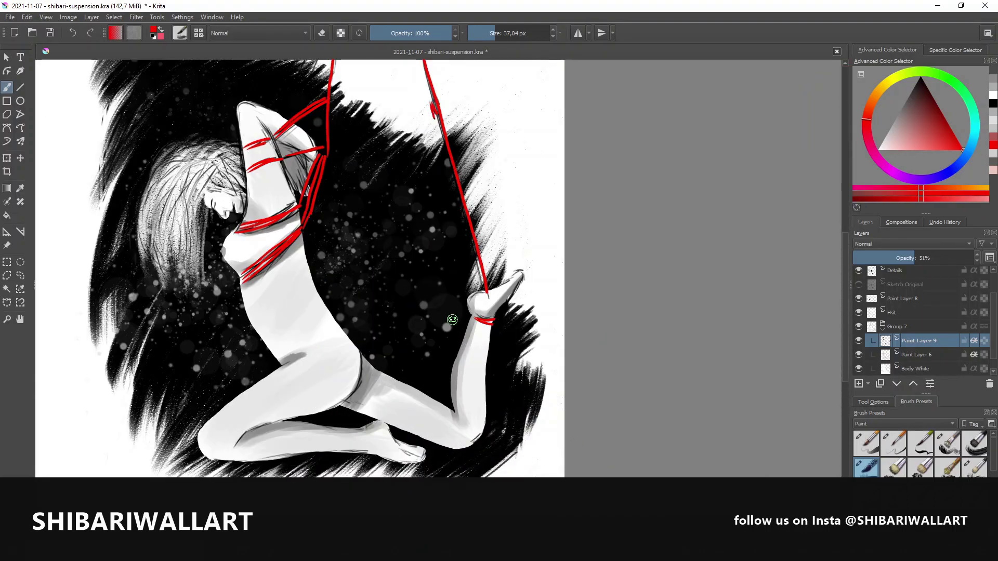
pyautogui.click(912, 115)
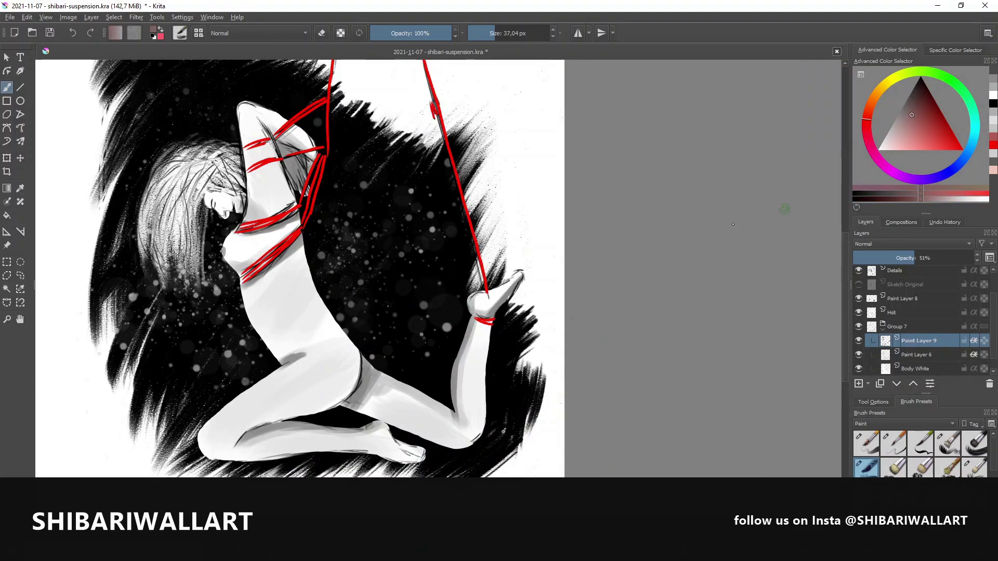
pyautogui.press('-')
pyautogui.press('-')
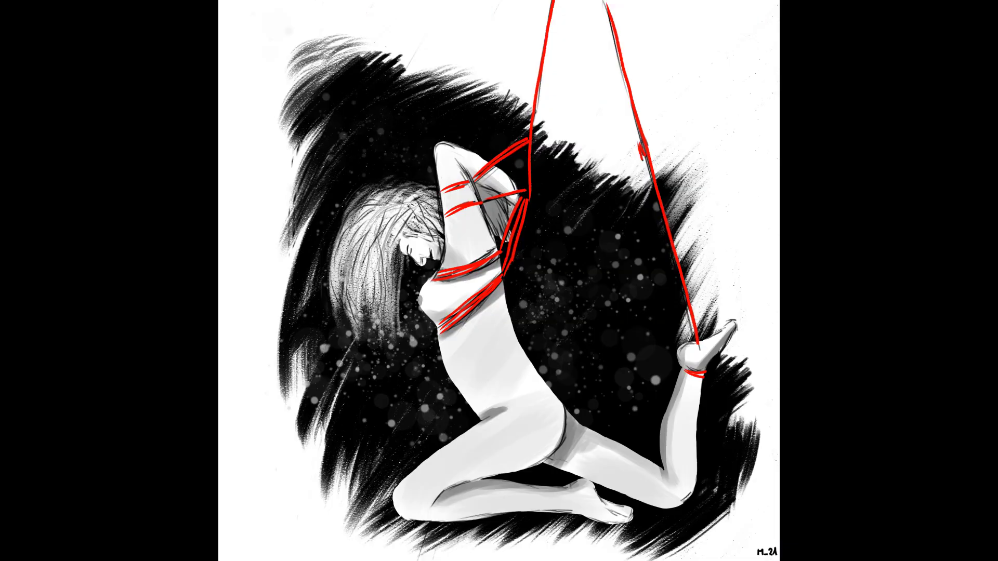